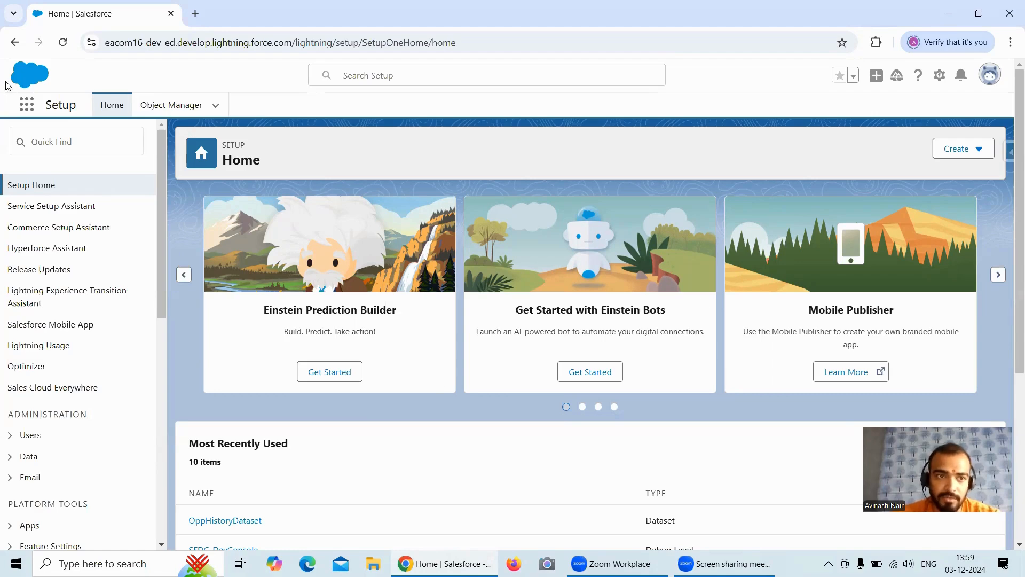
Launch Analytics Studio from the app list by searching for "Ana", and browse all analytics items
{"action": "left_click", "coordinate": [26, 106]}
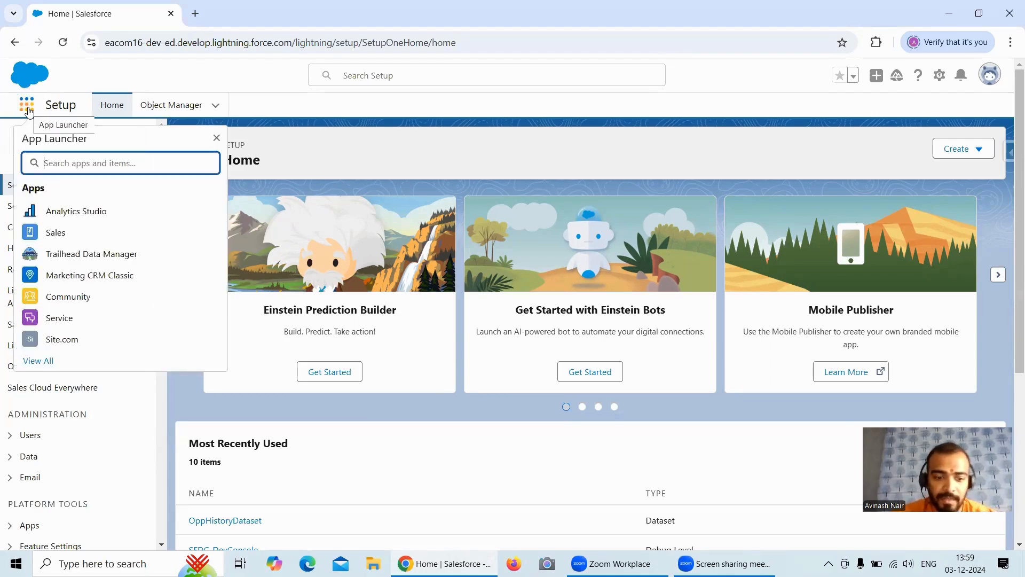
{"action": "type", "text": "Ana"}
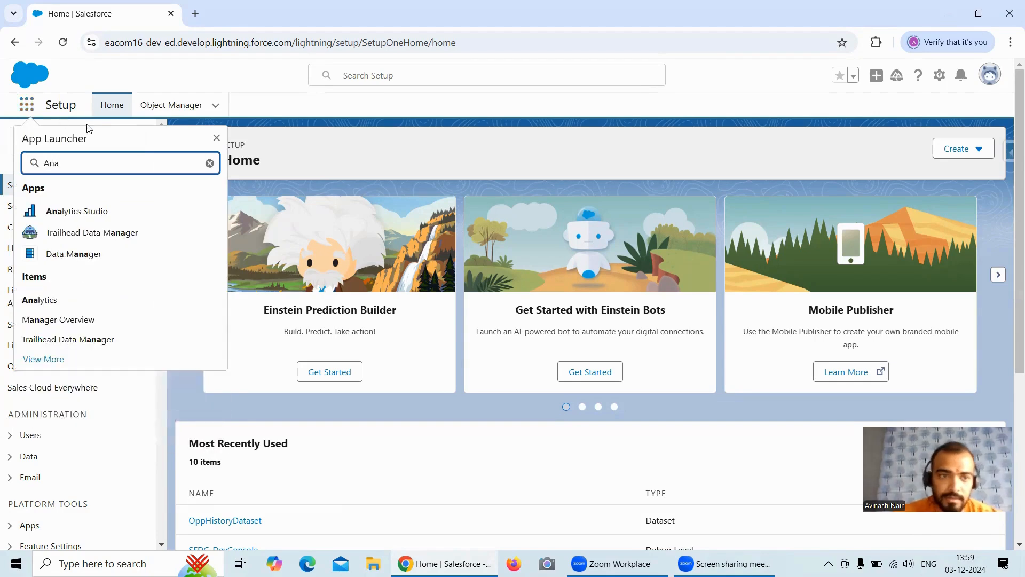
{"action": "left_click", "coordinate": [101, 211]}
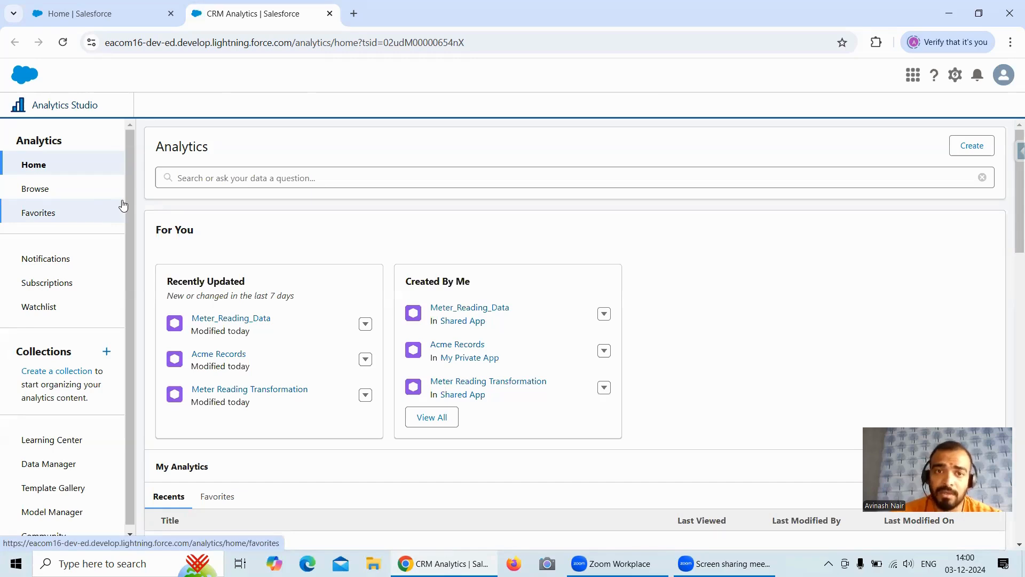
{"action": "left_click", "coordinate": [65, 198]}
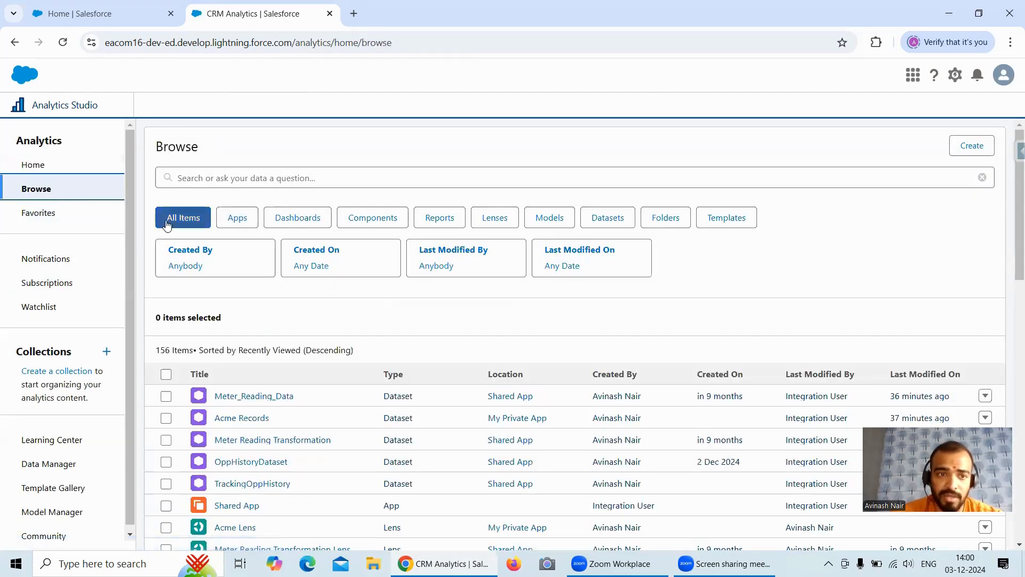
Go to the Data Manager's dataflow management and open the Free Session 8 dataflow
{"action": "left_click", "coordinate": [61, 465]}
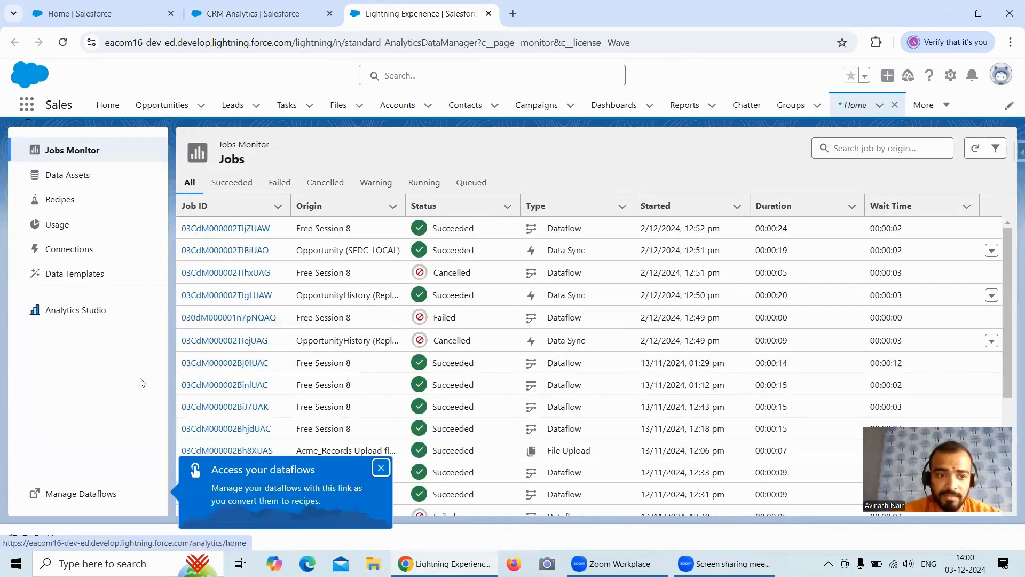
{"action": "left_click", "coordinate": [92, 494]}
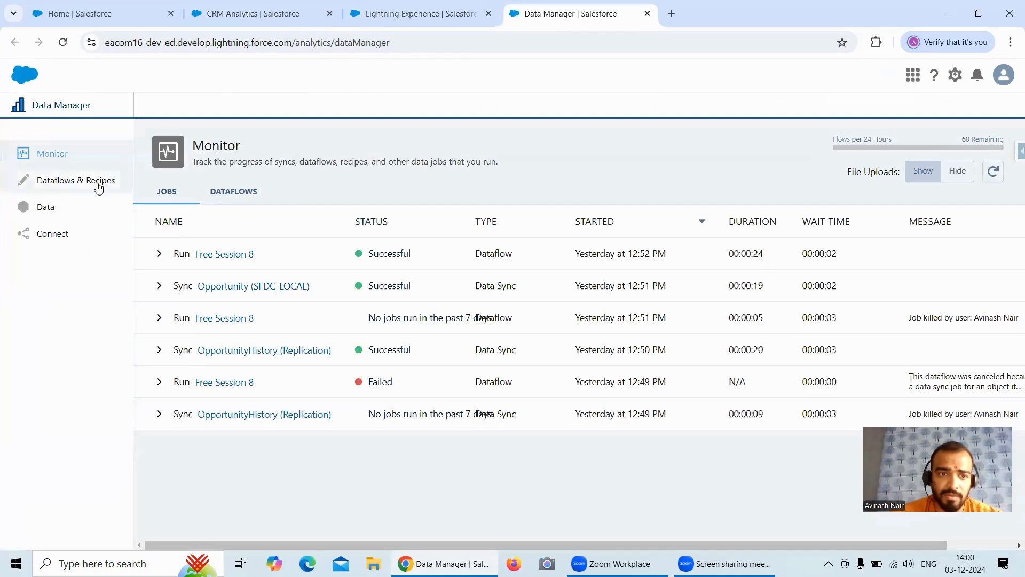
{"action": "left_click", "coordinate": [99, 185]}
{"action": "left_click", "coordinate": [247, 192]}
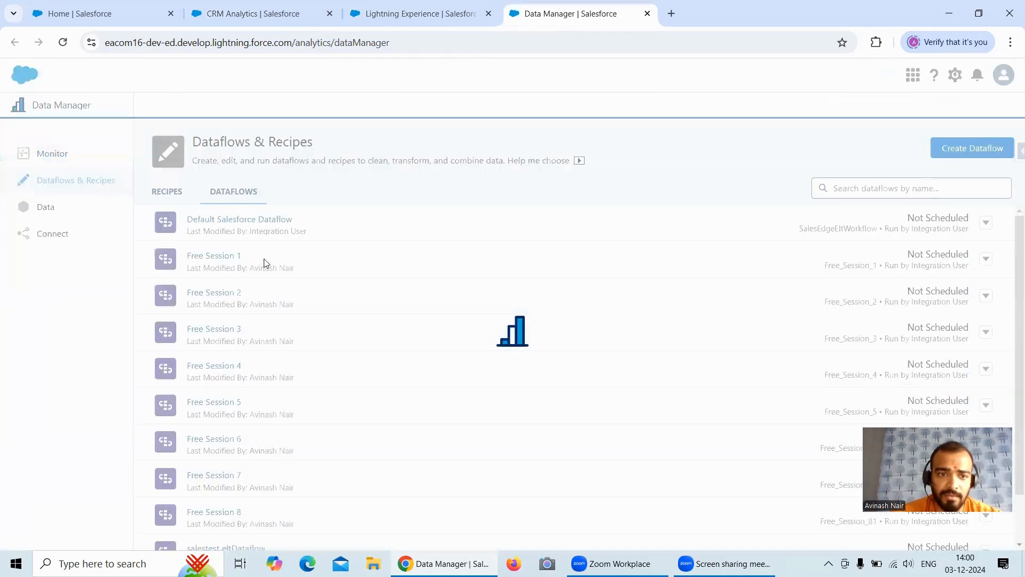
{"action": "scroll", "coordinate": [251, 384], "scroll_direction": "down", "scroll_amount": 1}
{"action": "left_click", "coordinate": [224, 455]}
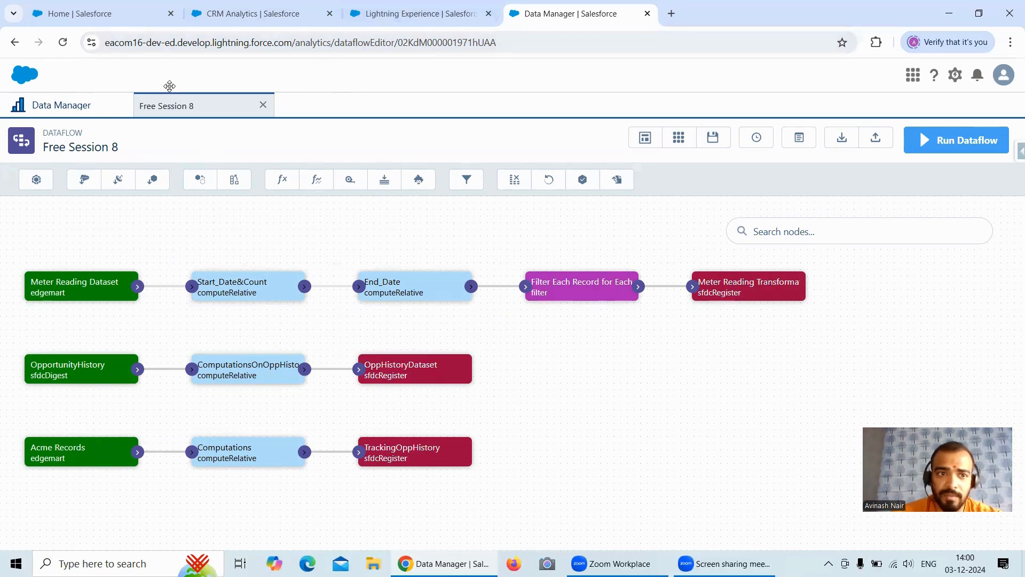
Return to the Data Manager overview, list the recipes and create a new blank recipe
{"action": "left_click", "coordinate": [69, 105]}
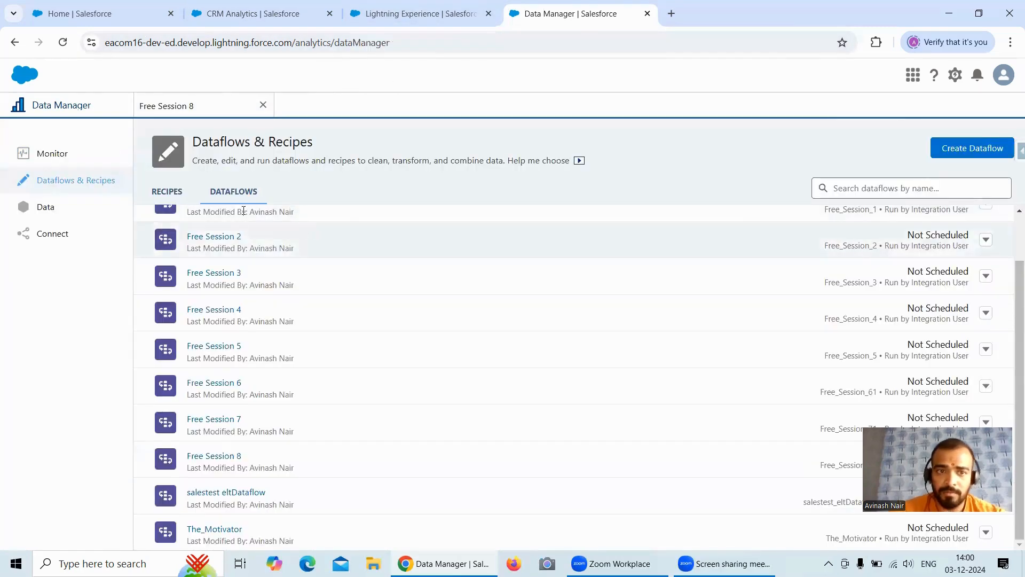
{"action": "left_click", "coordinate": [181, 196]}
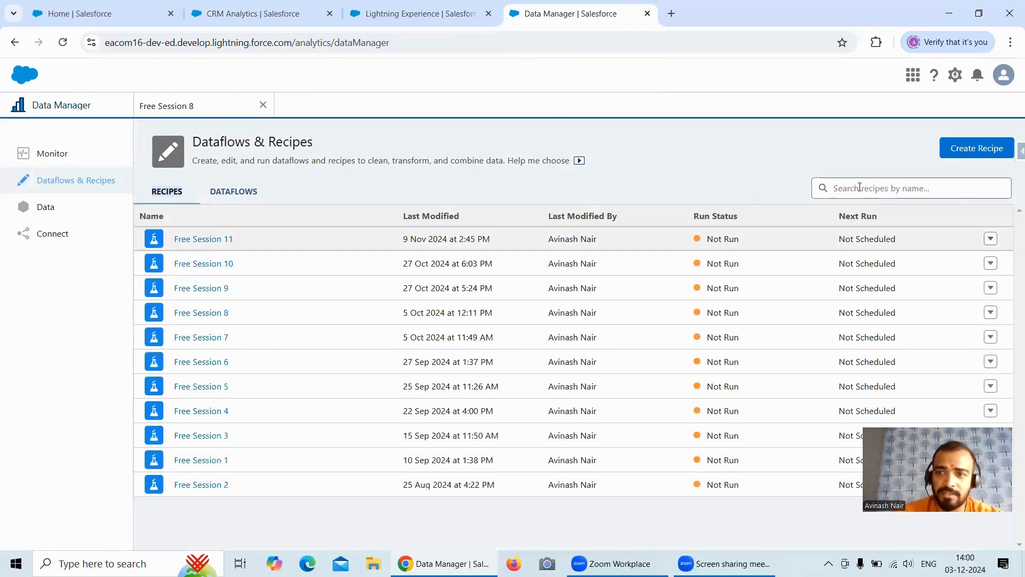
{"action": "left_click", "coordinate": [675, 241]}
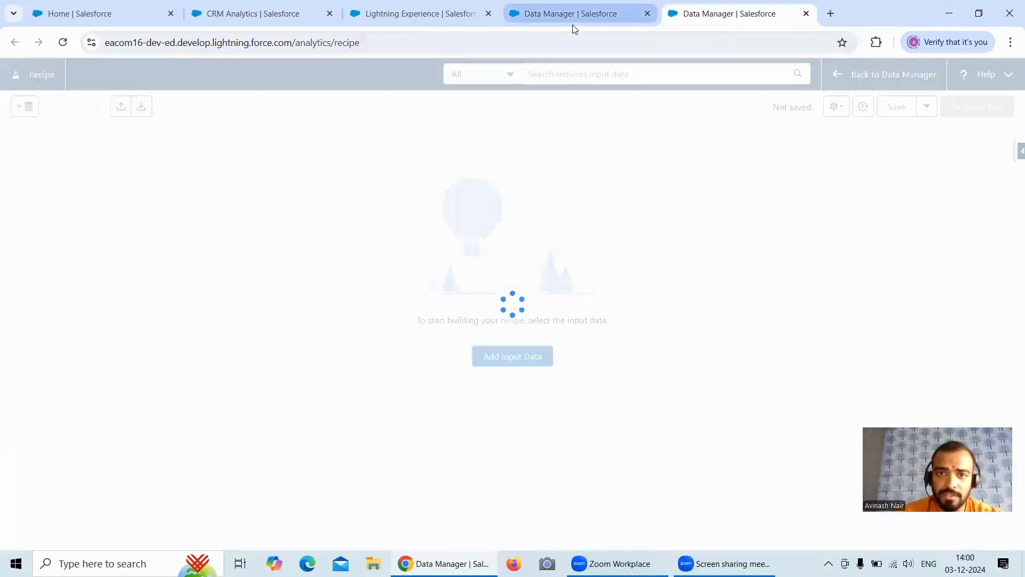
Look over the nodes of the Free Session 8 dataflow and return to the blank recipe
{"action": "left_click", "coordinate": [572, 25]}
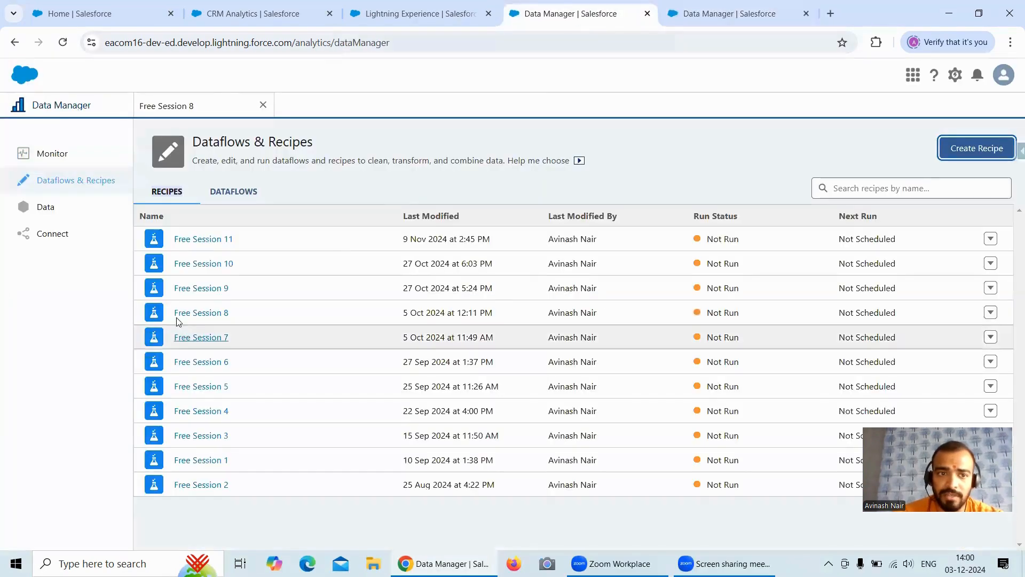
{"action": "left_click", "coordinate": [176, 106]}
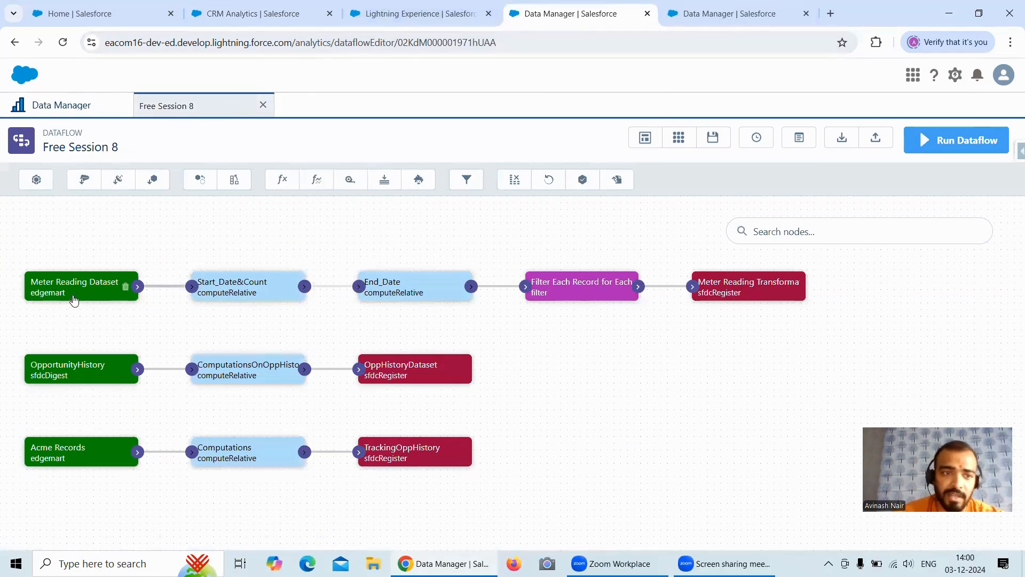
{"action": "left_click", "coordinate": [673, 18]}
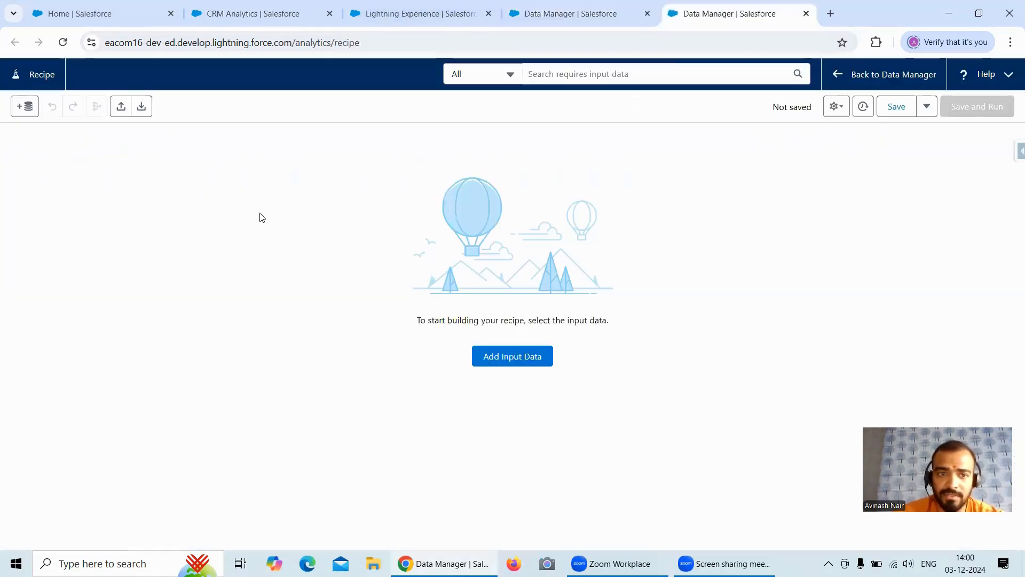
Limit the recipe's input data sources to CRM Analytics datasets and search them for "Meter"
{"action": "left_click", "coordinate": [25, 106]}
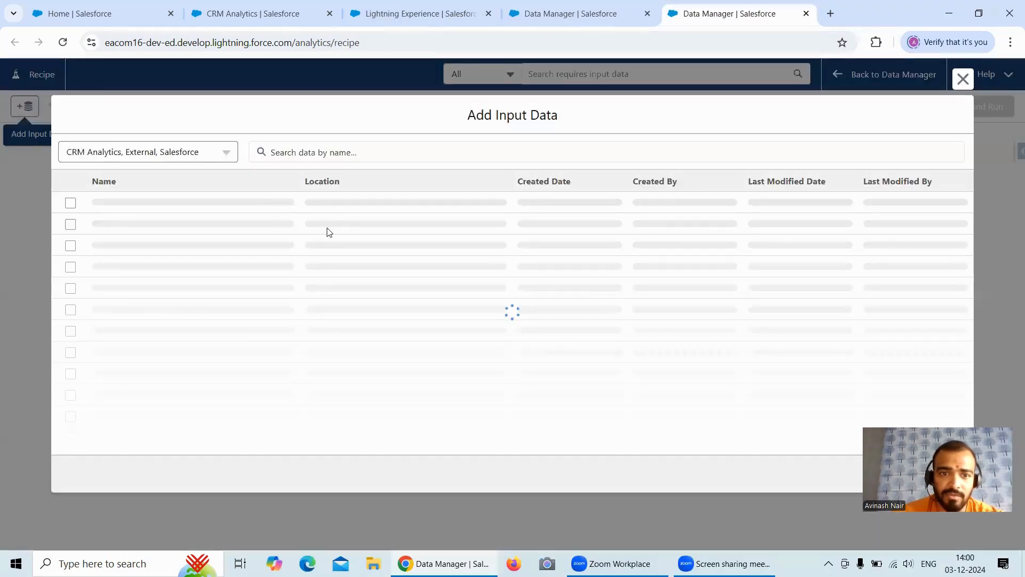
{"action": "double_click", "coordinate": [180, 153]}
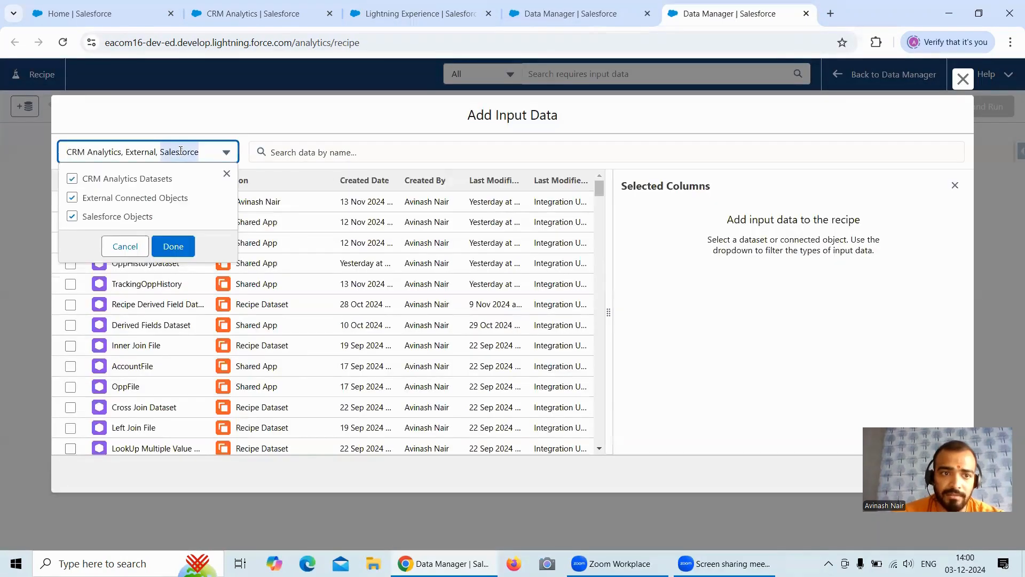
{"action": "left_click", "coordinate": [73, 198]}
{"action": "left_click", "coordinate": [72, 216]}
{"action": "left_click", "coordinate": [174, 246]}
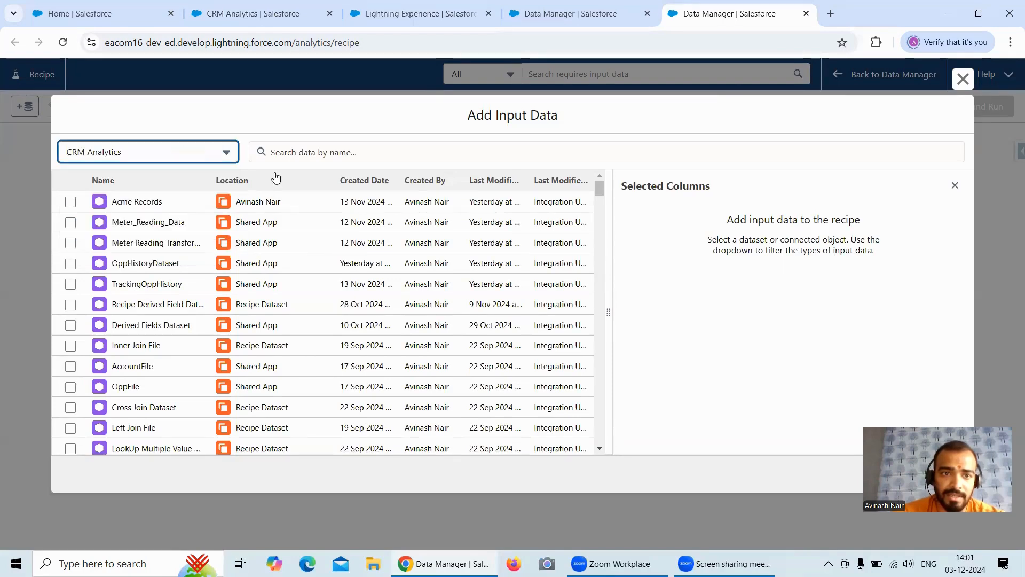
{"action": "left_click", "coordinate": [297, 153]}
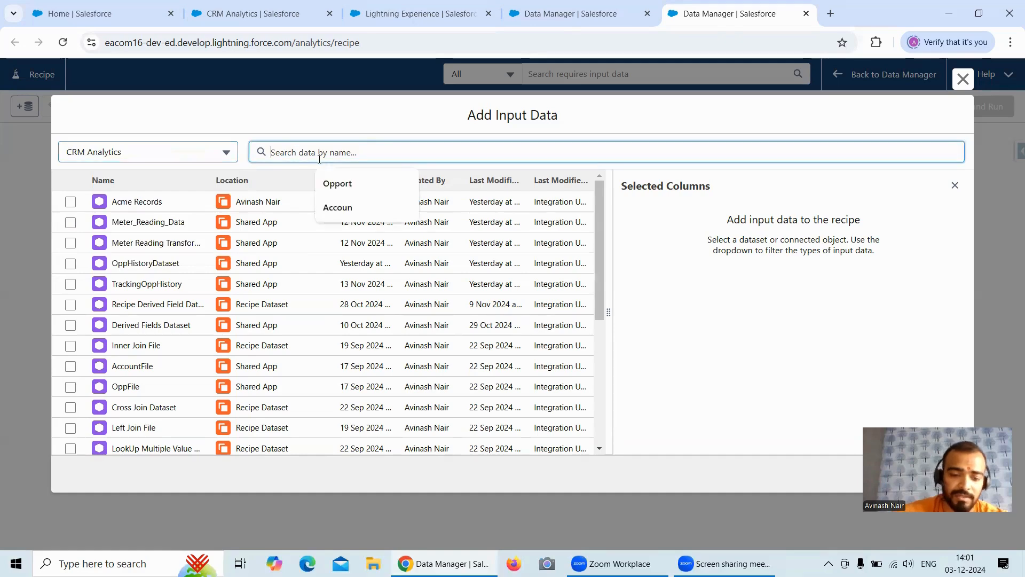
{"action": "type", "text": "Meter"}
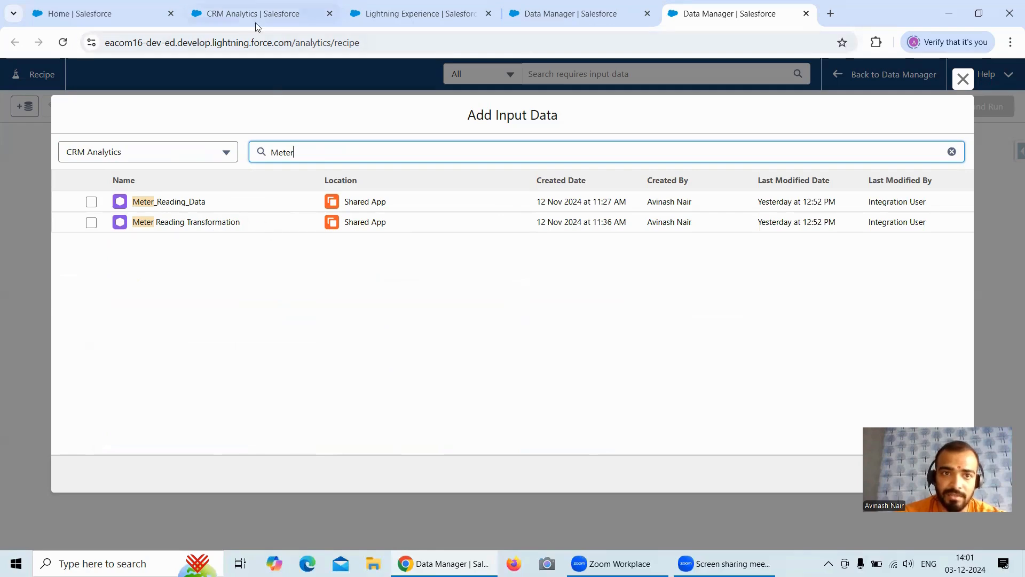
Check which dataset the Meter Reading Dataset node uses in the Free Session 8 dataflow
{"action": "left_click", "coordinate": [521, 22]}
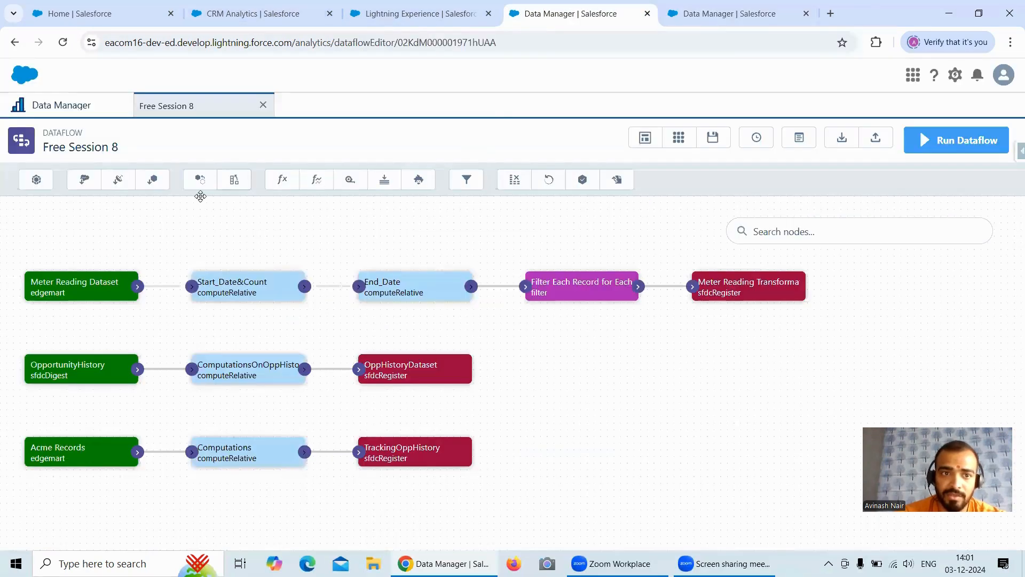
{"action": "left_click", "coordinate": [104, 283]}
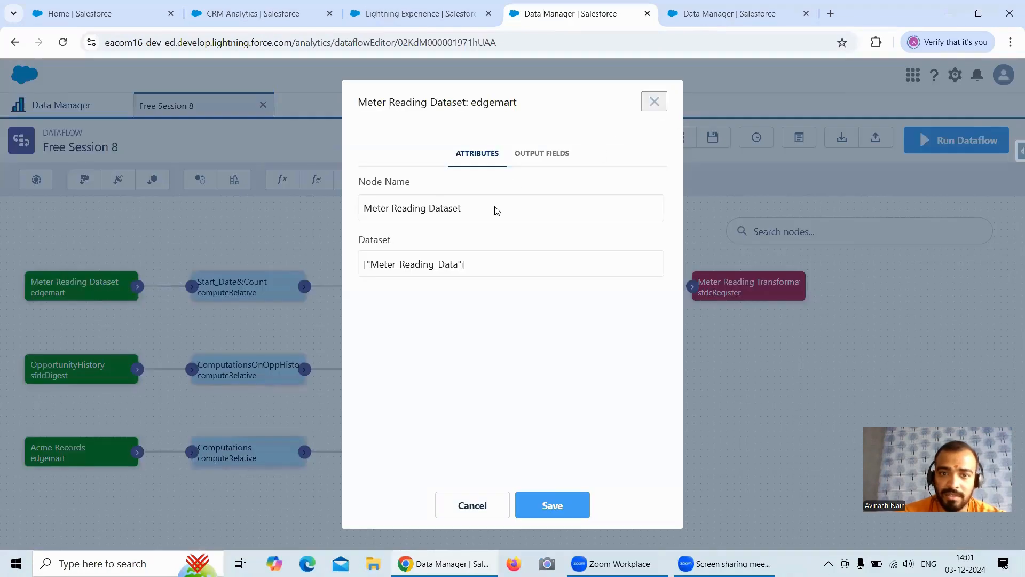
{"action": "left_click", "coordinate": [654, 101]}
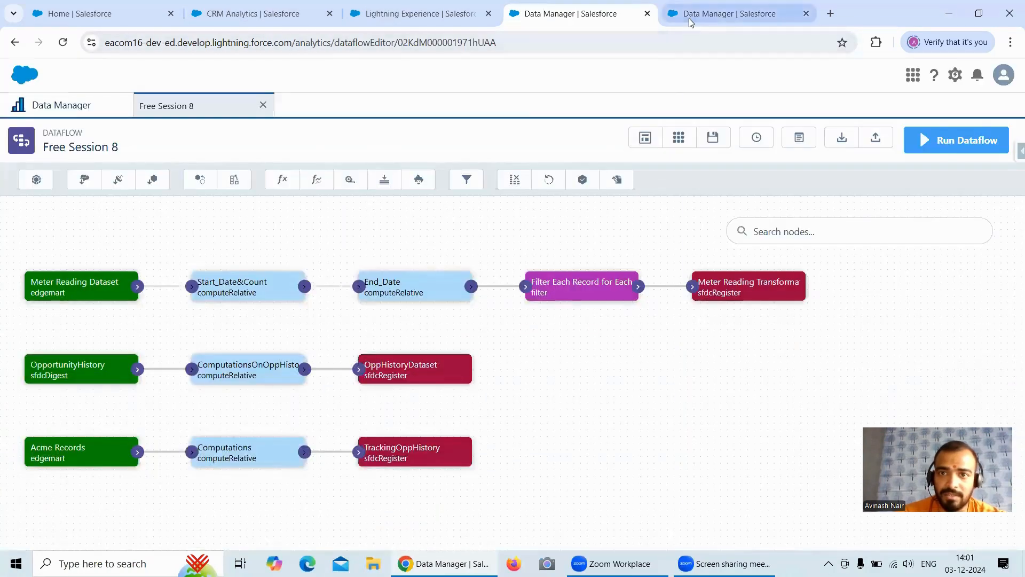
Add the Meter_Reading_Data dataset as input data to the new recipe
{"action": "left_click", "coordinate": [689, 18]}
{"action": "left_click", "coordinate": [92, 201]}
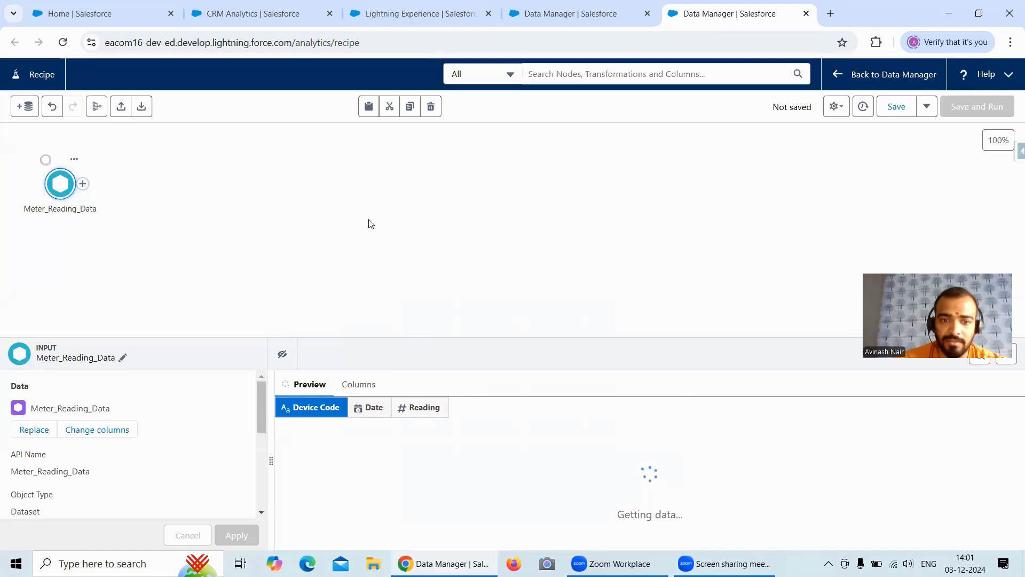
{"action": "left_click", "coordinate": [410, 234]}
Check the attributes of the dataflow's Start_Date&Count computeRelative node and return to the recipe
{"action": "left_click", "coordinate": [579, 16]}
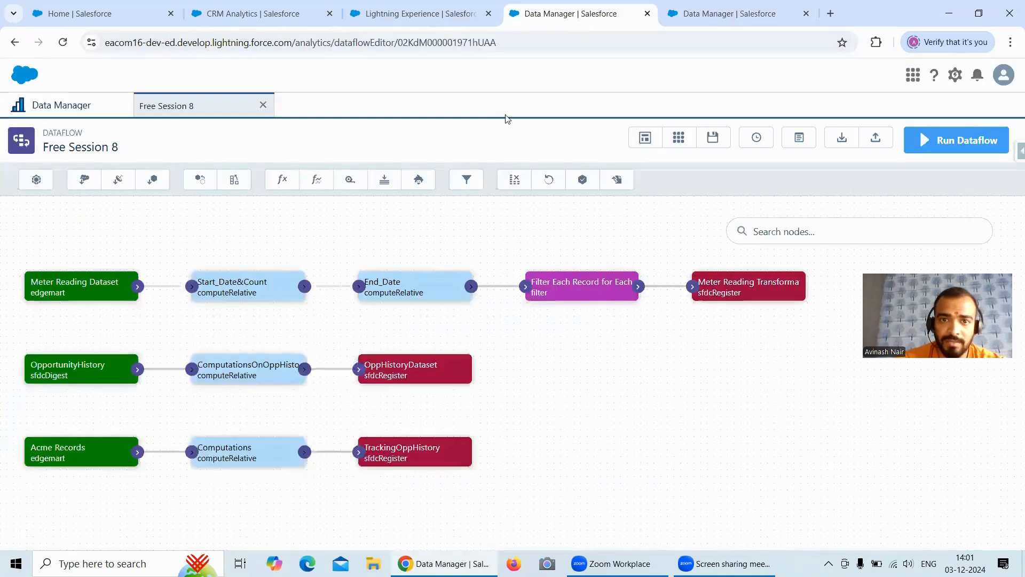
{"action": "left_click", "coordinate": [250, 285]}
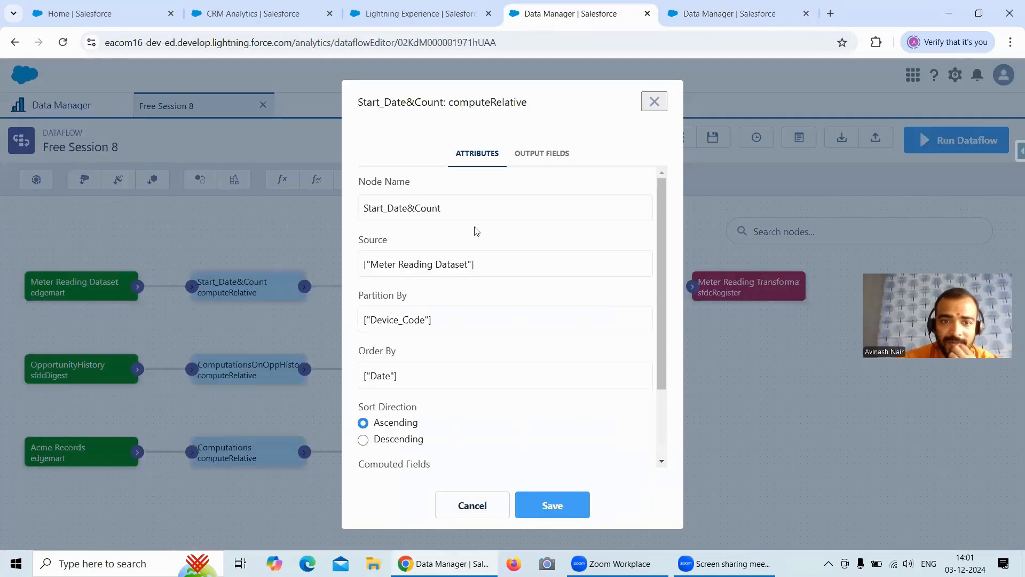
{"action": "left_click", "coordinate": [735, 16]}
Add a Transform node after the Meter_Reading_Data input and display its data preview
{"action": "left_click", "coordinate": [83, 184]}
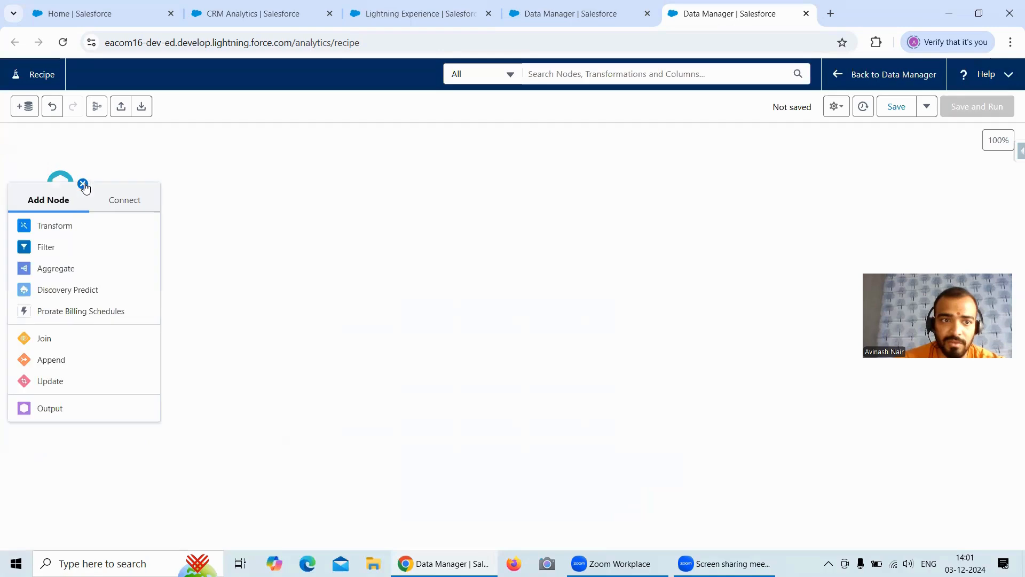
{"action": "left_click", "coordinate": [69, 226]}
{"action": "left_click", "coordinate": [160, 189]}
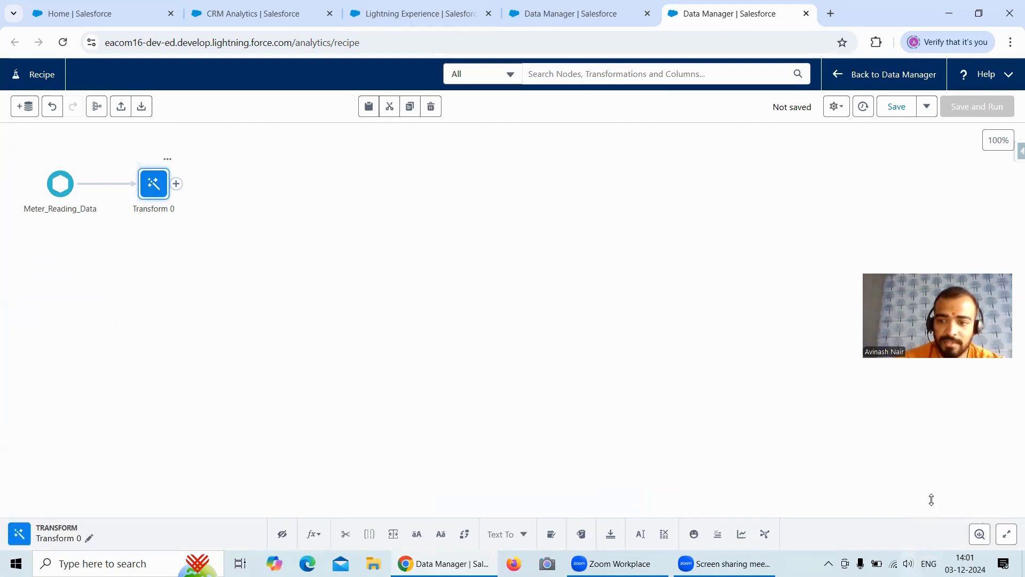
{"action": "left_click_drag", "start_coordinate": [931, 497], "coordinate": [776, 313]}
{"action": "left_click", "coordinate": [776, 313]}
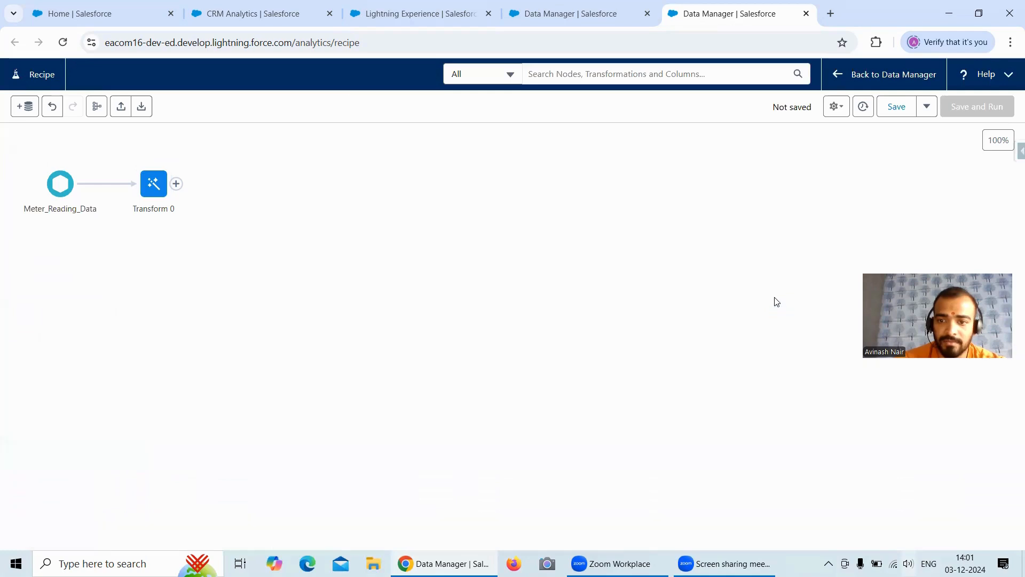
{"action": "left_click", "coordinate": [158, 183]}
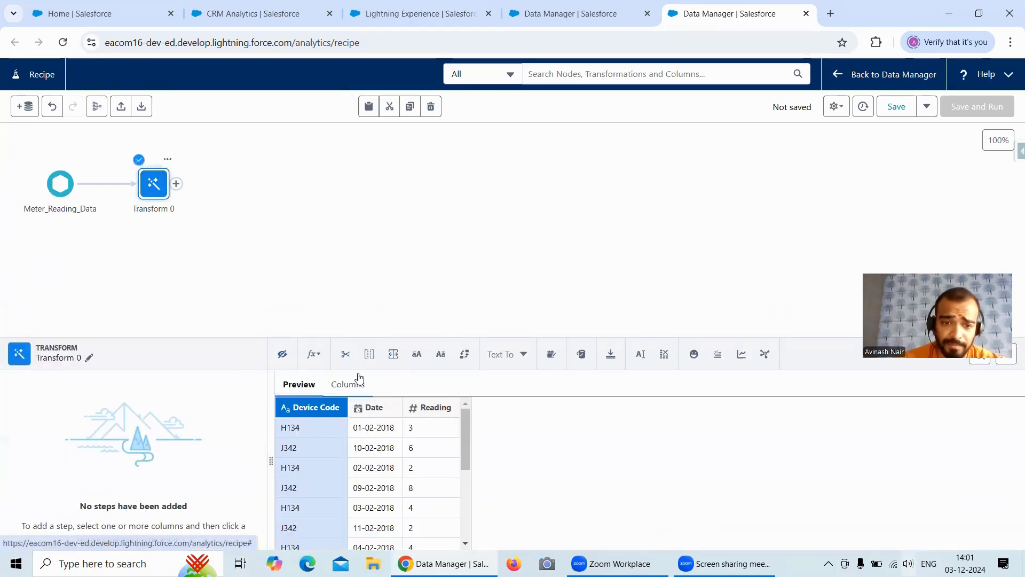
Start a custom formula transformation on the Date column and enable the multiple row formula option
{"action": "left_click", "coordinate": [371, 407]}
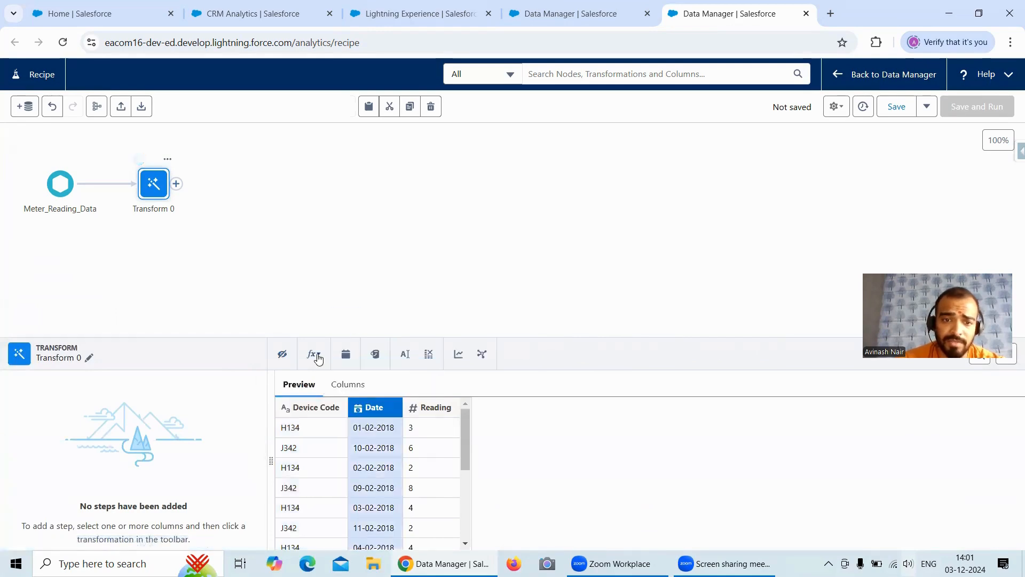
{"action": "left_click", "coordinate": [313, 354]}
{"action": "left_click", "coordinate": [315, 353]}
{"action": "left_click", "coordinate": [314, 358]}
{"action": "left_click", "coordinate": [330, 472]}
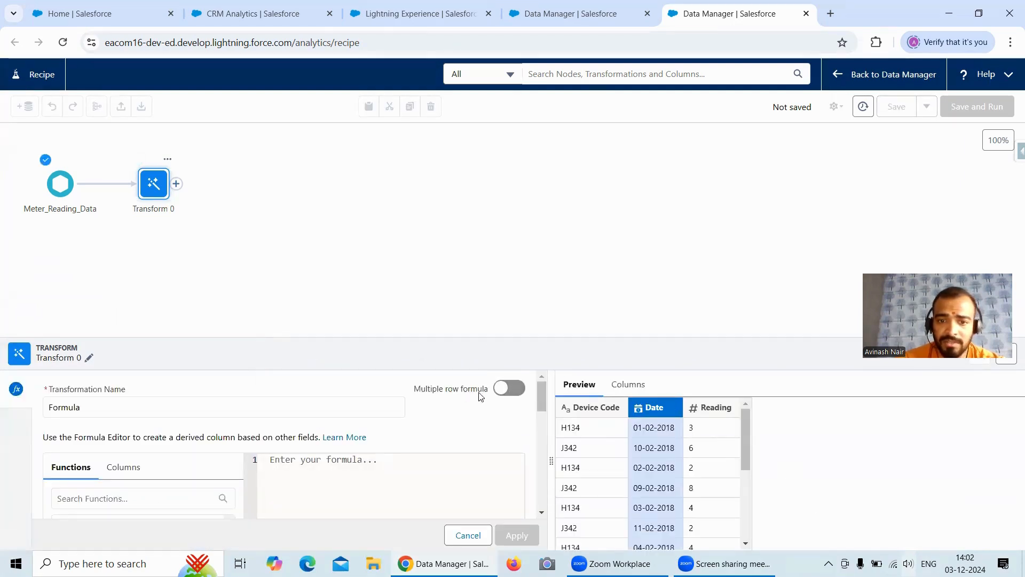
{"action": "left_click", "coordinate": [521, 395]}
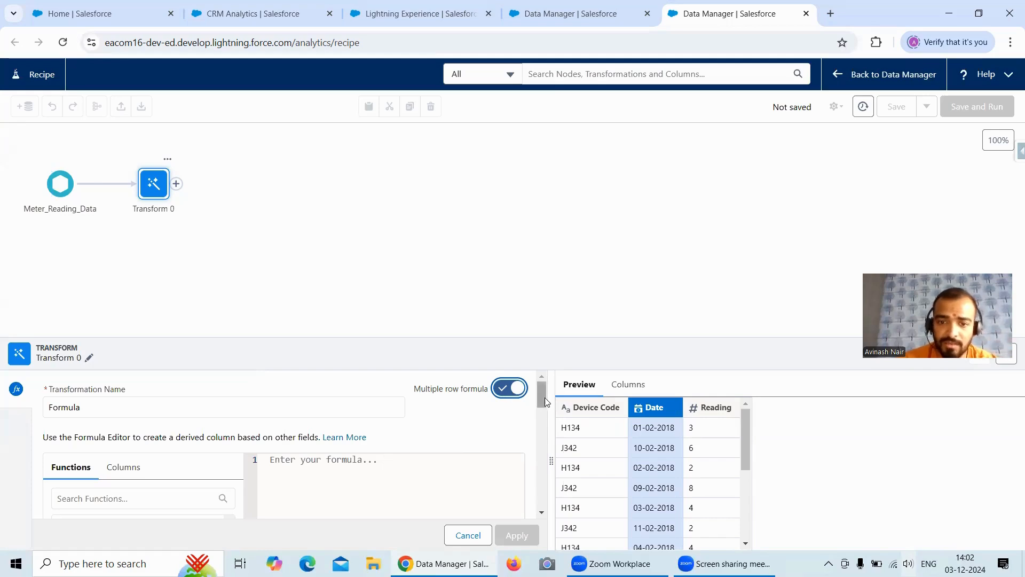
Compare the Start_Date&Count node's partition, order and computed fields with the recipe formula's Partition By, Order By and sort settings
{"action": "left_click", "coordinate": [566, 21]}
{"action": "scroll", "coordinate": [437, 328], "scroll_direction": "down", "scroll_amount": 1}
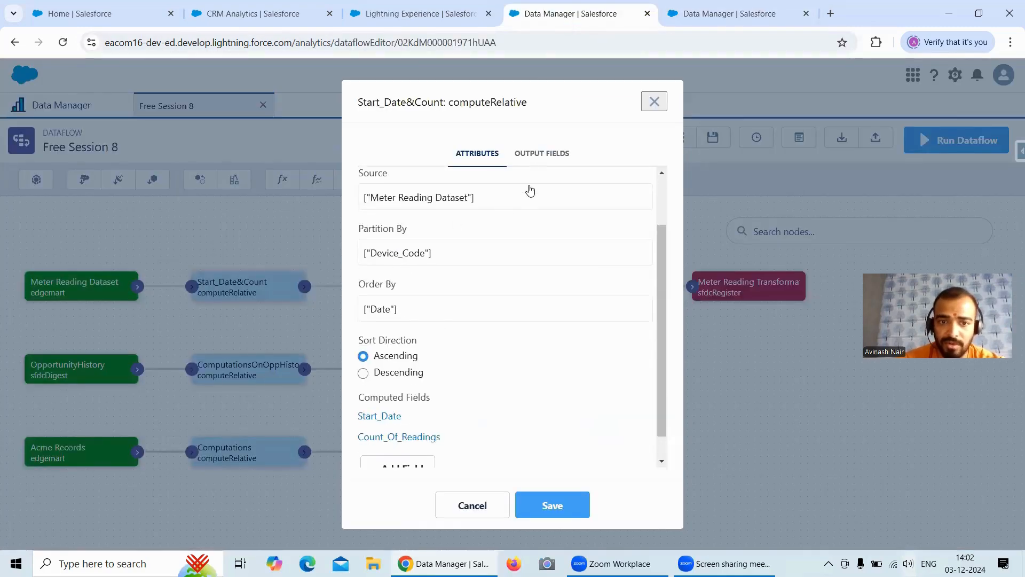
{"action": "left_click", "coordinate": [704, 20]}
{"action": "scroll", "coordinate": [512, 420], "scroll_direction": "down", "scroll_amount": 1}
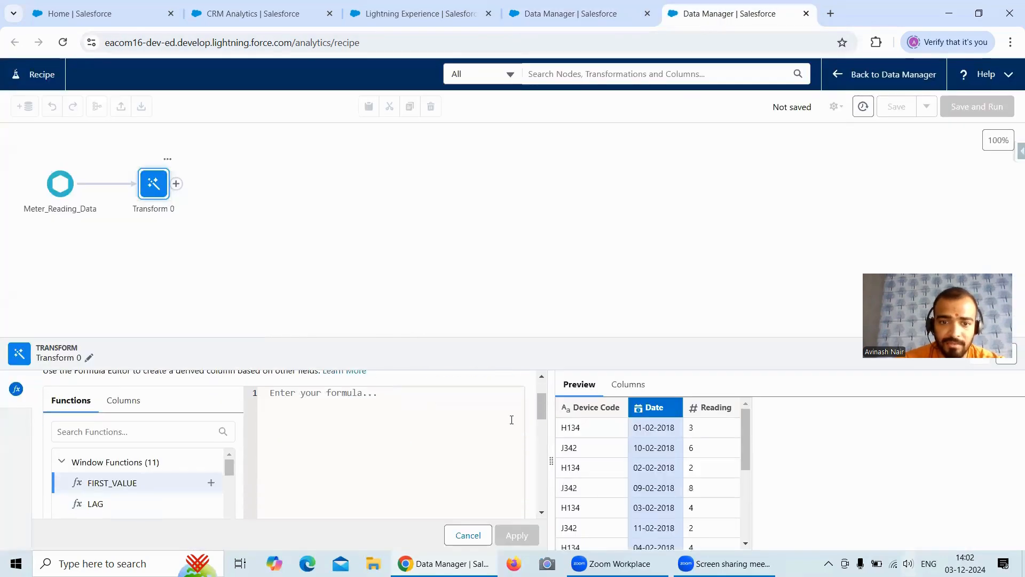
{"action": "left_click_drag", "start_coordinate": [539, 409], "coordinate": [543, 460]}
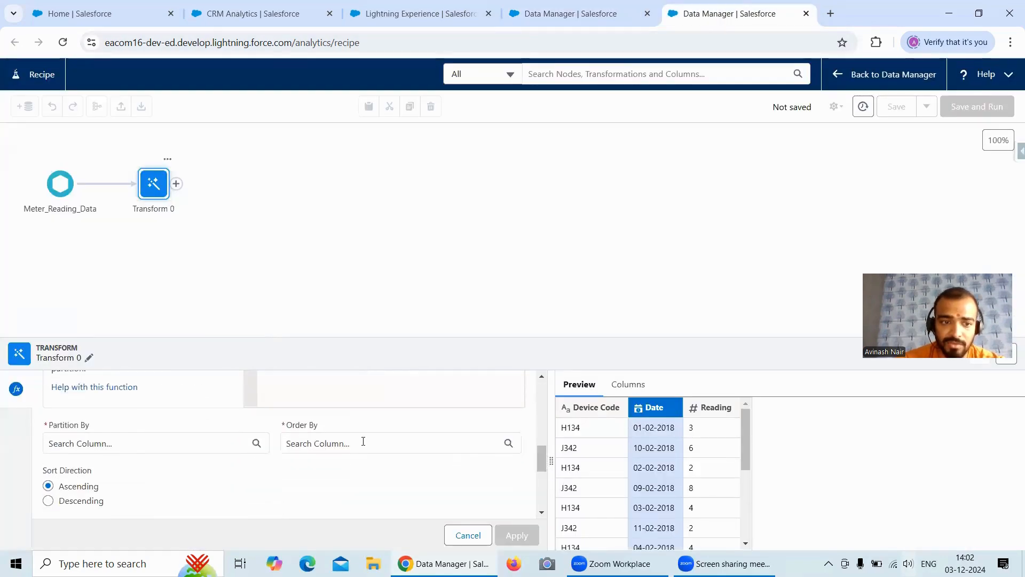
Set the multiple row formula to partition by Device Code and order by Date
{"action": "left_click", "coordinate": [155, 442]}
{"action": "left_click", "coordinate": [132, 471]}
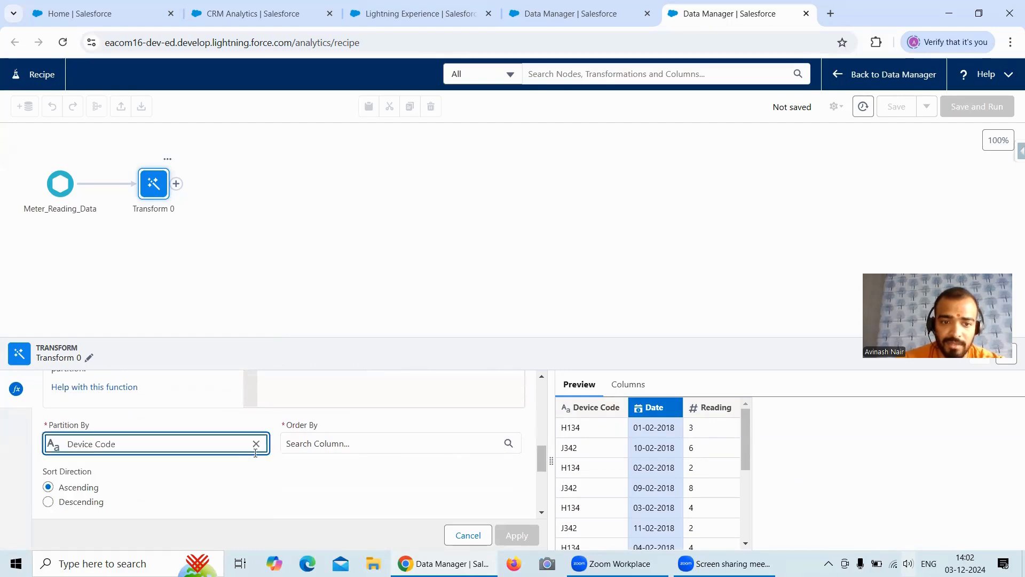
{"action": "left_click", "coordinate": [336, 443]}
{"action": "left_click", "coordinate": [327, 495]}
{"action": "scroll", "coordinate": [278, 453], "scroll_direction": "down", "scroll_amount": 1}
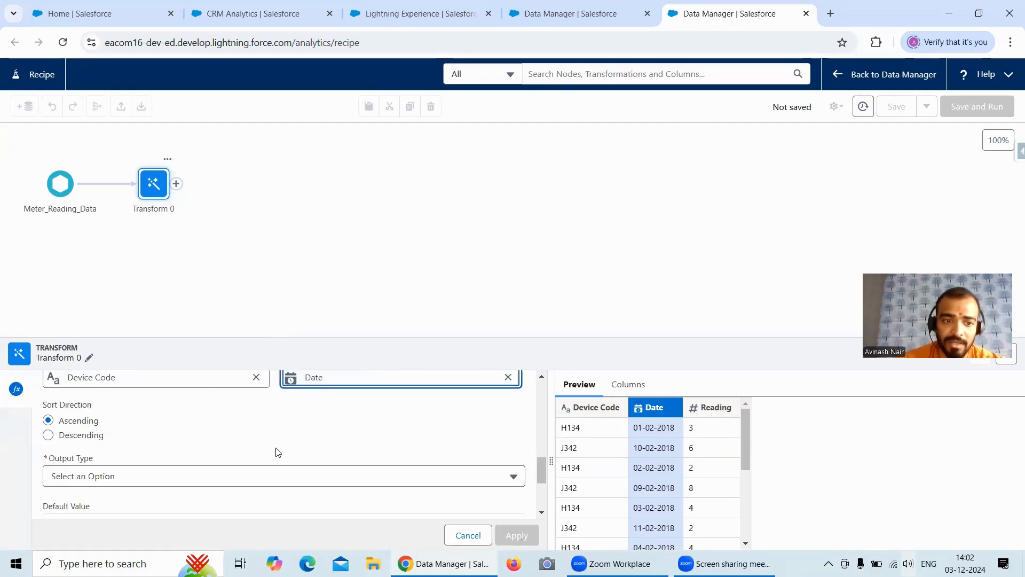
Open the Start_Date computed field of the dataflow's Start_Date&Count node, copy its field name and return to the recipe
{"action": "left_click", "coordinate": [611, 19]}
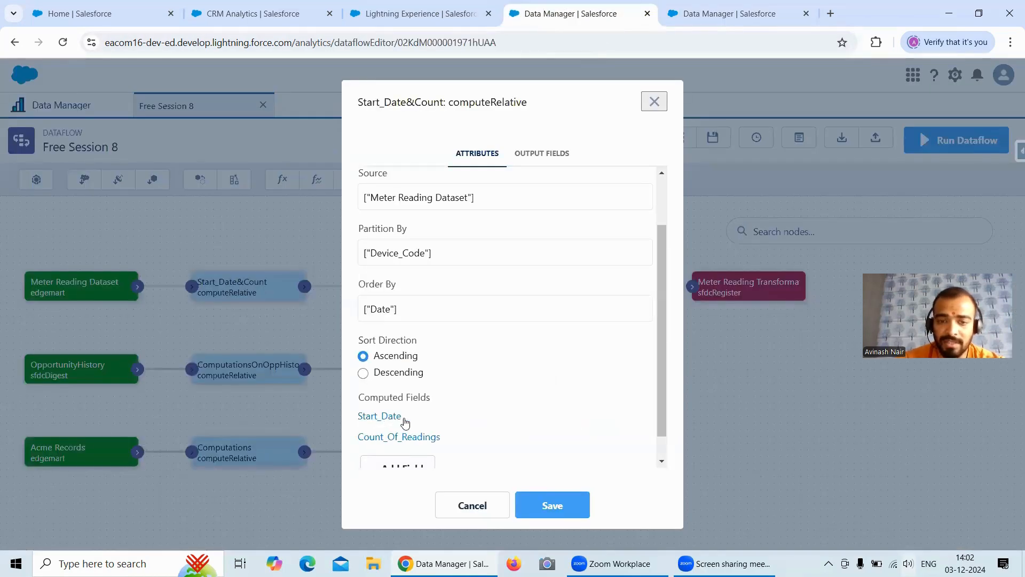
{"action": "left_click", "coordinate": [386, 419]}
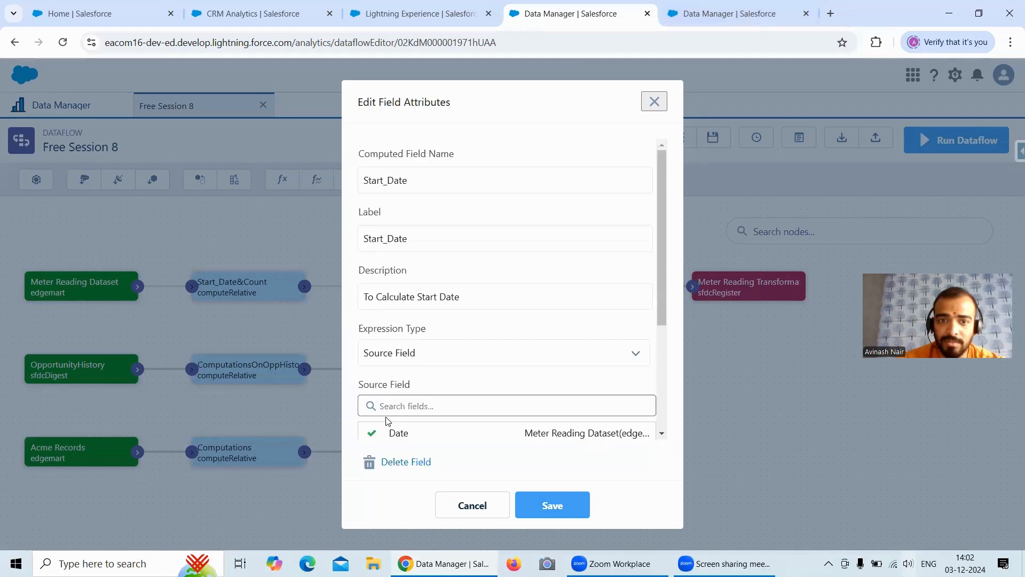
{"action": "left_click_drag", "start_coordinate": [412, 179], "coordinate": [363, 180]}
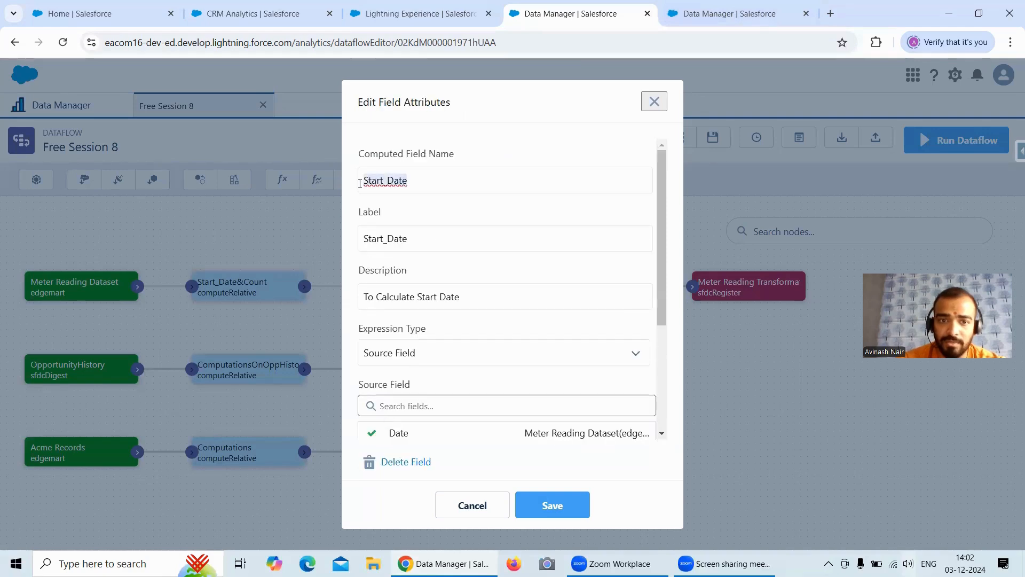
{"action": "left_click", "coordinate": [711, 16]}
Replace the formula's column label and API name with Start_Date
{"action": "scroll", "coordinate": [544, 480], "scroll_direction": "down", "scroll_amount": 3}
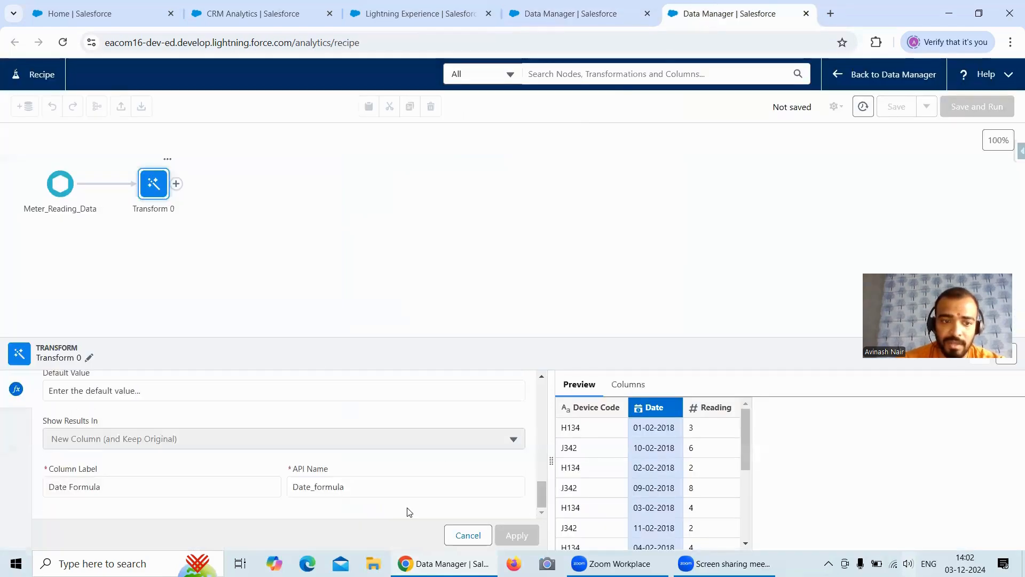
{"action": "left_click_drag", "start_coordinate": [134, 485], "coordinate": [40, 488]}
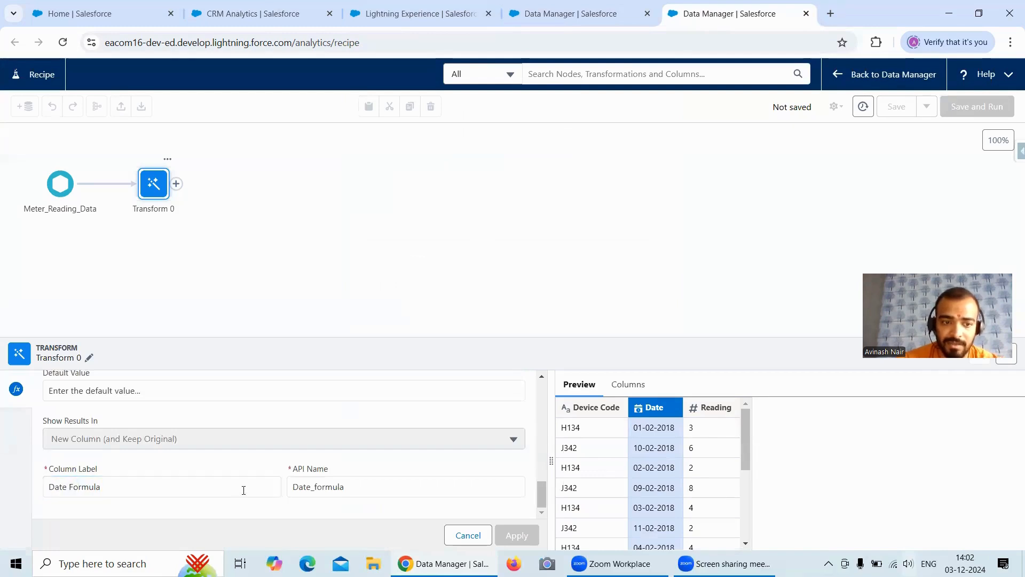
{"action": "left_click_drag", "start_coordinate": [244, 490], "coordinate": [47, 487]}
{"action": "type", "text": "Start_Date"}
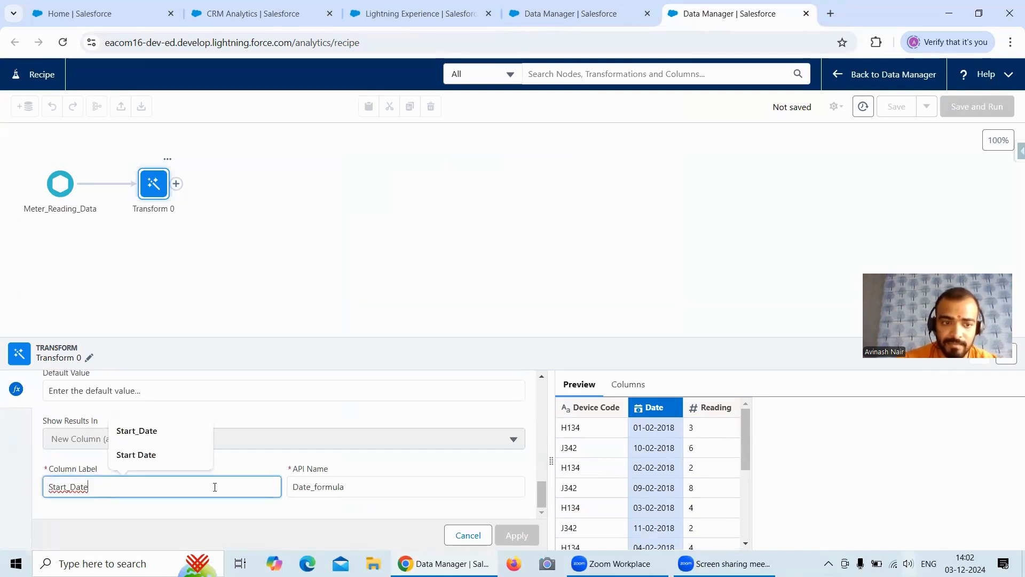
{"action": "left_click_drag", "start_coordinate": [356, 485], "coordinate": [288, 485]}
{"action": "type", "text": "Start_Date"}
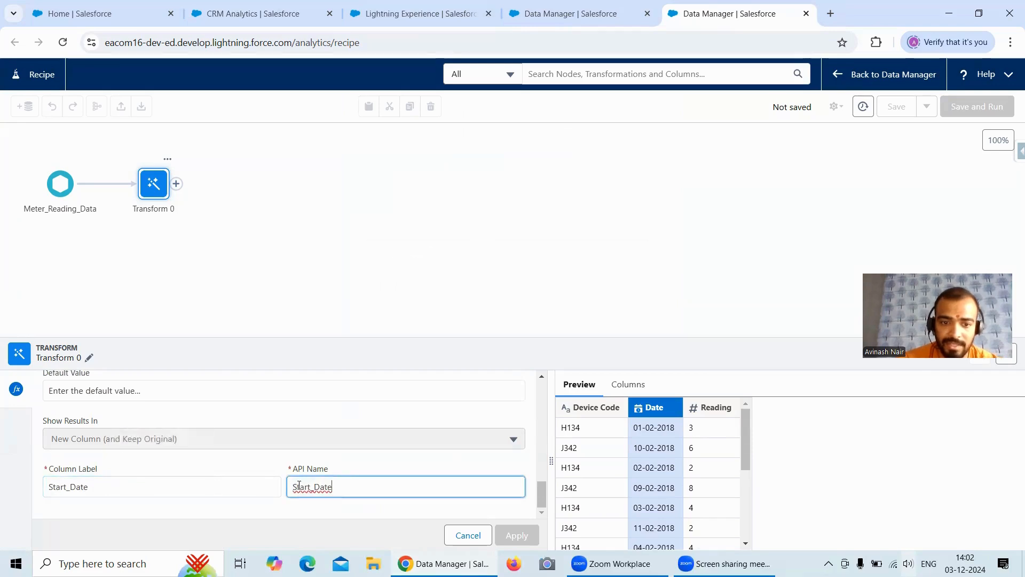
Set the formula's output type to Date Time with the date format dd-MM-yyyy
{"action": "scroll", "coordinate": [297, 475], "scroll_direction": "up", "scroll_amount": 1}
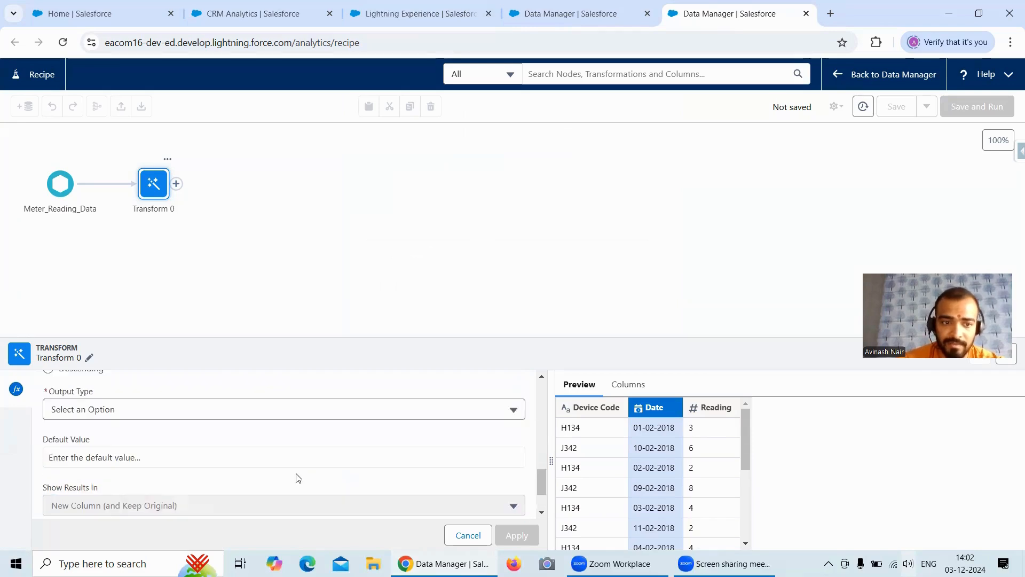
{"action": "left_click", "coordinate": [242, 411]}
{"action": "left_click", "coordinate": [126, 348]}
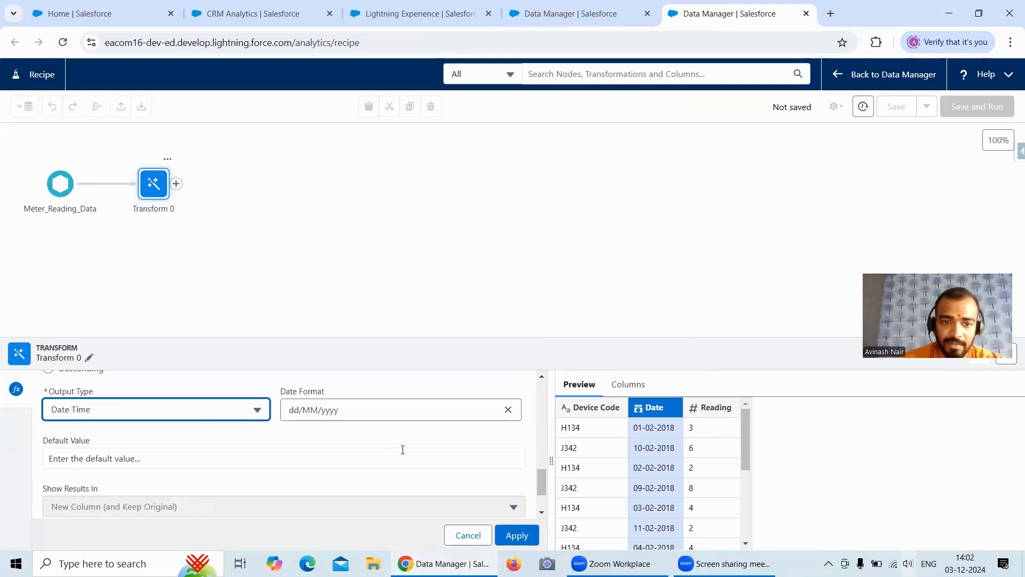
{"action": "left_click", "coordinate": [509, 412]}
{"action": "left_click", "coordinate": [405, 409]}
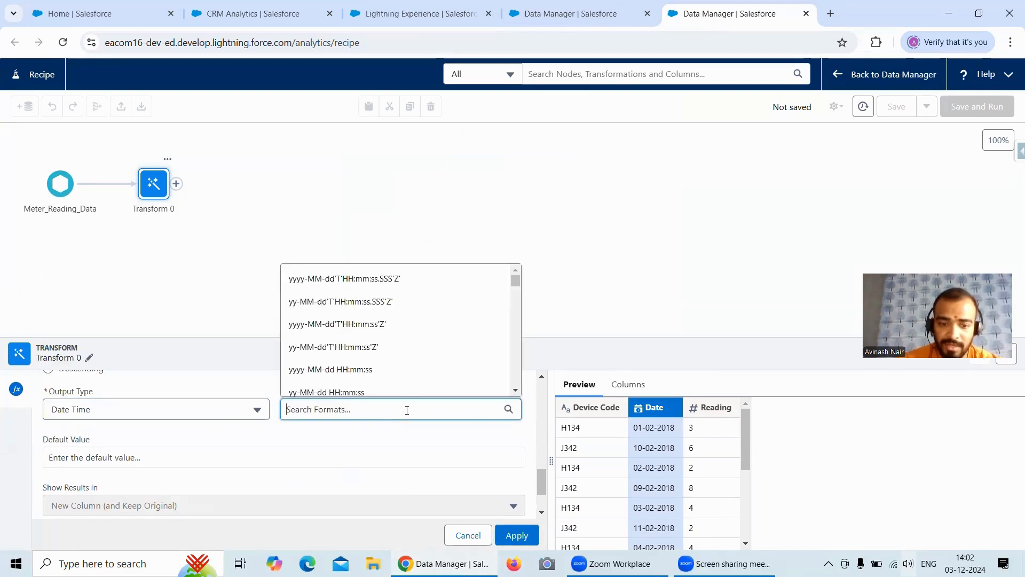
{"action": "type", "text": "dd-mm"}
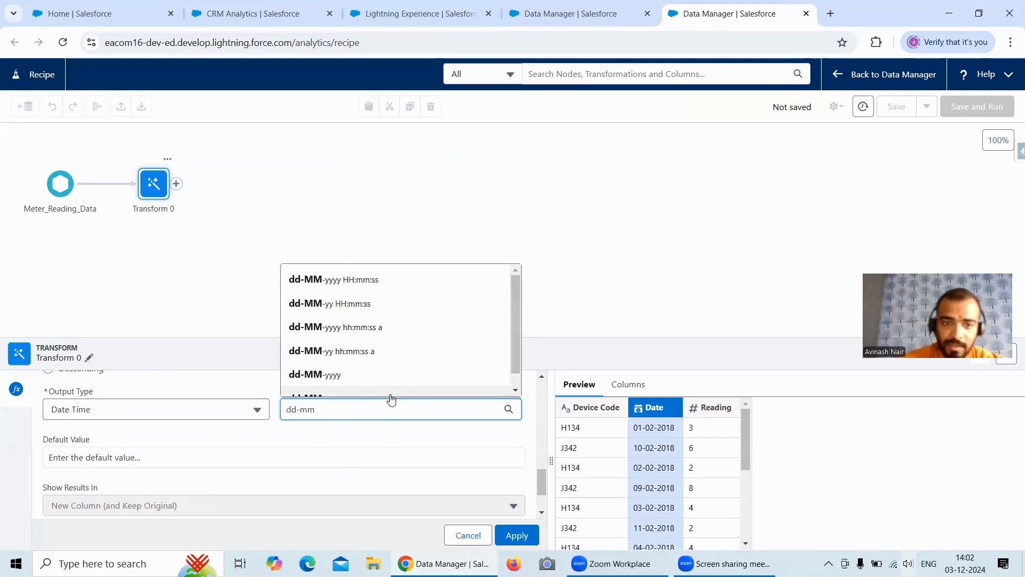
{"action": "left_click", "coordinate": [352, 376]}
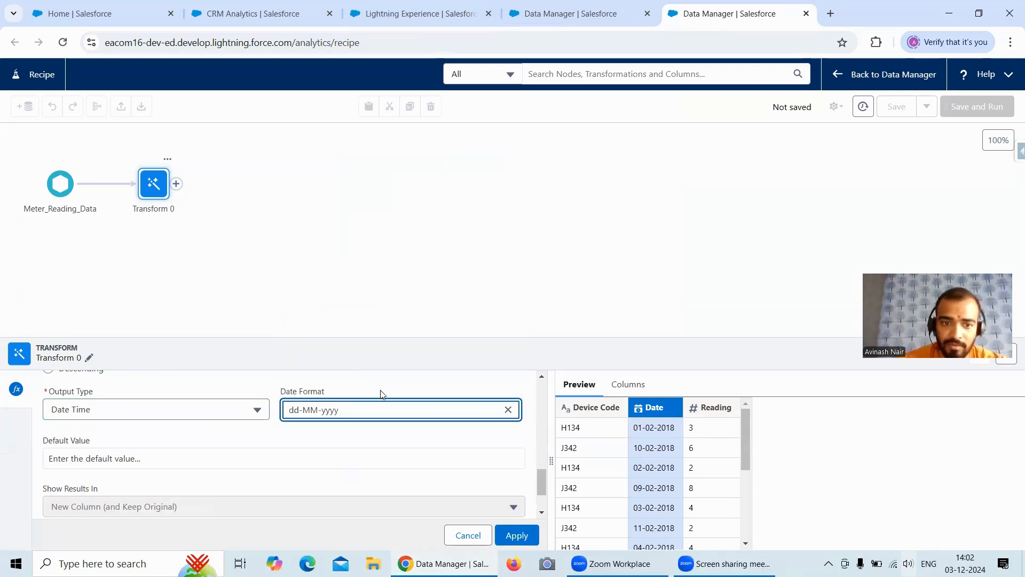
Check the source field and offset function of the dataflow's Start_Date field and return to the recipe formula
{"action": "left_click_drag", "start_coordinate": [541, 482], "coordinate": [540, 401]}
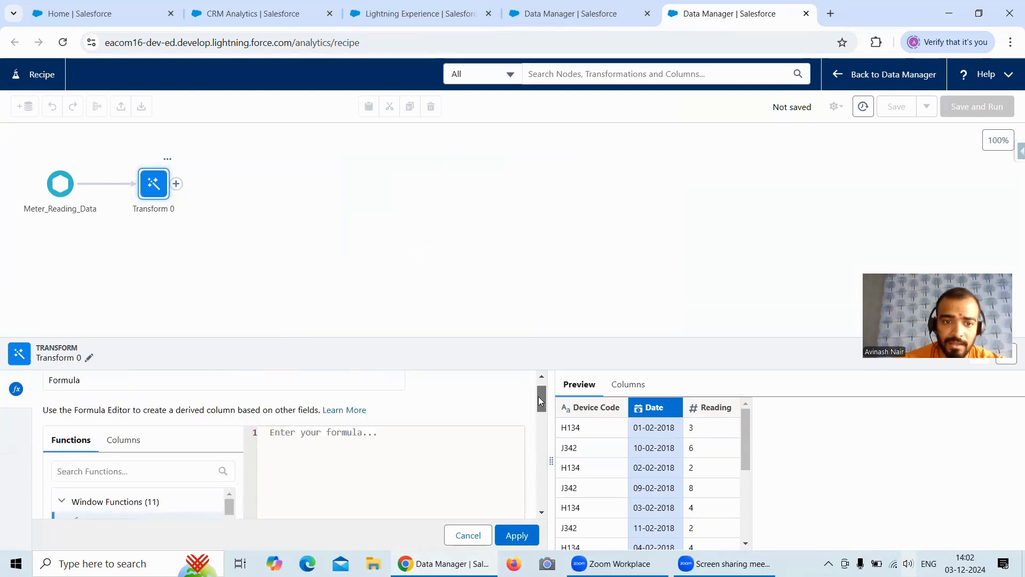
{"action": "left_click", "coordinate": [594, 19]}
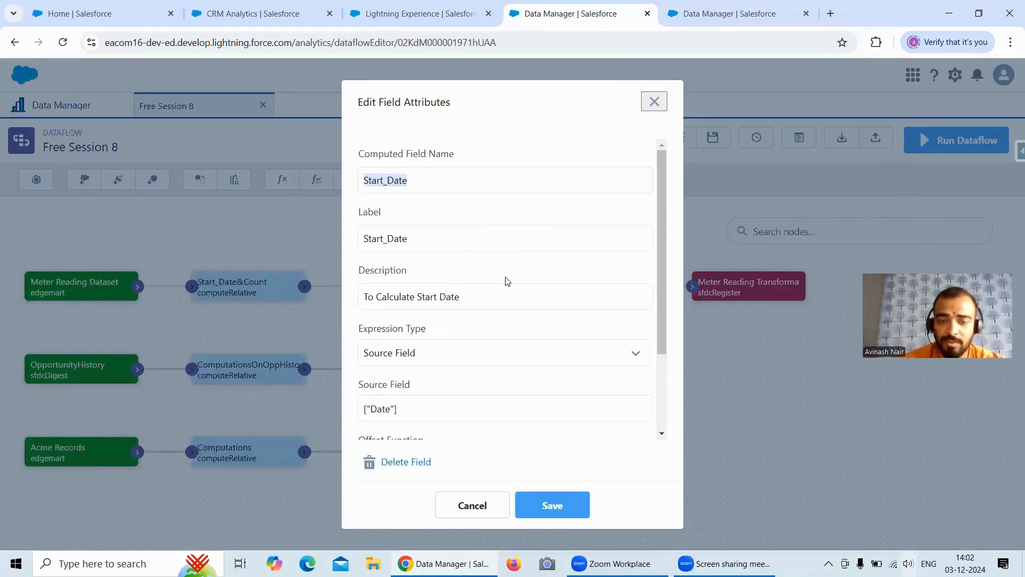
{"action": "scroll", "coordinate": [507, 282], "scroll_direction": "down", "scroll_amount": 1}
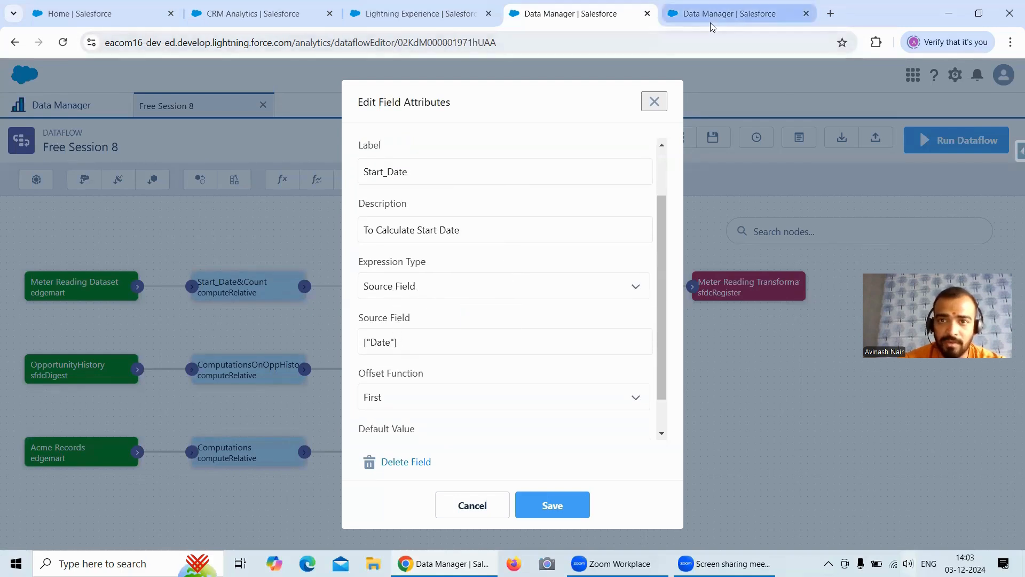
{"action": "mouse_move", "coordinate": [711, 27]}
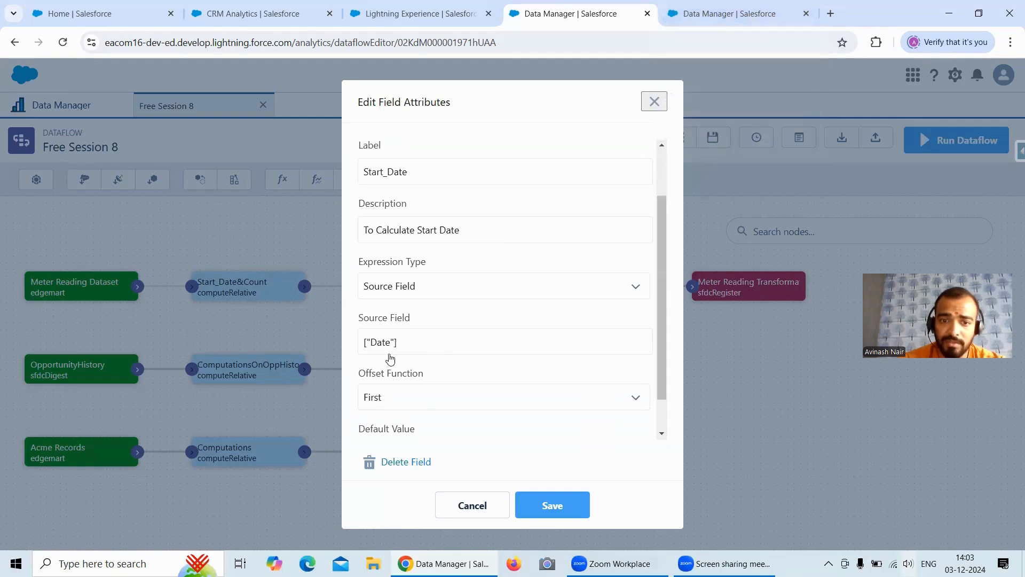
{"action": "left_click", "coordinate": [681, 22]}
Search the formula functions for "first" and insert FIRST_VALUE into the formula editor
{"action": "left_click", "coordinate": [135, 472]}
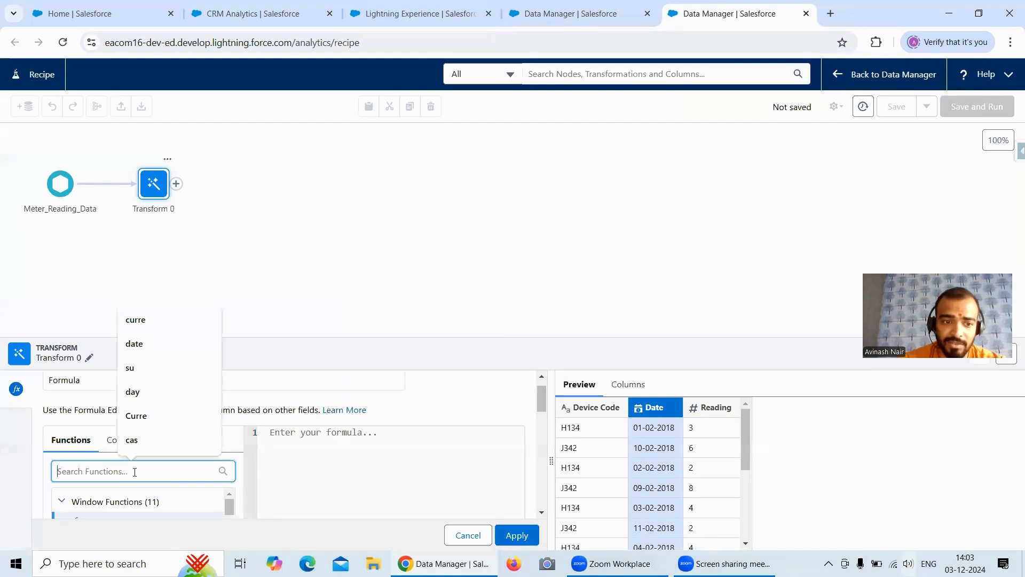
{"action": "type", "text": "first"}
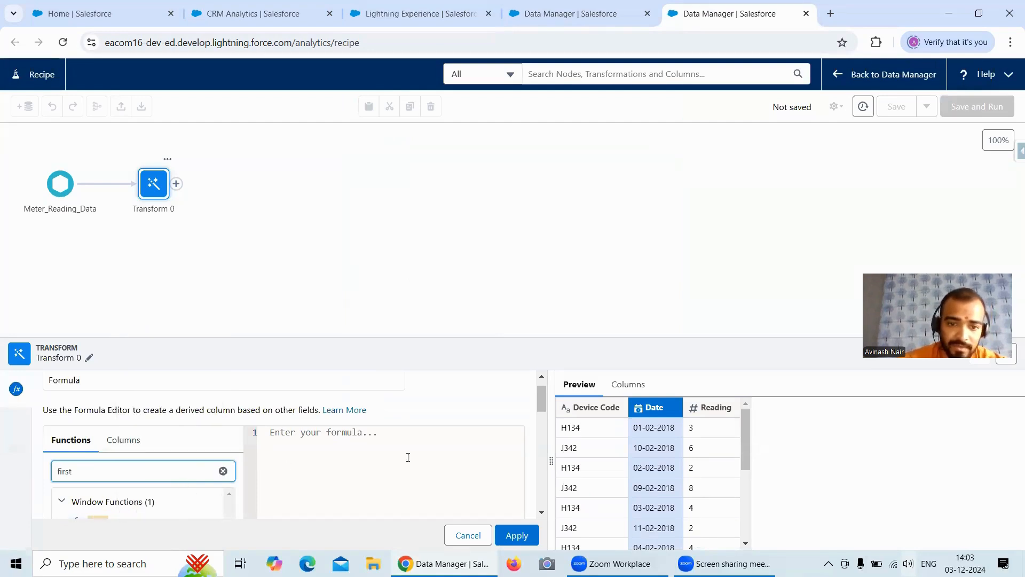
{"action": "left_click", "coordinate": [525, 407]}
{"action": "scroll", "coordinate": [513, 417], "scroll_direction": "down", "scroll_amount": 1}
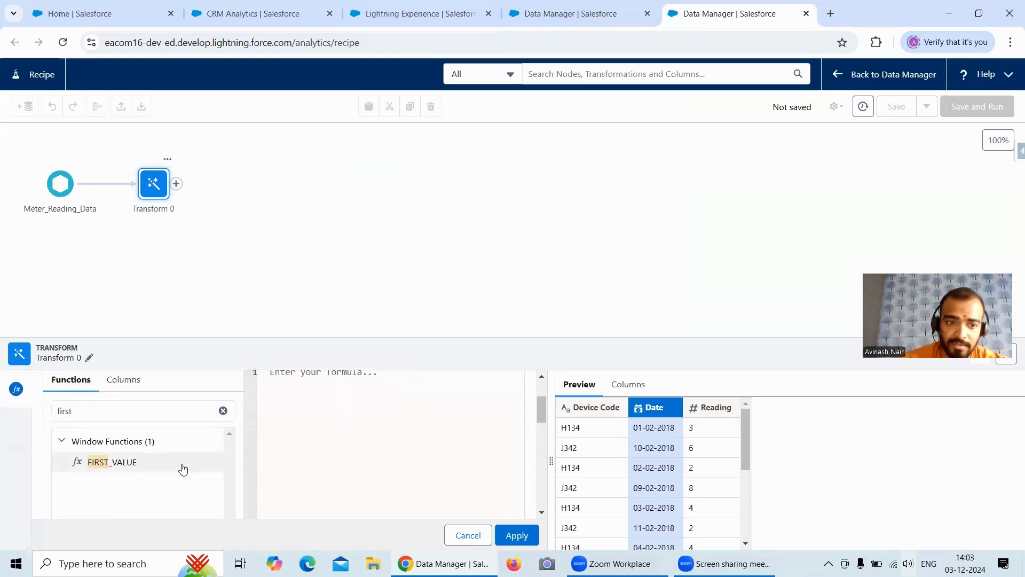
{"action": "left_click", "coordinate": [211, 461]}
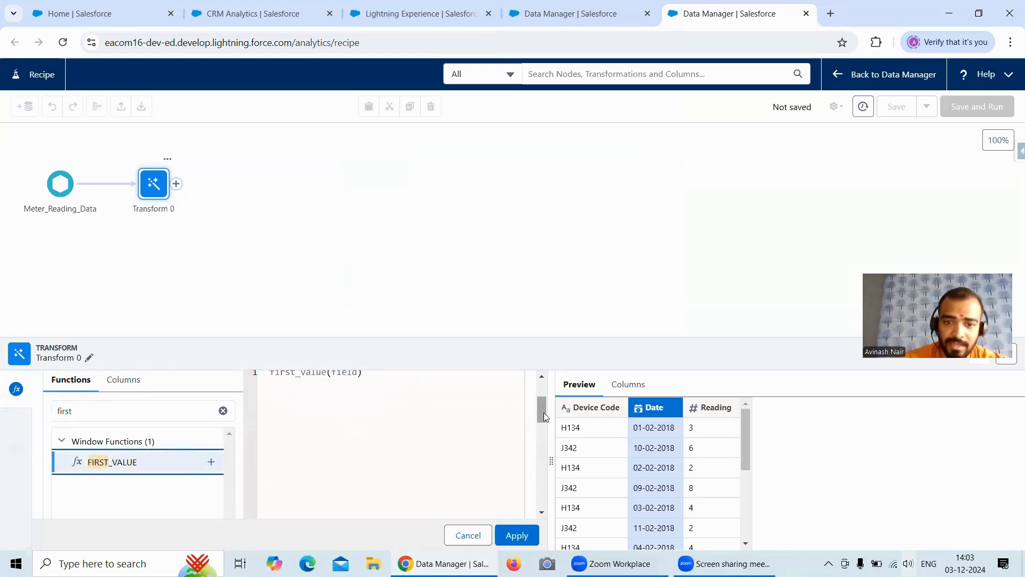
Replace the field placeholder with the Date column so the formula reads first_value(Date)
{"action": "scroll", "coordinate": [445, 422], "scroll_direction": "up", "scroll_amount": 2}
{"action": "left_click", "coordinate": [358, 459]}
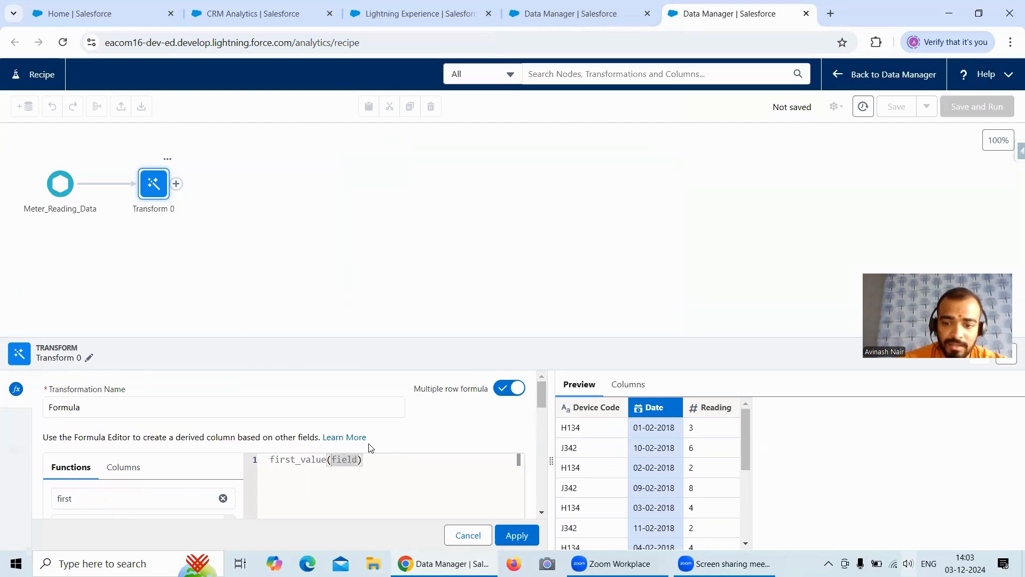
{"action": "key", "text": "BackSpace"}
{"action": "key", "text": "BackSpace"}
{"action": "key", "text": "BackSpace"}
{"action": "key", "text": "BackSpace"}
{"action": "key", "text": "BackSpace"}
{"action": "type", "text": "Dat"}
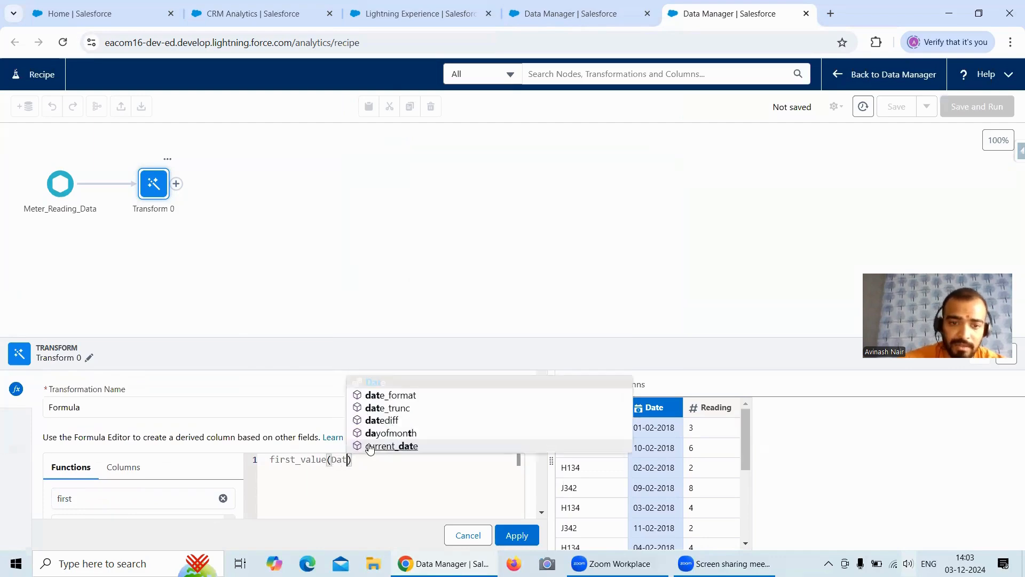
{"action": "left_click", "coordinate": [376, 382]}
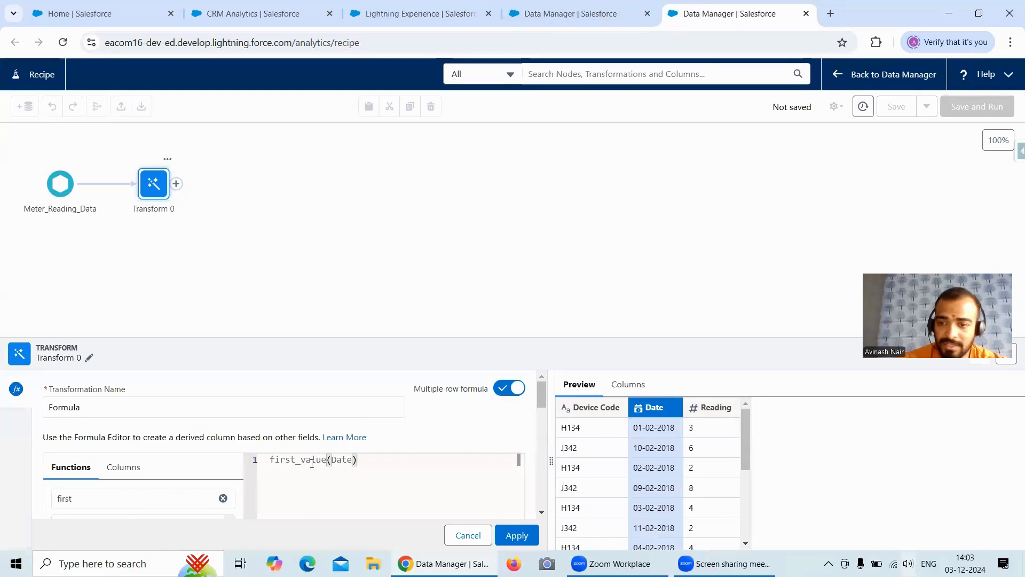
Search the functions for "to_" and try inserting TO_TIMESTAMP in place of the formula's Date argument
{"action": "mouse_move", "coordinate": [542, 409]}
{"action": "left_mouse_down"}
{"action": "mouse_move", "coordinate": [555, 493]}
{"action": "mouse_move", "coordinate": [540, 454]}
{"action": "mouse_move", "coordinate": [540, 403]}
{"action": "left_mouse_up"}
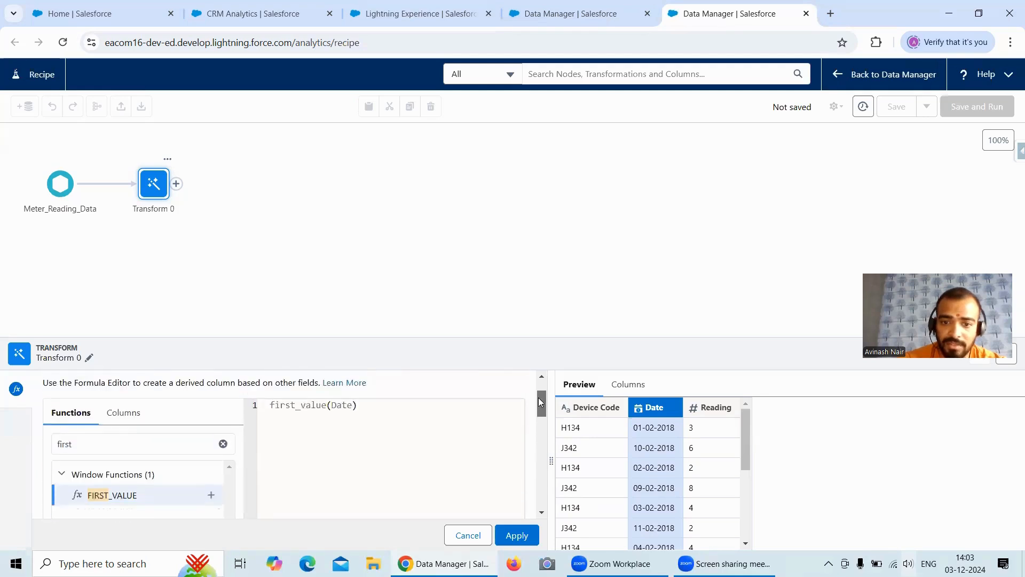
{"action": "left_click_drag", "start_coordinate": [372, 423], "coordinate": [288, 421]}
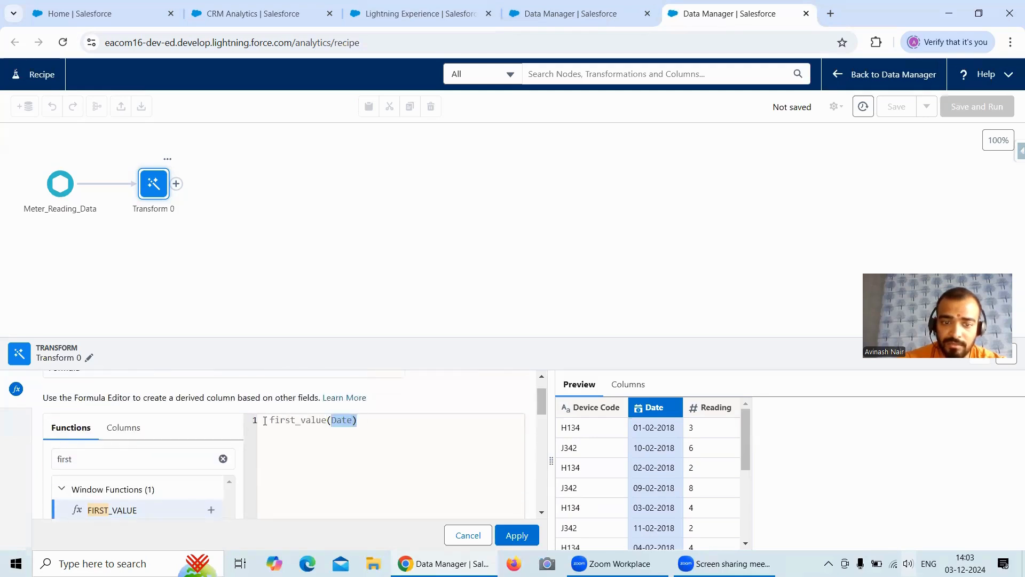
{"action": "left_click_drag", "start_coordinate": [540, 405], "coordinate": [539, 412]}
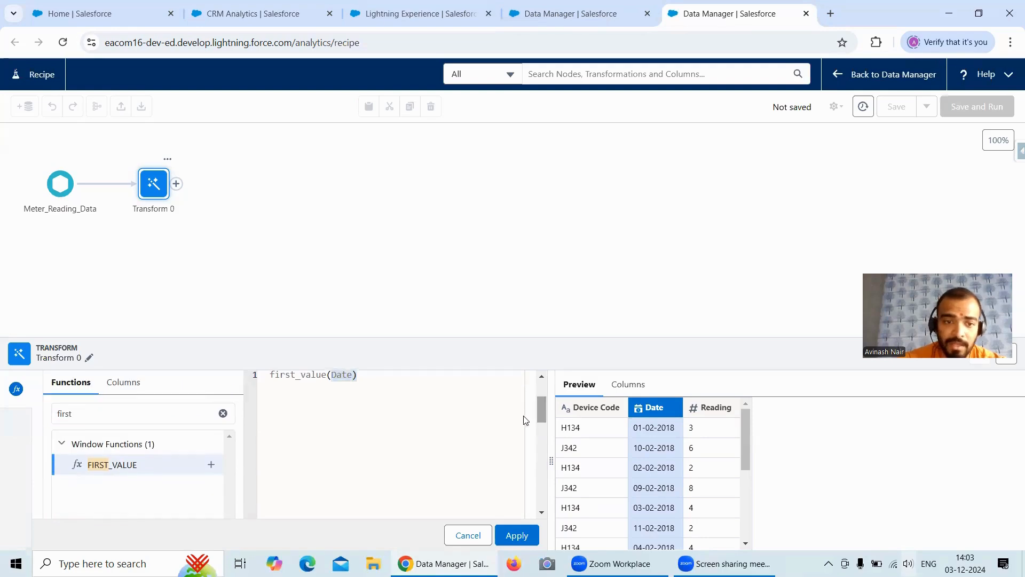
{"action": "left_click", "coordinate": [85, 414]}
{"action": "key", "text": "BackSpace"}
{"action": "key", "text": "BackSpace"}
{"action": "key", "text": "BackSpace"}
{"action": "key", "text": "BackSpace"}
{"action": "key", "text": "BackSpace"}
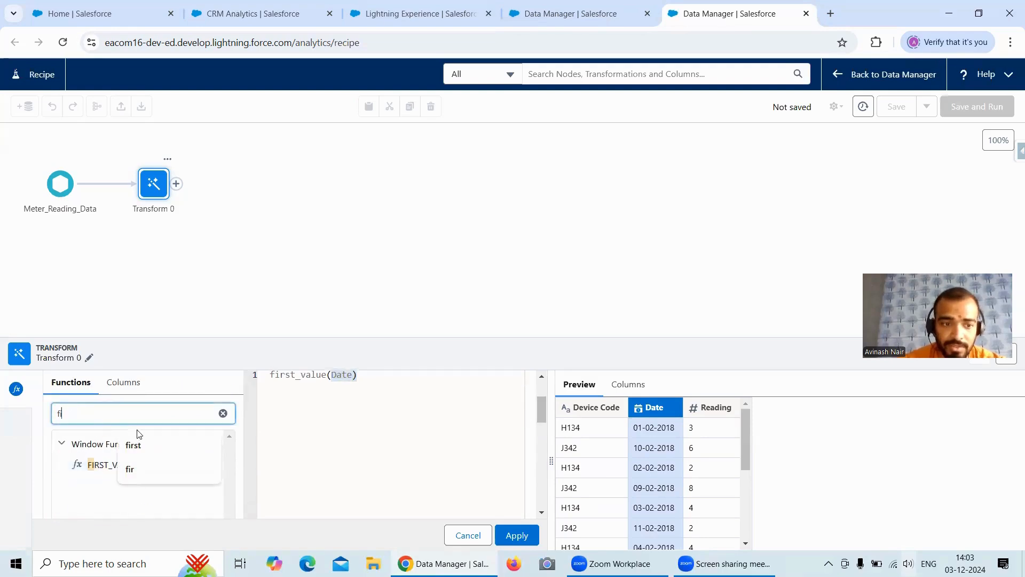
{"action": "type", "text": "to_"}
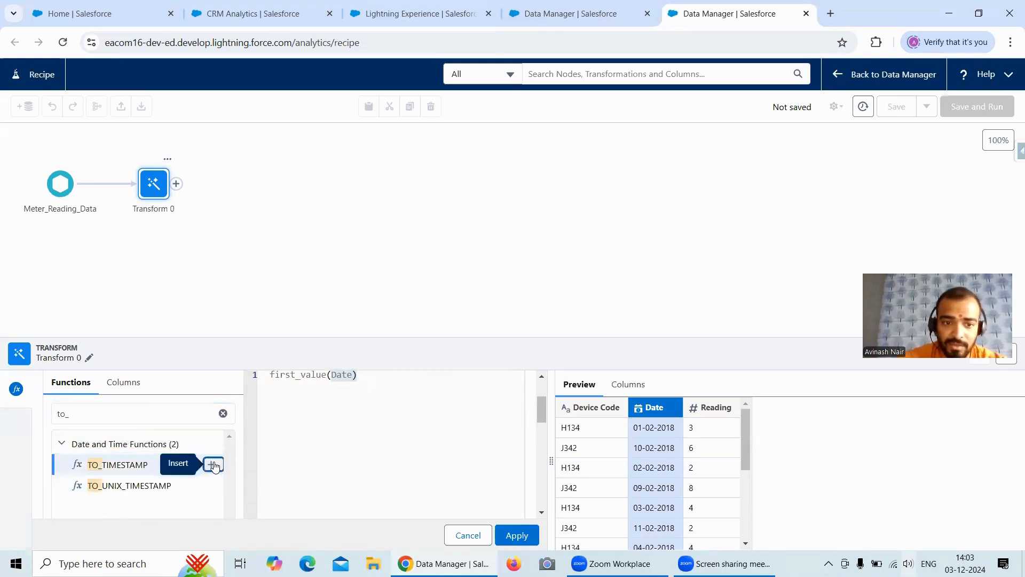
{"action": "left_click", "coordinate": [211, 465]}
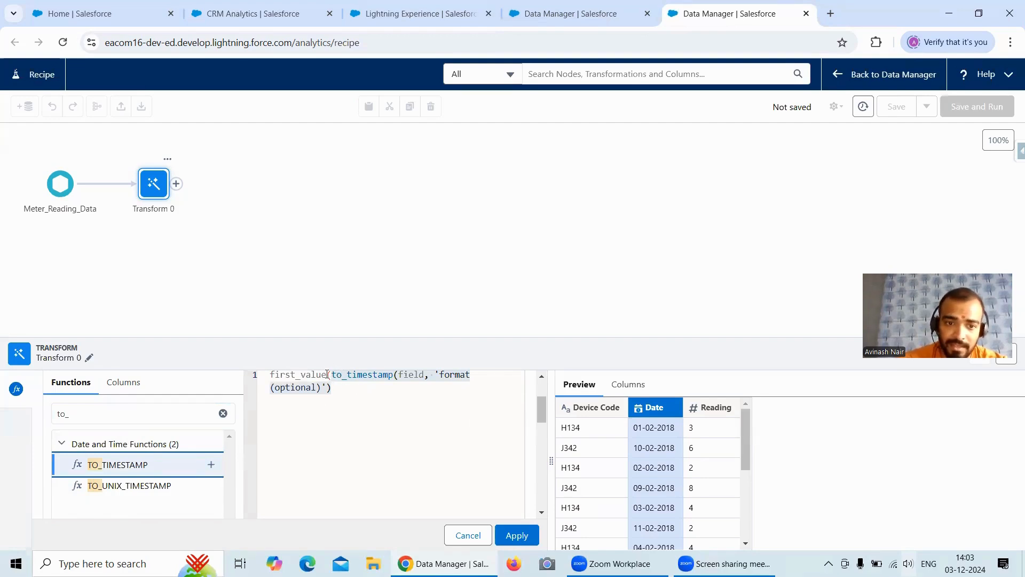
{"action": "left_click_drag", "start_coordinate": [327, 374], "coordinate": [274, 376]}
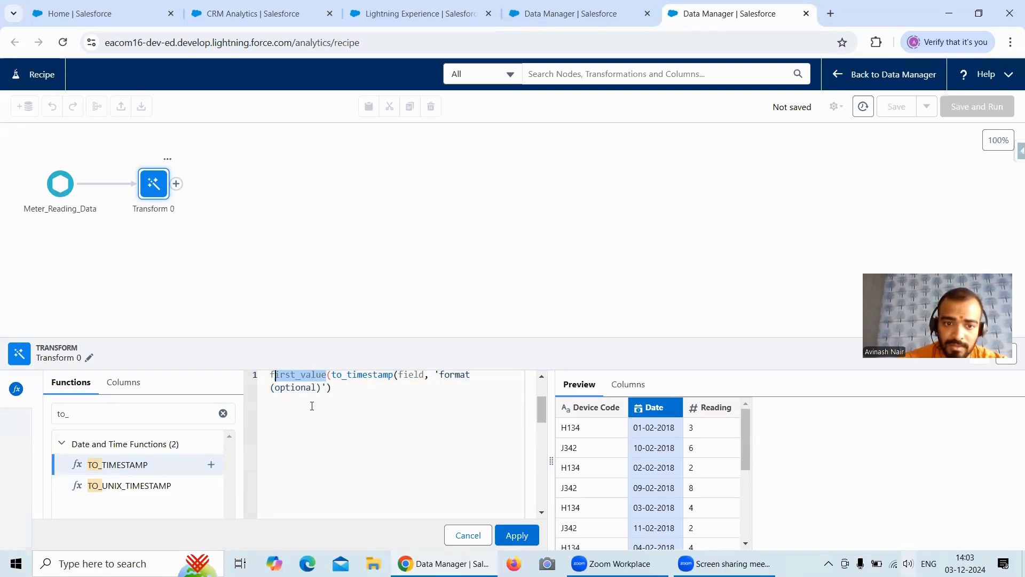
{"action": "left_click", "coordinate": [331, 395]}
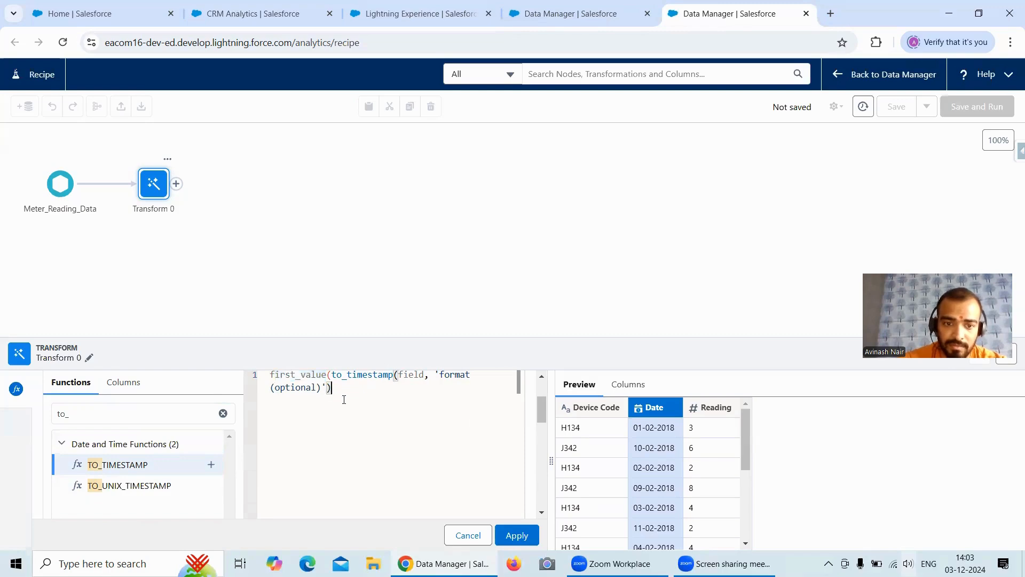
Undo the TO_TIMESTAMP insertion to restore the formula first_value(Date)
{"action": "key", "text": "ctrl+z"}
{"action": "key", "text": "ctrl+a"}
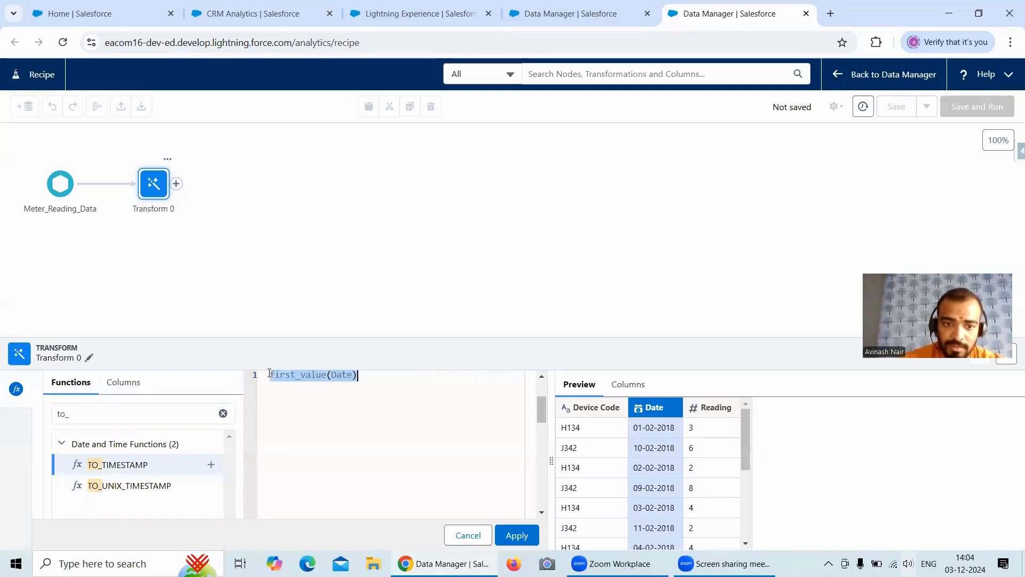
{"action": "left_click", "coordinate": [291, 384]}
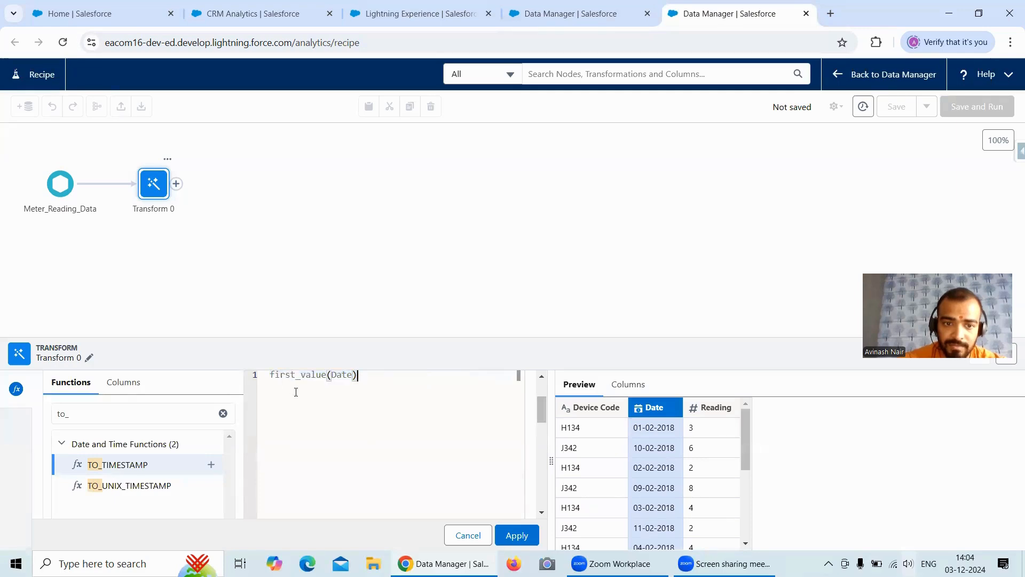
Wrap the formula's first_value(Date) in to_timestamp so it reads to_timestamp(first_value(Date)), and apply the formula
{"action": "double_click", "coordinate": [302, 382]}
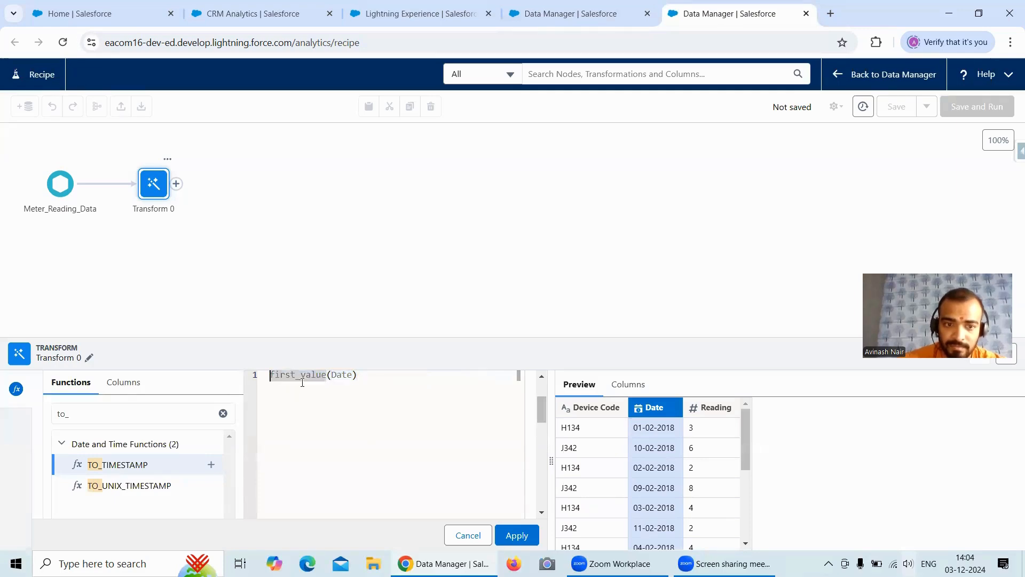
{"action": "key", "text": "Left"}
{"action": "type", "text": "to_time"}
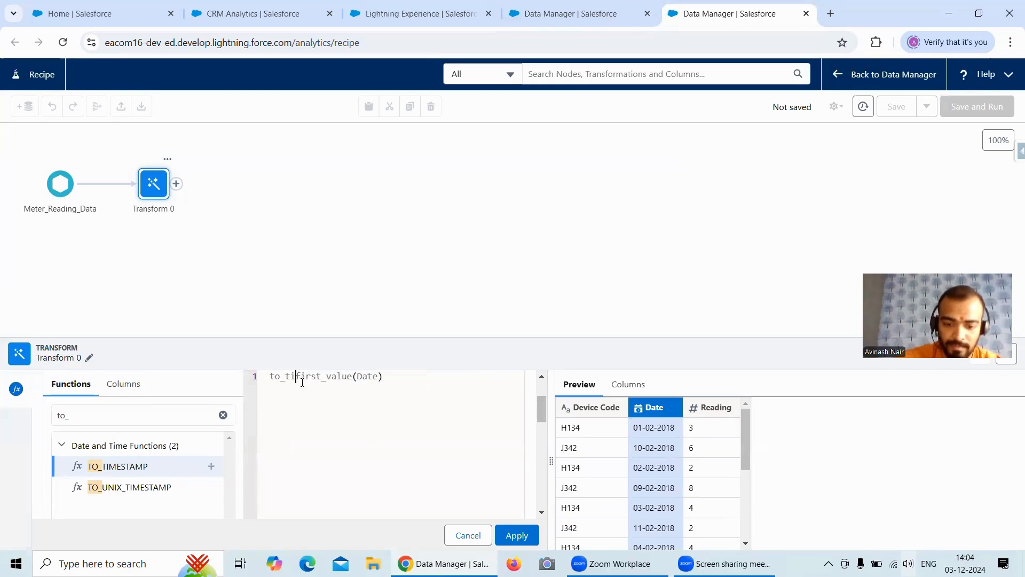
{"action": "type", "text": "stamp"}
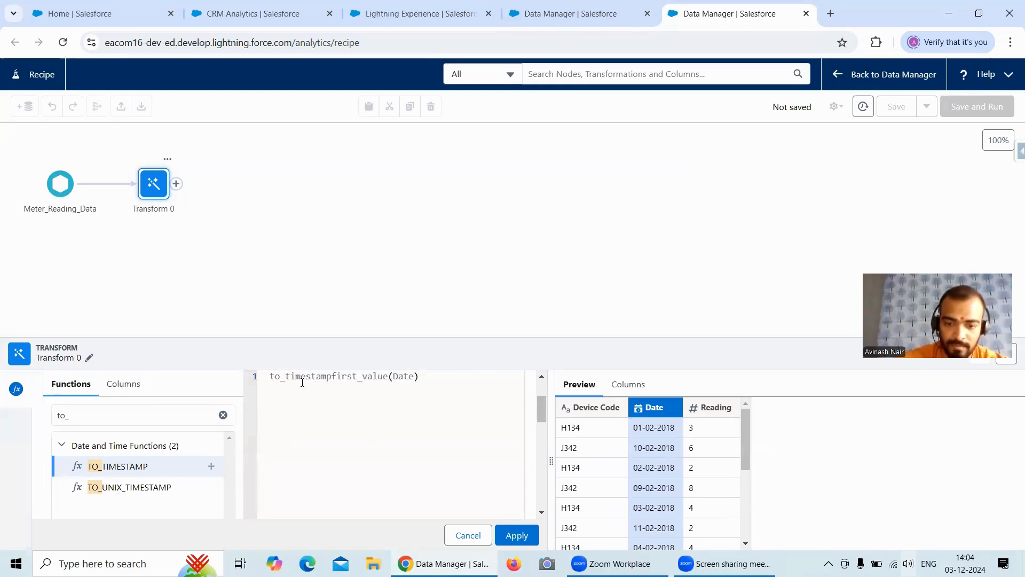
{"action": "type", "text": "("}
{"action": "left_click", "coordinate": [436, 376]}
{"action": "type", "text": ")"}
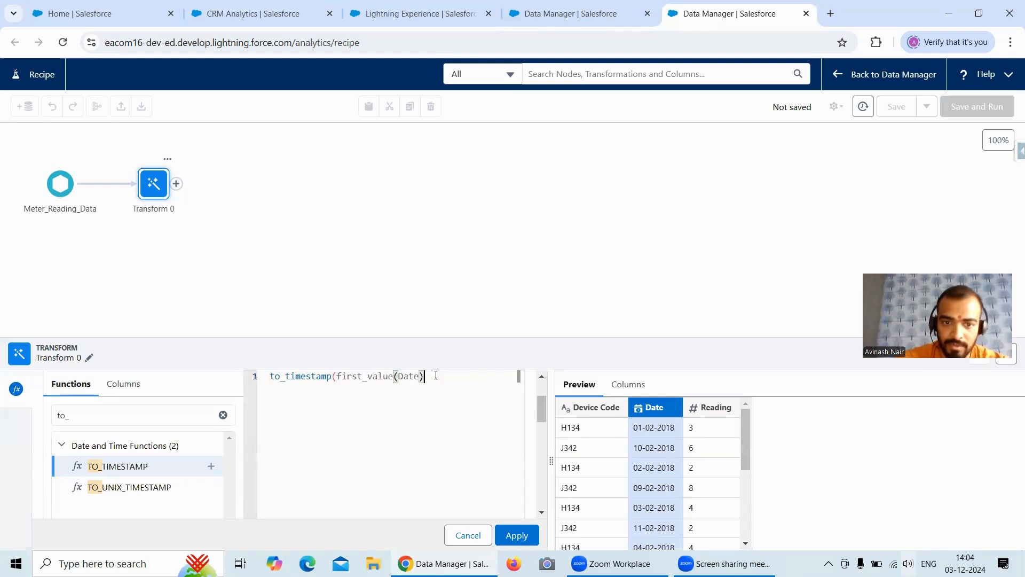
{"action": "type", "text": ")"}
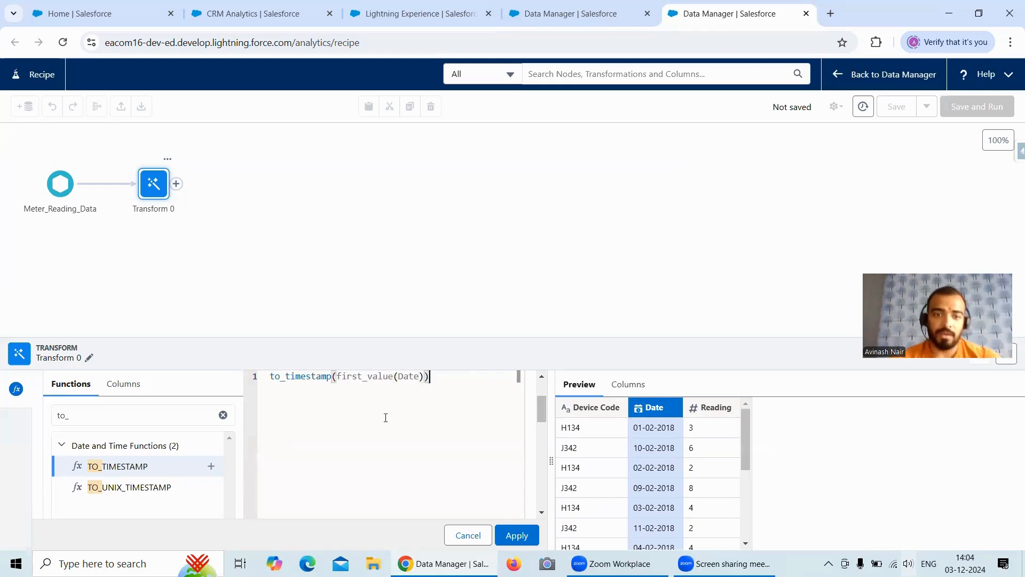
{"action": "left_click", "coordinate": [517, 536]}
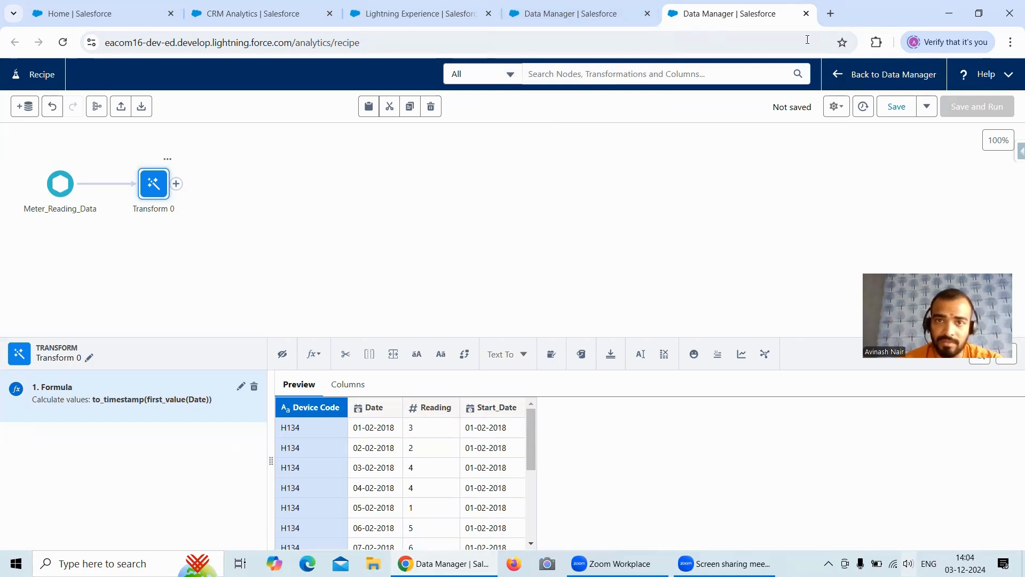
In the Free Session 8 dataflow, leave the Start_Date field and review the SAQL expression of the Count_Of_Readings computed field
{"action": "left_click", "coordinate": [615, 22]}
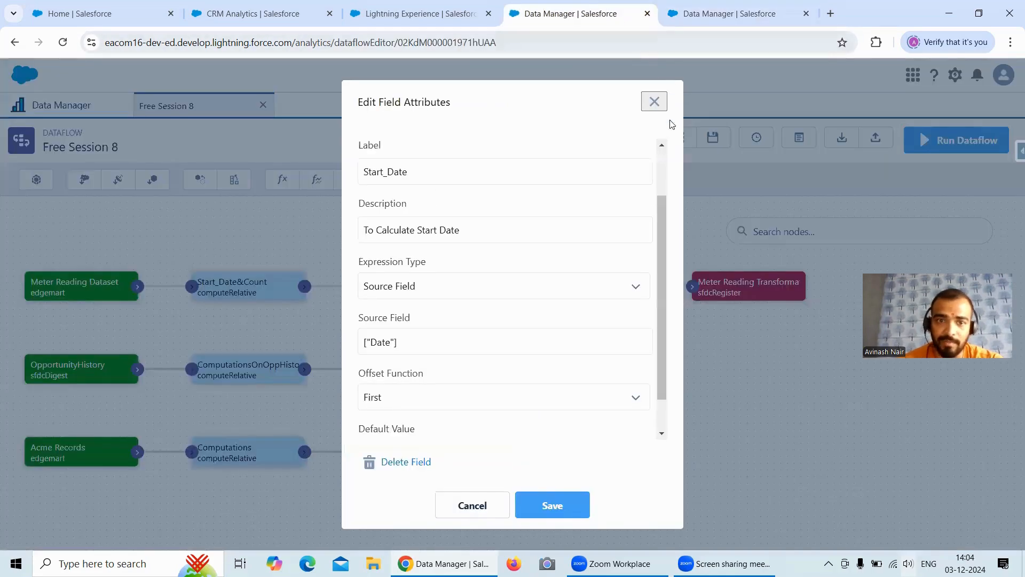
{"action": "left_click", "coordinate": [487, 502]}
{"action": "scroll", "coordinate": [410, 438], "scroll_direction": "down", "scroll_amount": 2}
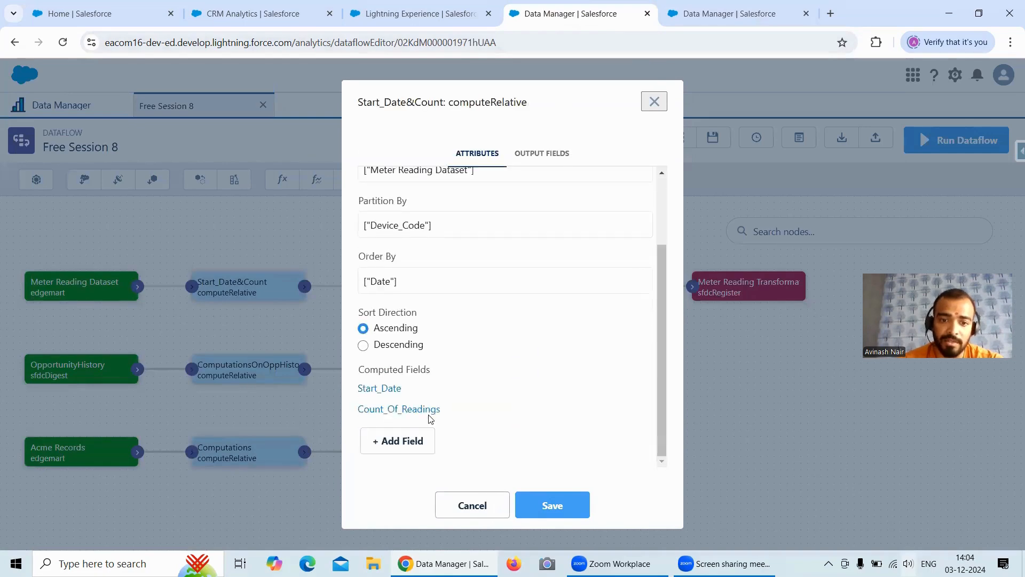
{"action": "left_click", "coordinate": [426, 407]}
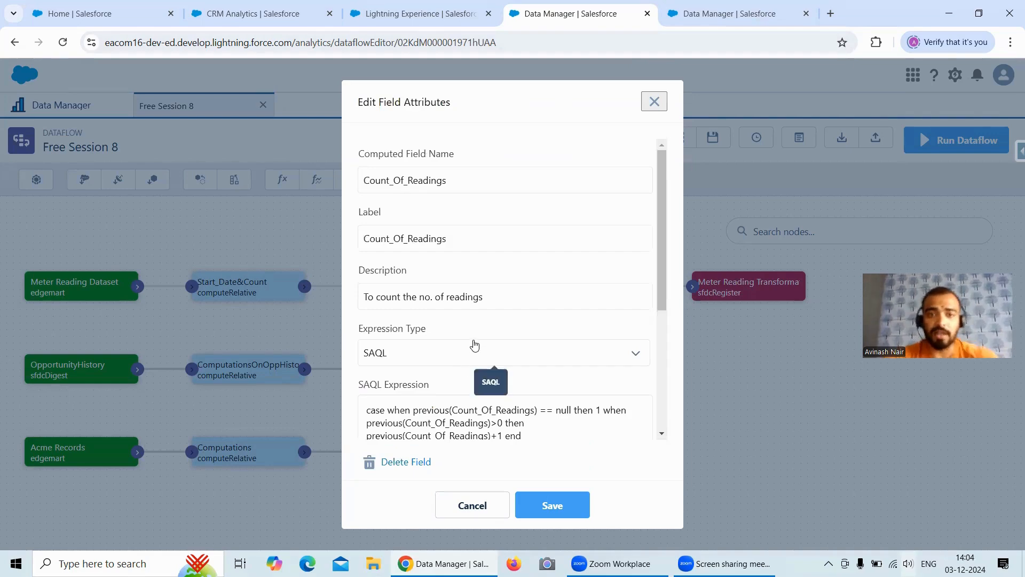
{"action": "scroll", "coordinate": [515, 403], "scroll_direction": "down", "scroll_amount": 1}
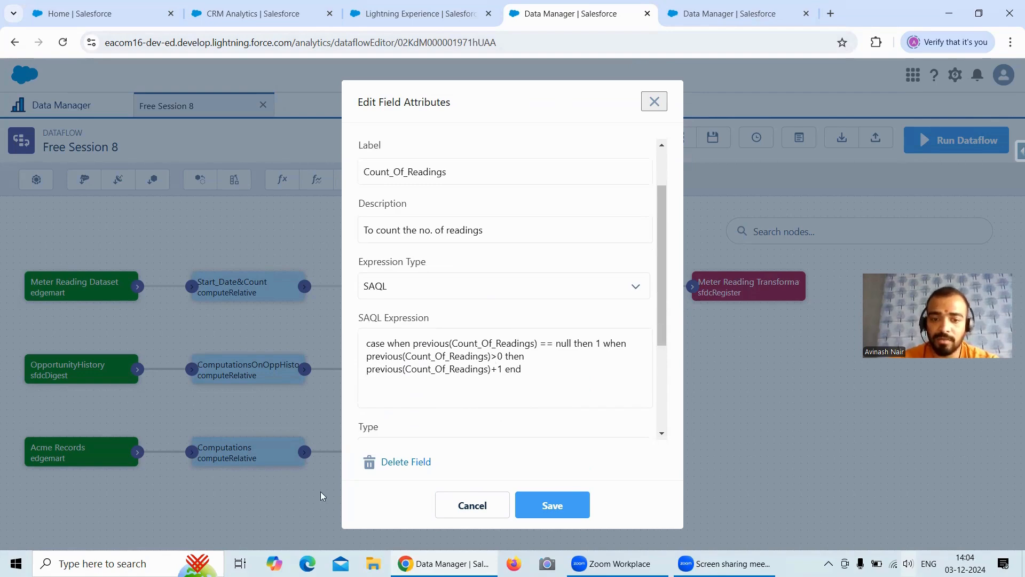
Search Windows for "meter" and open the Meter_Reading_Original_Data workbook in Excel
{"action": "left_click", "coordinate": [128, 563]}
{"action": "type", "text": "me"}
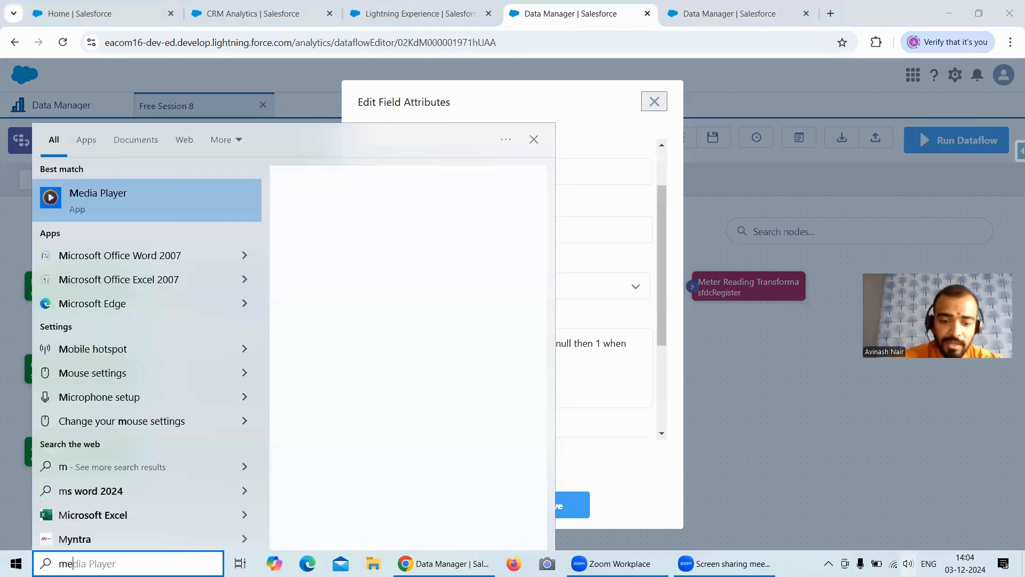
{"action": "type", "text": "ter"}
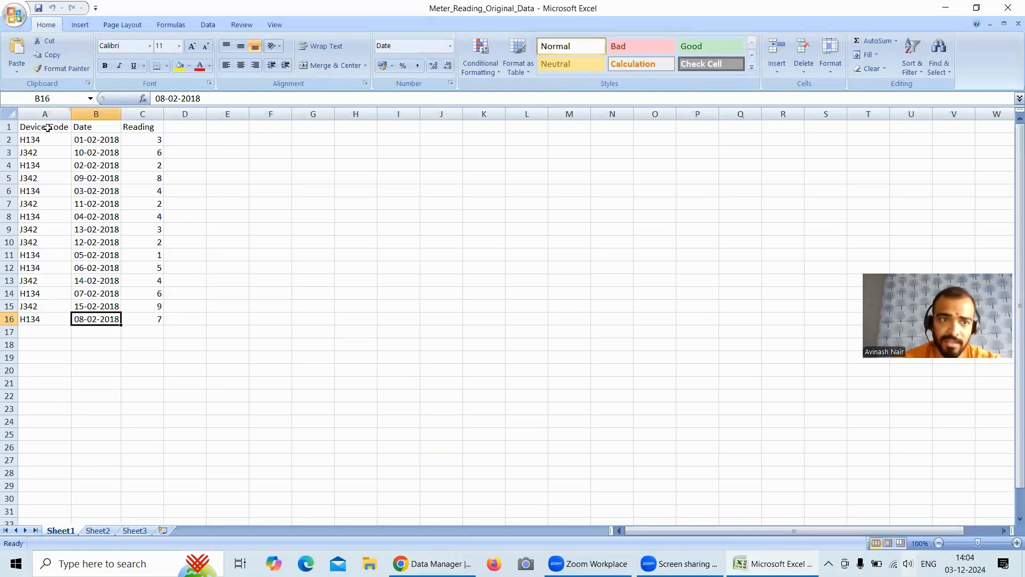
Copy the Device Code, Date and Reading headers from Sheet1 into row 1 of Sheet2 and auto-fit column A
{"action": "left_click_drag", "start_coordinate": [53, 127], "coordinate": [147, 126]}
{"action": "key", "text": "ctrl+c"}
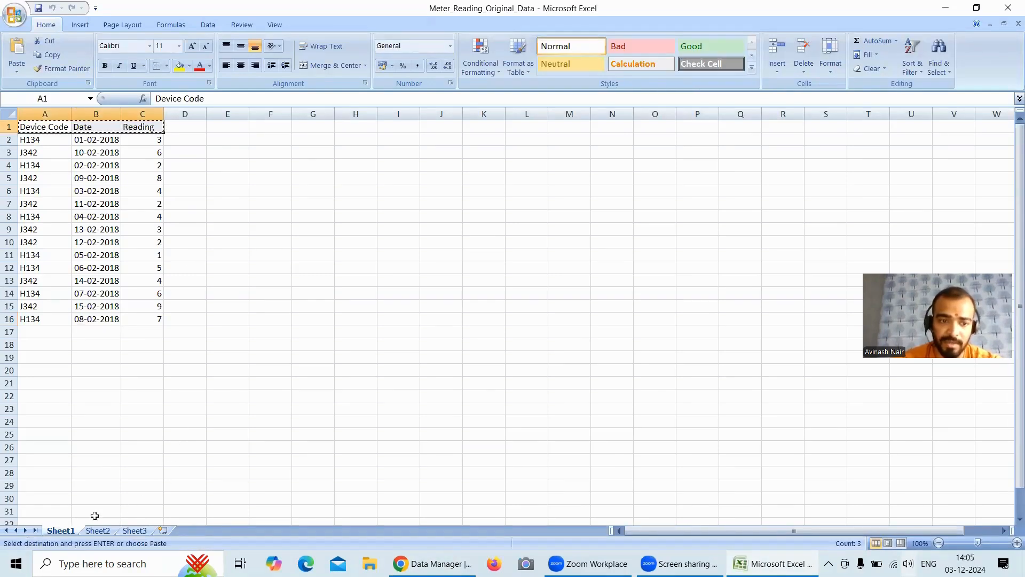
{"action": "left_click", "coordinate": [98, 530]}
{"action": "key", "text": "ctrl+v"}
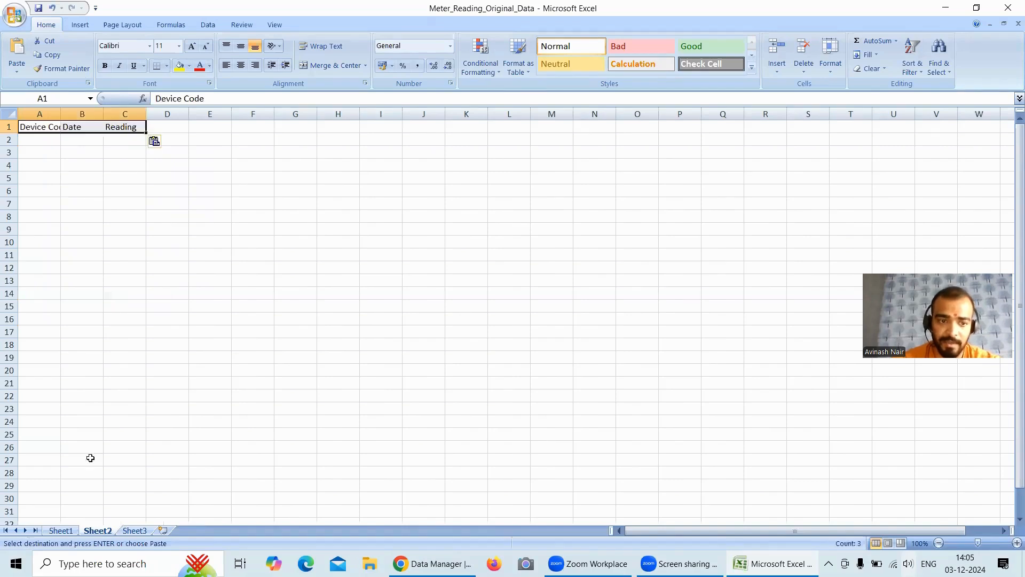
{"action": "double_click", "coordinate": [60, 114]}
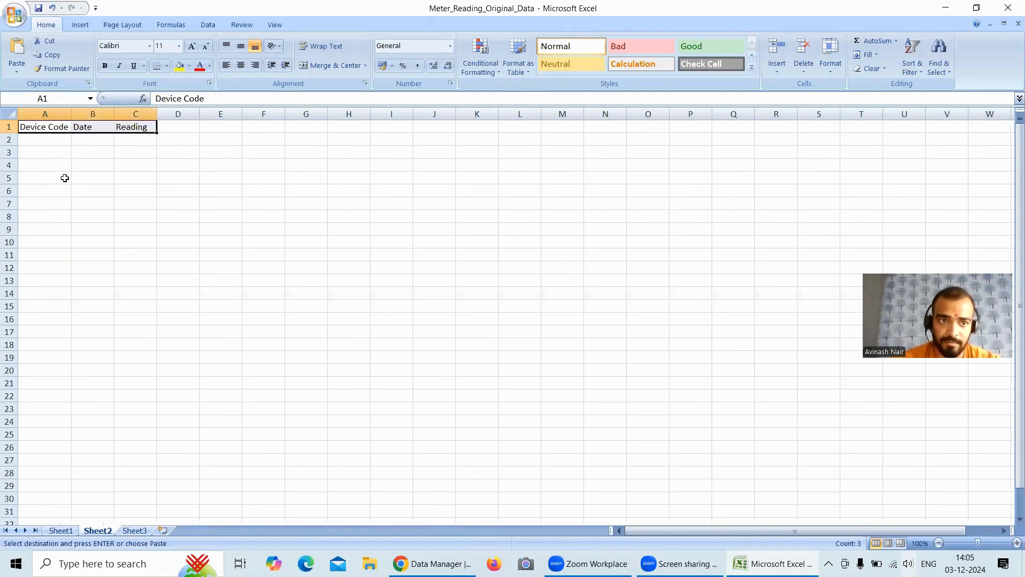
Turn on filtering for the Sheet1 data and filter Device Code to H134 only
{"action": "left_click", "coordinate": [60, 530]}
{"action": "left_click", "coordinate": [379, 235]}
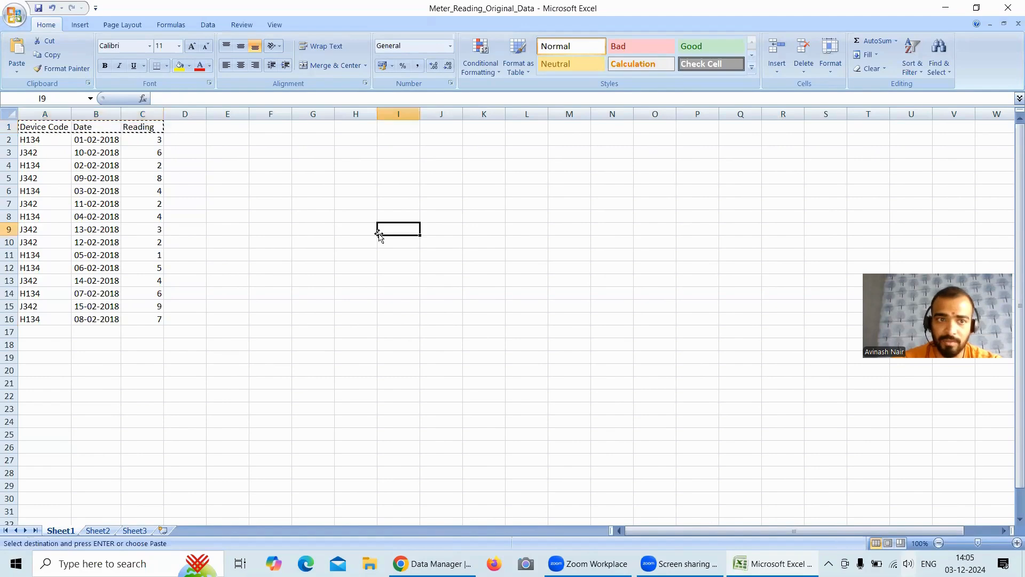
{"action": "key", "text": "Escape"}
{"action": "left_click", "coordinate": [56, 131]}
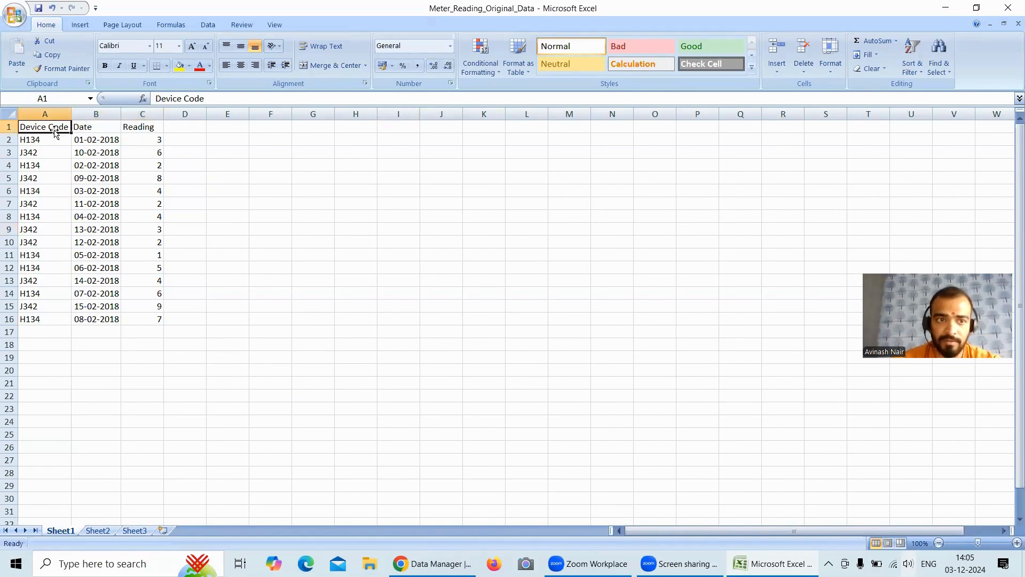
{"action": "left_click", "coordinate": [913, 63]}
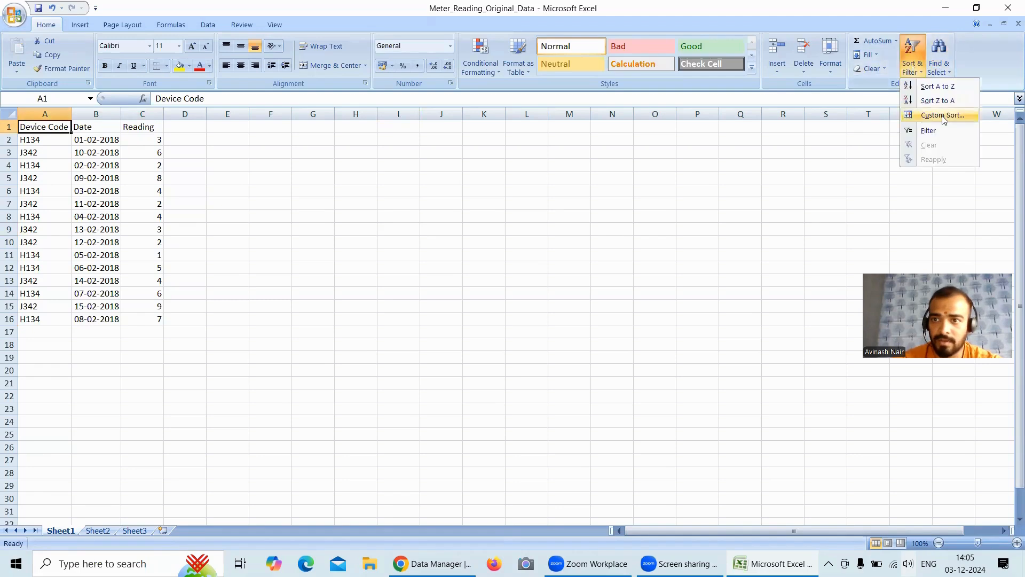
{"action": "left_click", "coordinate": [929, 130]}
{"action": "left_click", "coordinate": [65, 126]}
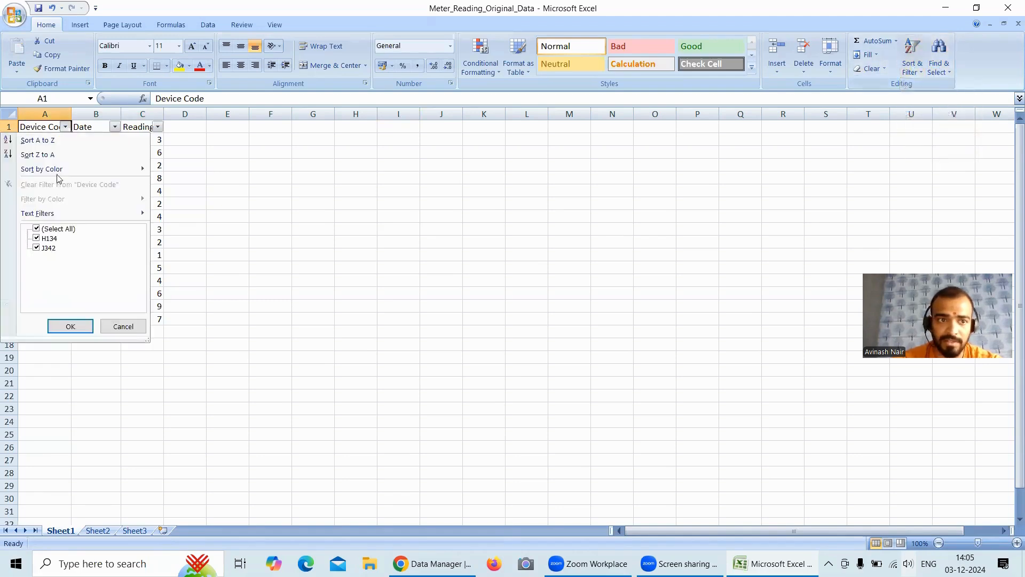
{"action": "left_click", "coordinate": [36, 228]}
{"action": "left_click", "coordinate": [36, 238]}
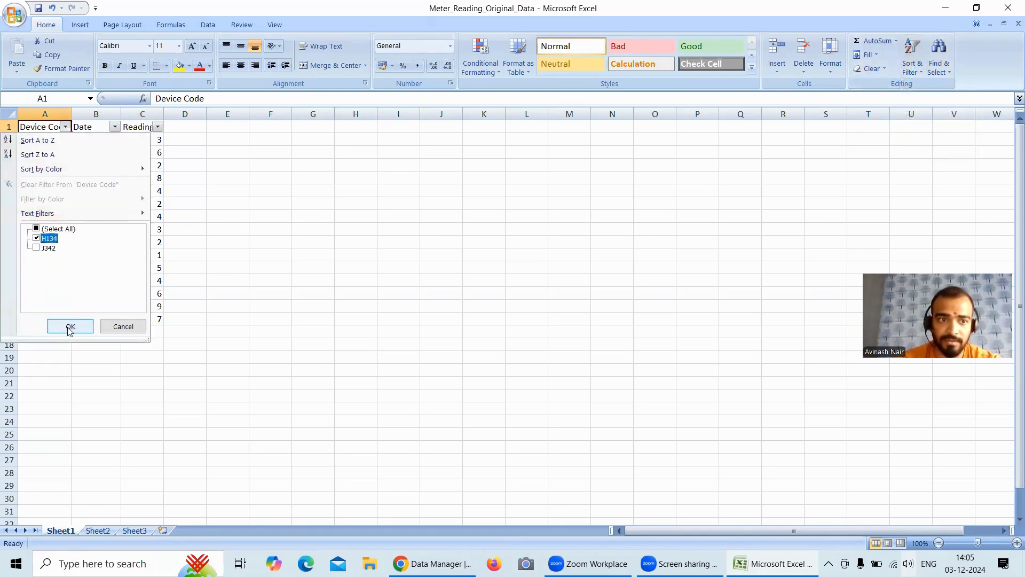
{"action": "left_click", "coordinate": [70, 326]}
Copy the filtered H134 rows into Sheet2 starting at cell A2 and auto-fit the Date column
{"action": "left_click", "coordinate": [40, 144]}
{"action": "left_click_drag", "start_coordinate": [40, 144], "coordinate": [159, 229]}
{"action": "key", "text": "ctrl+c"}
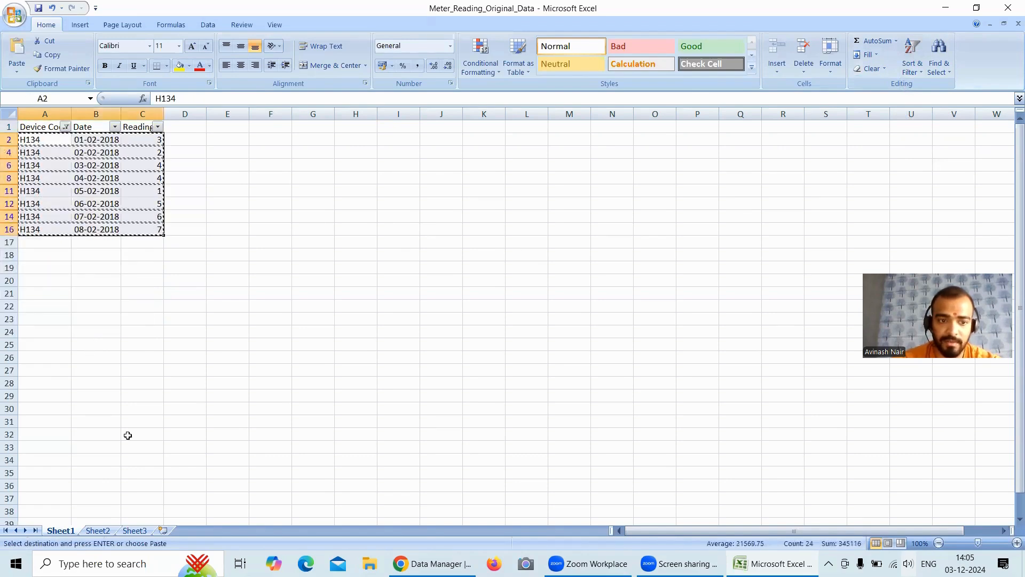
{"action": "left_click", "coordinate": [97, 530]}
{"action": "left_click", "coordinate": [48, 143]}
{"action": "key", "text": "ctrl+v"}
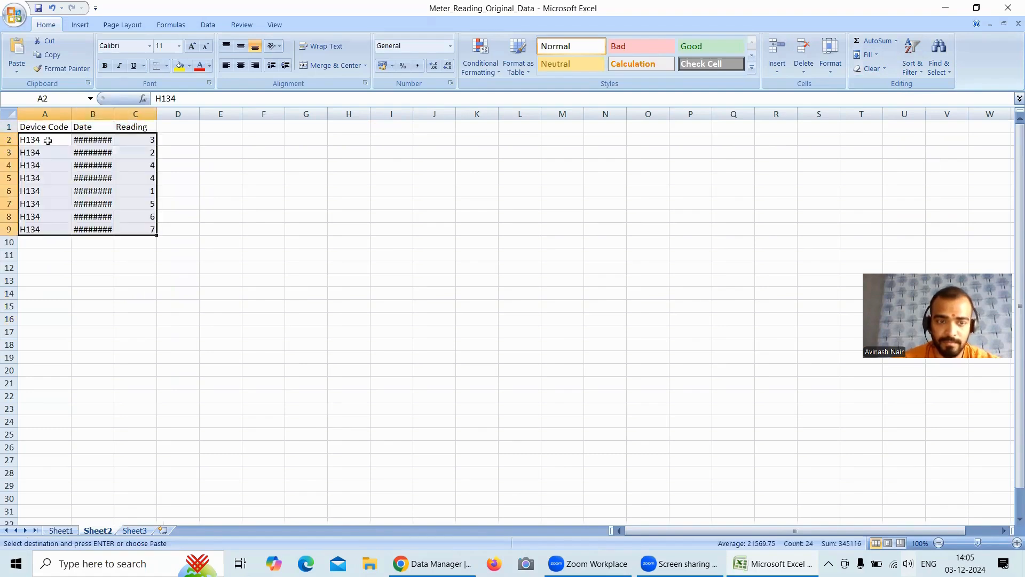
{"action": "double_click", "coordinate": [116, 114]}
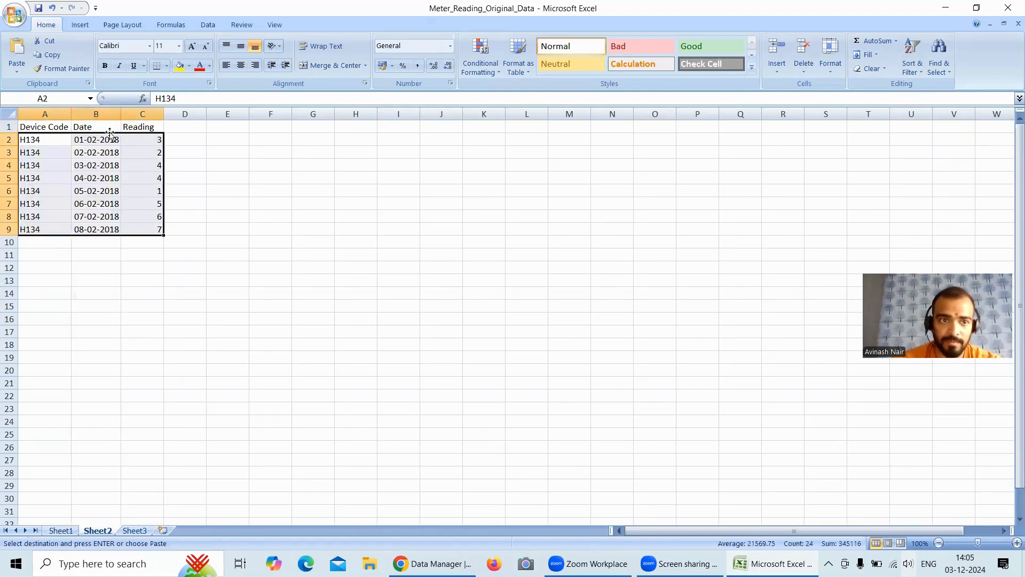
Change the Device Code filter on Sheet1 to show only J342
{"action": "left_click", "coordinate": [60, 530]}
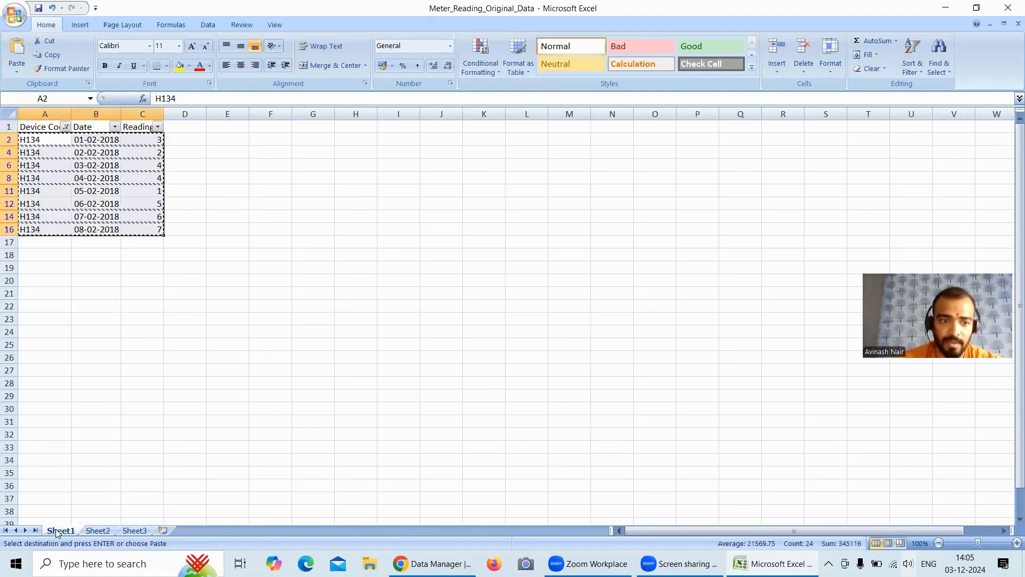
{"action": "left_click", "coordinate": [66, 128]}
{"action": "left_click", "coordinate": [68, 128]}
{"action": "left_click", "coordinate": [65, 127]}
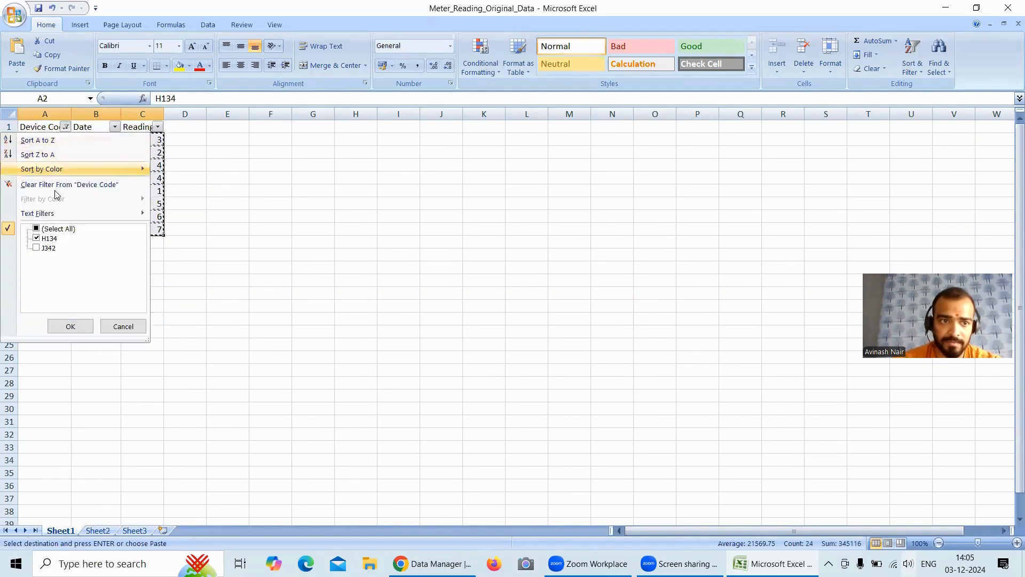
{"action": "left_click", "coordinate": [37, 248]}
{"action": "left_click", "coordinate": [36, 238]}
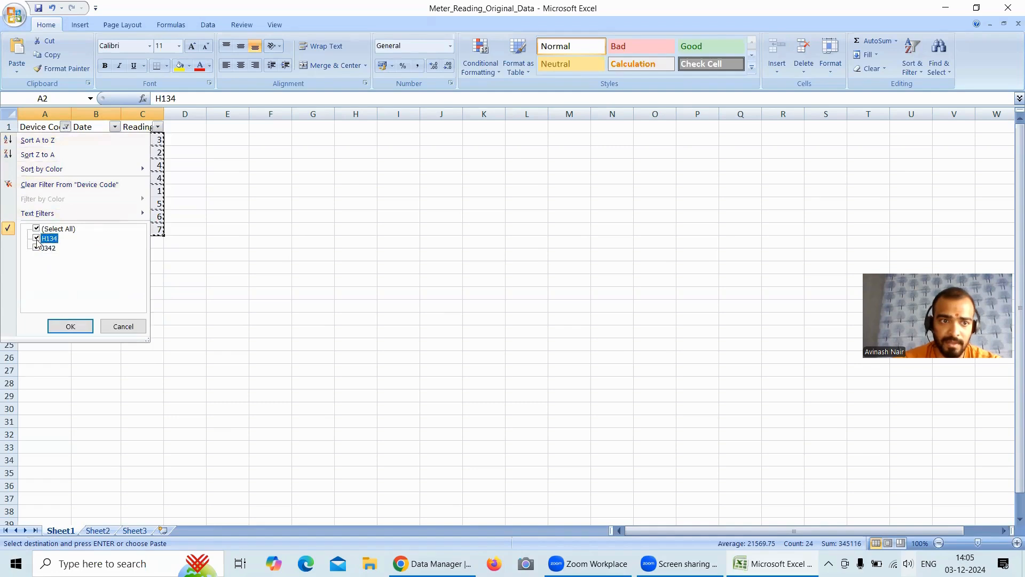
{"action": "left_click", "coordinate": [70, 327]}
Copy the filtered J342 rows into Sheet2 starting at cell A11
{"action": "left_click", "coordinate": [127, 251]}
{"action": "left_click_drag", "start_coordinate": [32, 140], "coordinate": [144, 215]}
{"action": "key", "text": "ctrl+c"}
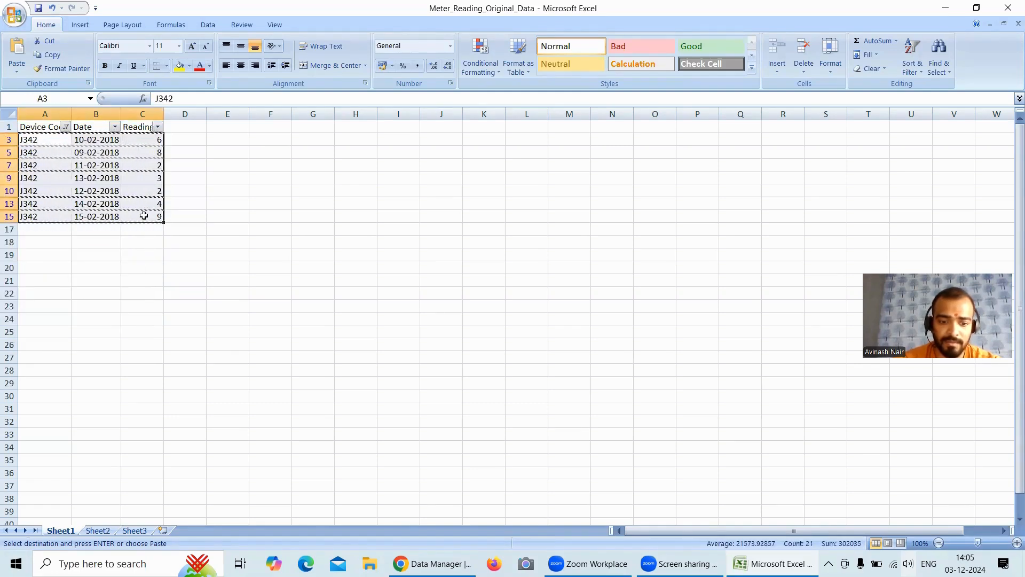
{"action": "left_click", "coordinate": [101, 529]}
{"action": "left_click", "coordinate": [32, 255]}
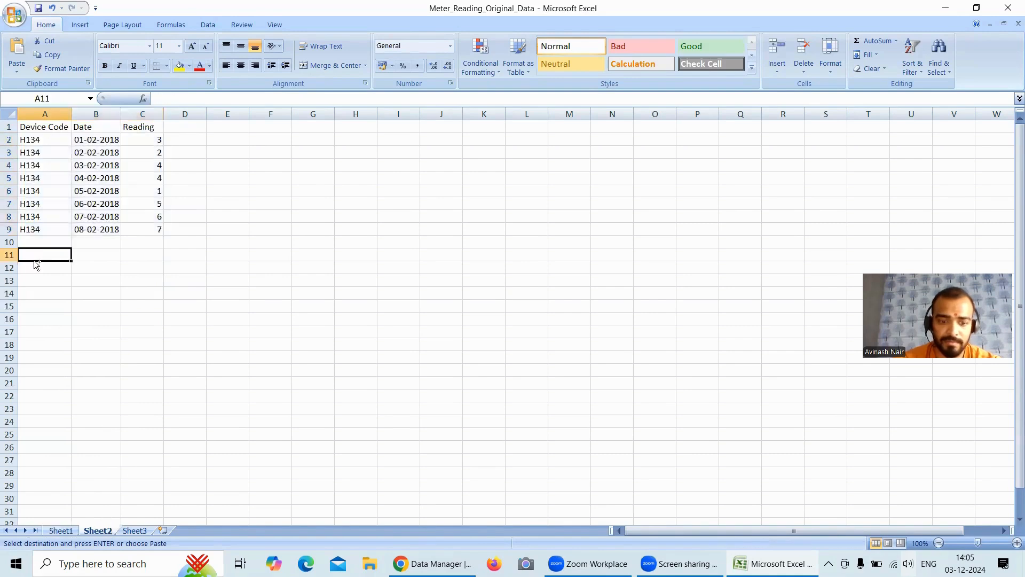
{"action": "key", "text": "ctrl+v"}
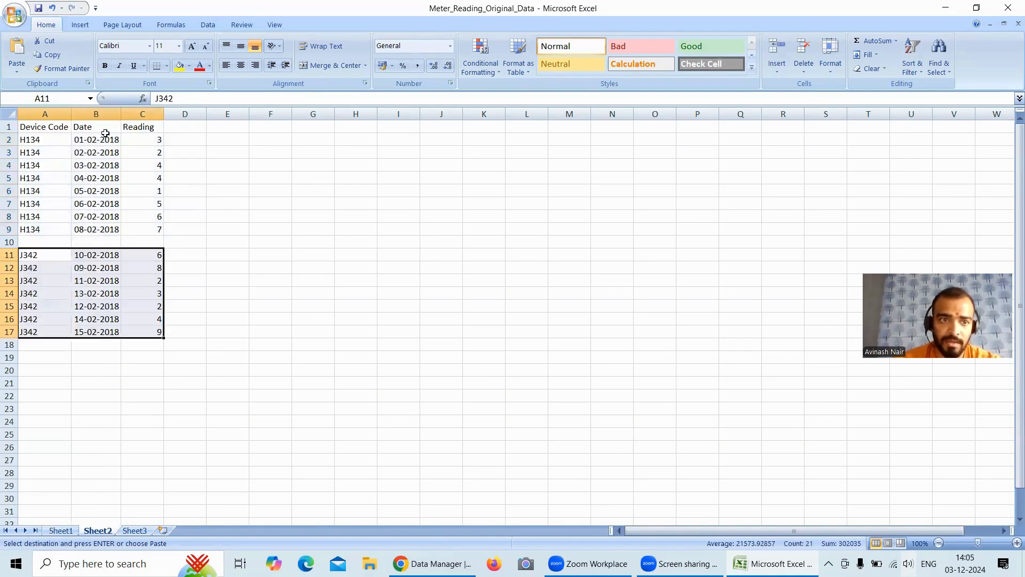
Highlight the H134 dates, then open the recipe's Start_Date formula and examine its Partition By, Order By and Sort Direction settings
{"action": "left_click_drag", "start_coordinate": [107, 138], "coordinate": [108, 231]}
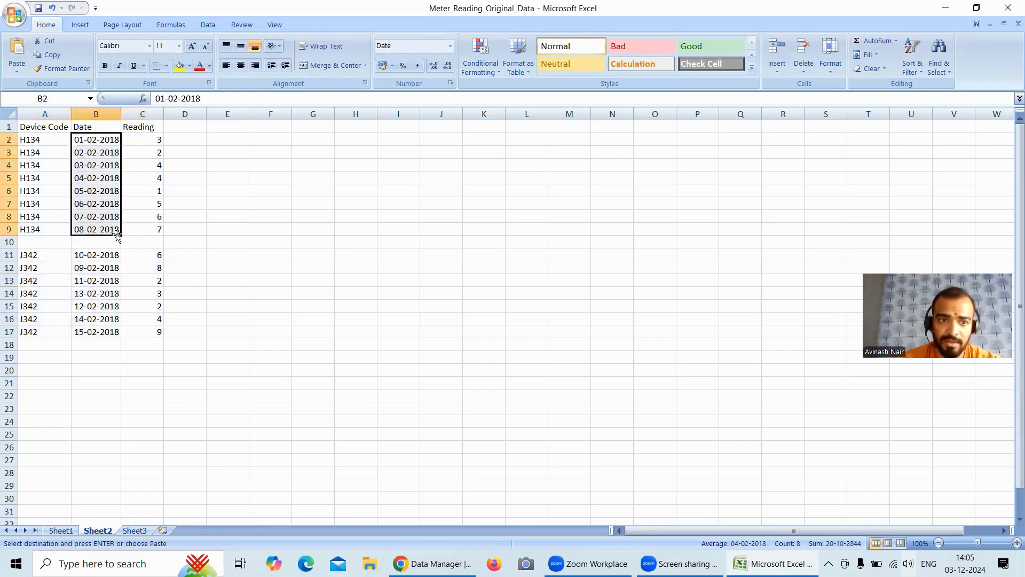
{"action": "left_click", "coordinate": [463, 563]}
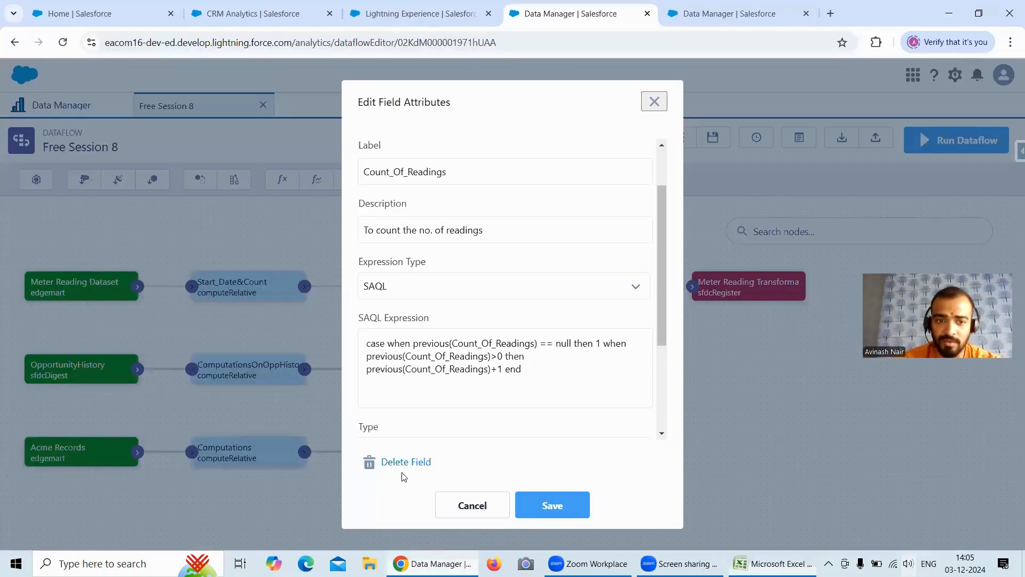
{"action": "left_click", "coordinate": [714, 20]}
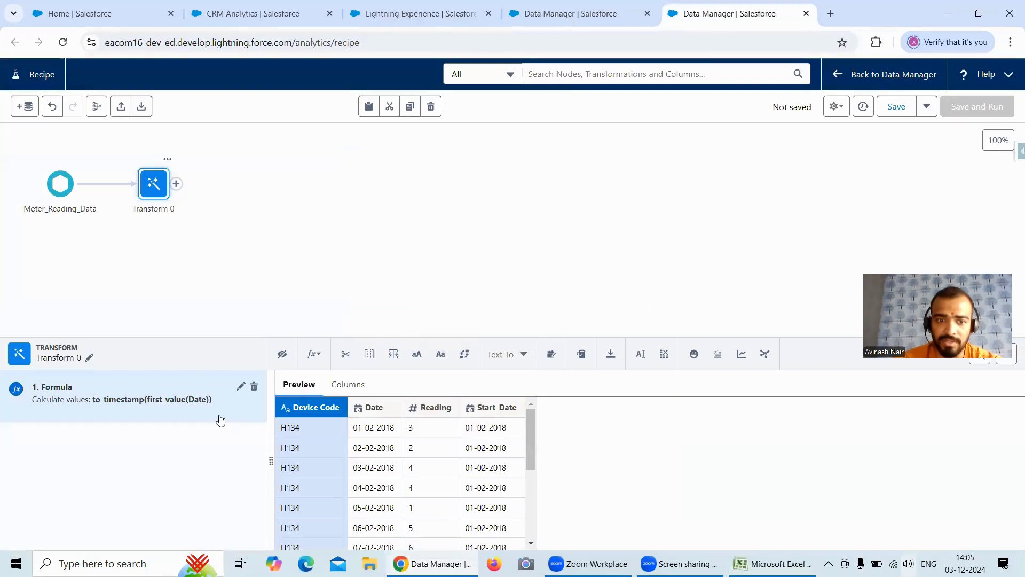
{"action": "left_click", "coordinate": [241, 385]}
{"action": "scroll", "coordinate": [542, 429], "scroll_direction": "down", "scroll_amount": 5}
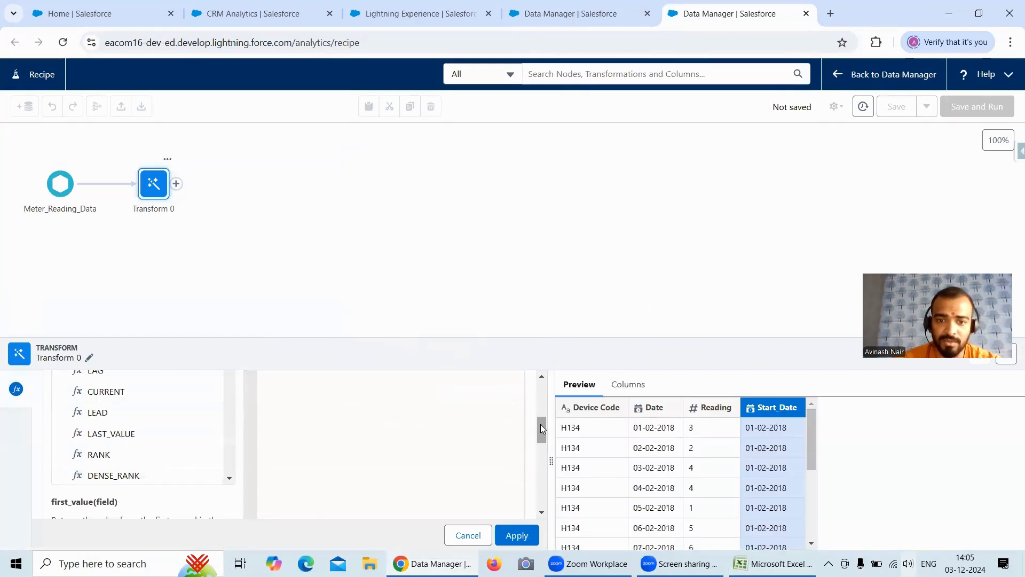
{"action": "left_click_drag", "start_coordinate": [541, 429], "coordinate": [541, 456]}
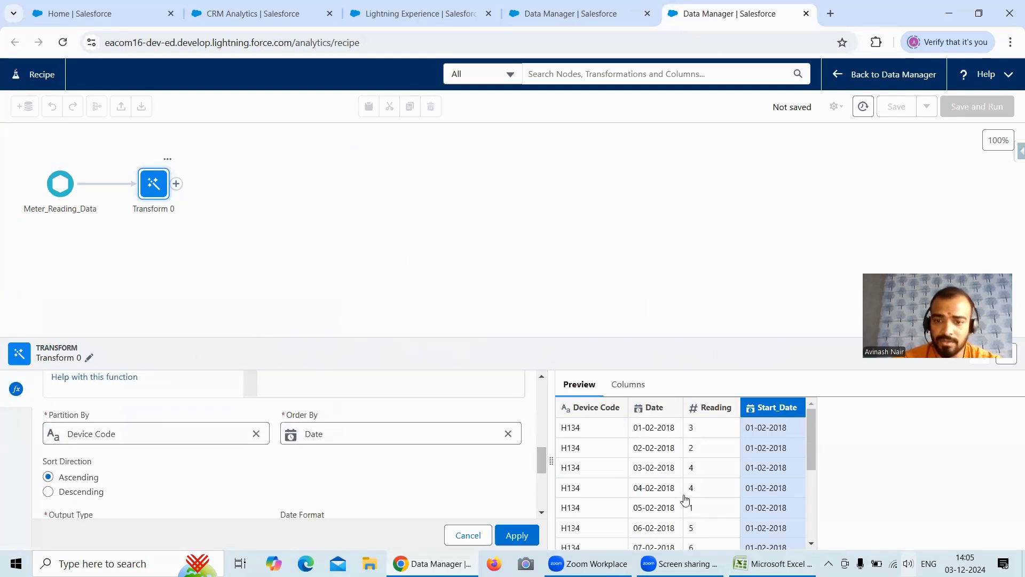
In Excel, sort the J342 rows on Sheet2 by date from oldest to newest, expanding the selection to the neighbouring columns
{"action": "key", "text": "alt+Tab"}
{"action": "left_click_drag", "start_coordinate": [95, 254], "coordinate": [101, 331]}
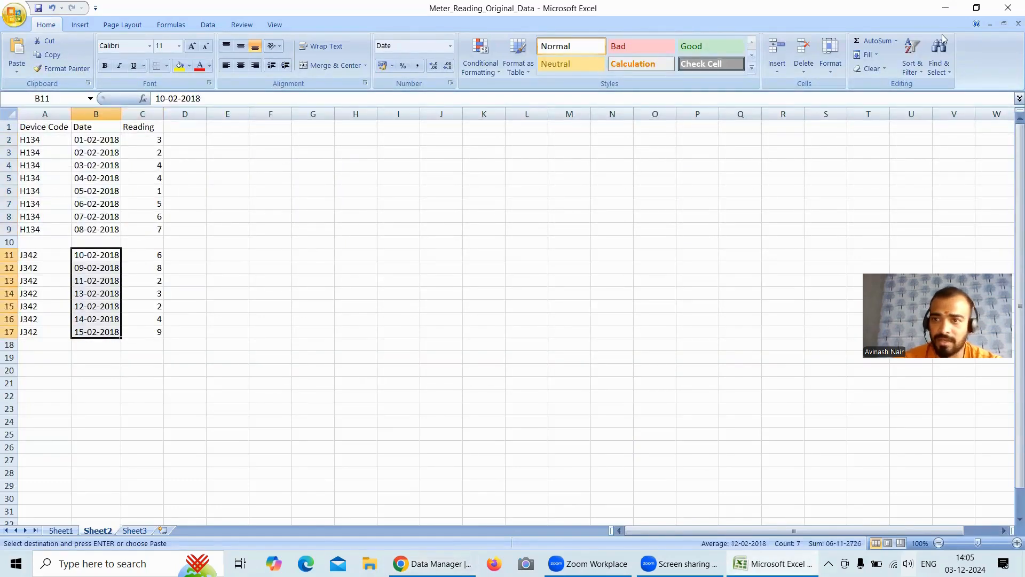
{"action": "left_click", "coordinate": [919, 73]}
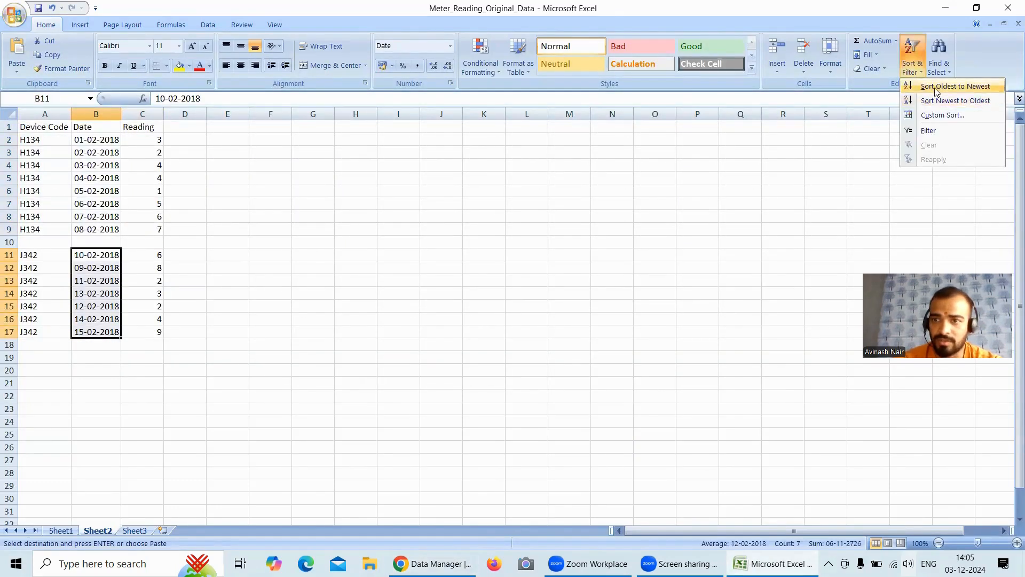
{"action": "left_click", "coordinate": [936, 88]}
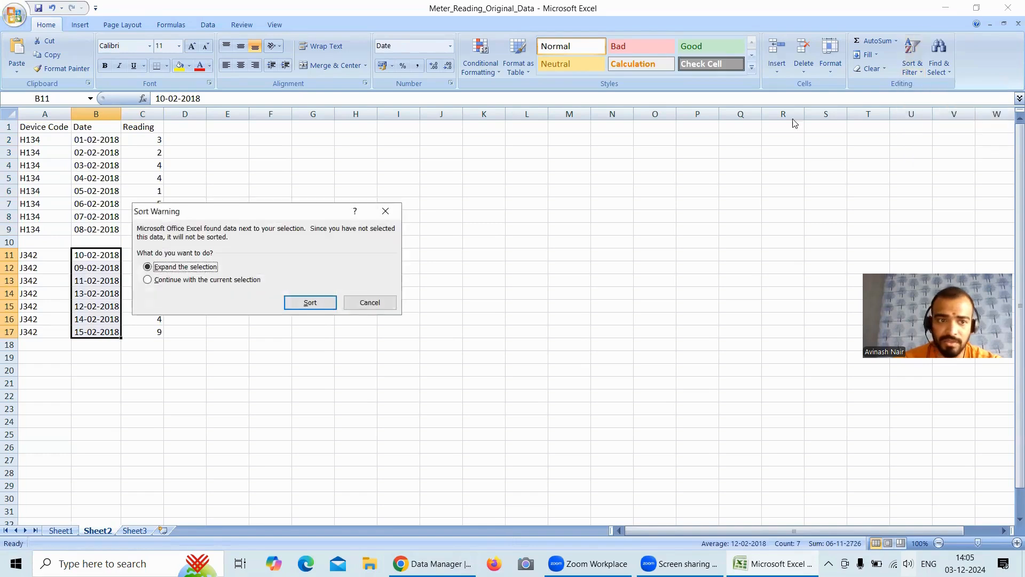
{"action": "left_click", "coordinate": [306, 300]}
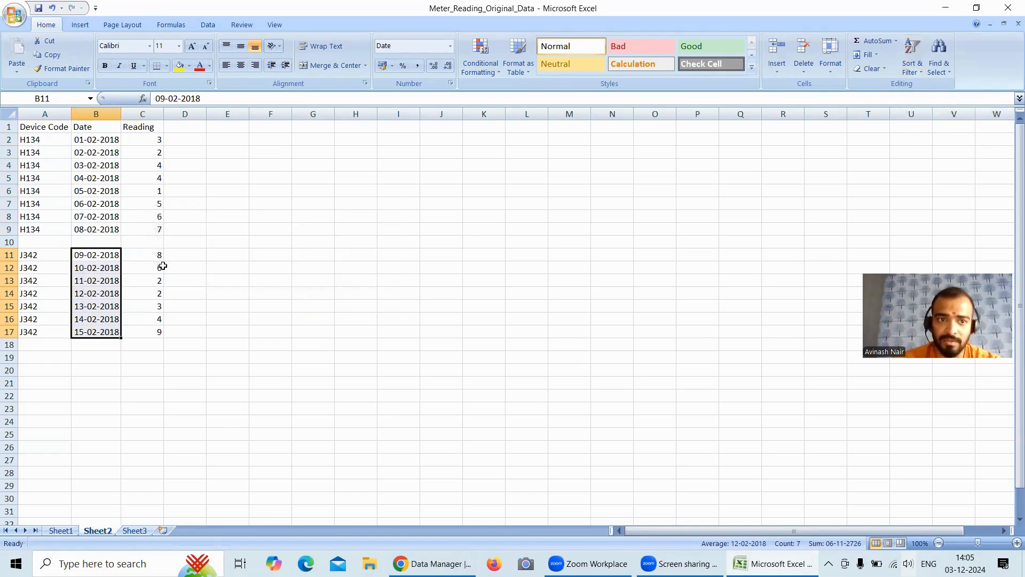
Add a Start_Date column in D1, fill D2:D9 with the first H134 date, 01-02-2018, and auto-fit the column
{"action": "left_click", "coordinate": [185, 128]}
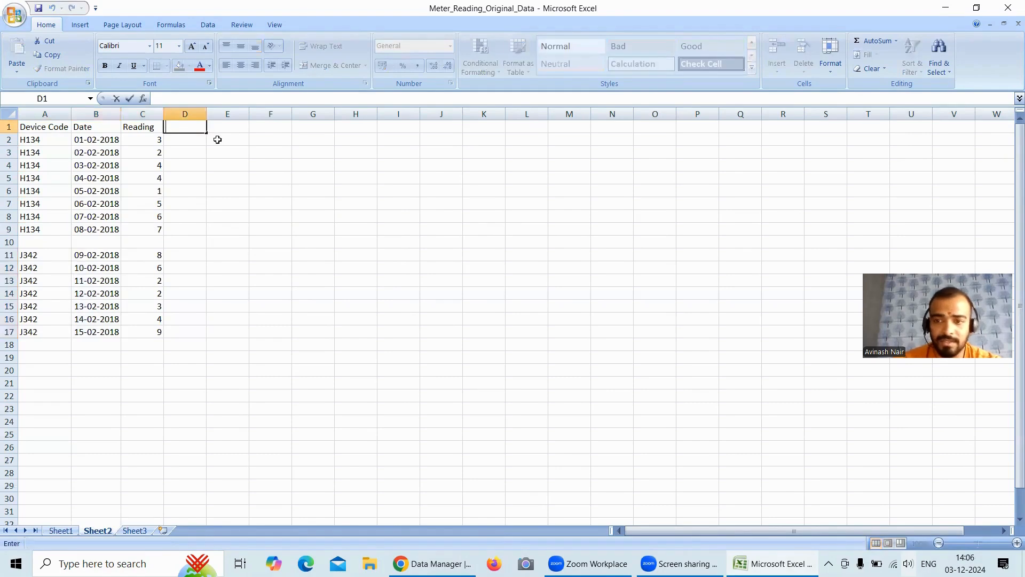
{"action": "type", "text": "Start_Date"}
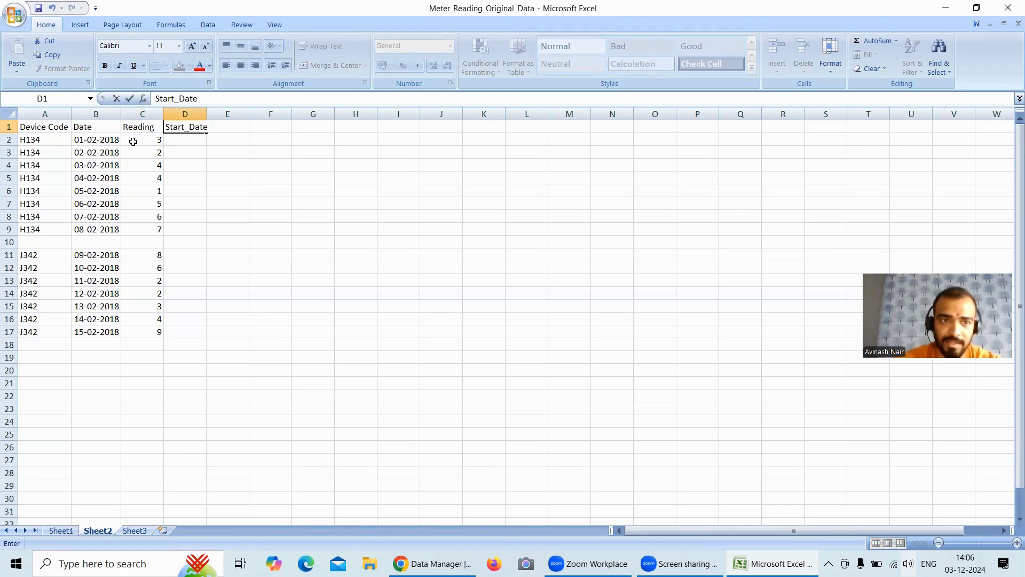
{"action": "left_click", "coordinate": [113, 137]}
{"action": "key", "text": "ctrl+c"}
{"action": "left_click", "coordinate": [185, 138]}
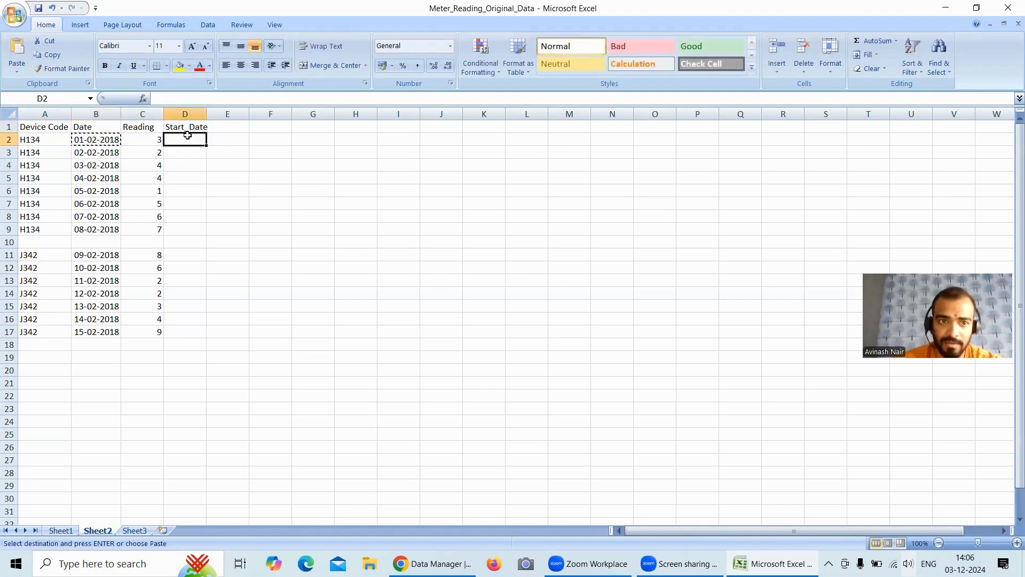
{"action": "key", "text": "ctrl+v"}
{"action": "left_click", "coordinate": [191, 156]}
{"action": "key", "text": "ctrl+v"}
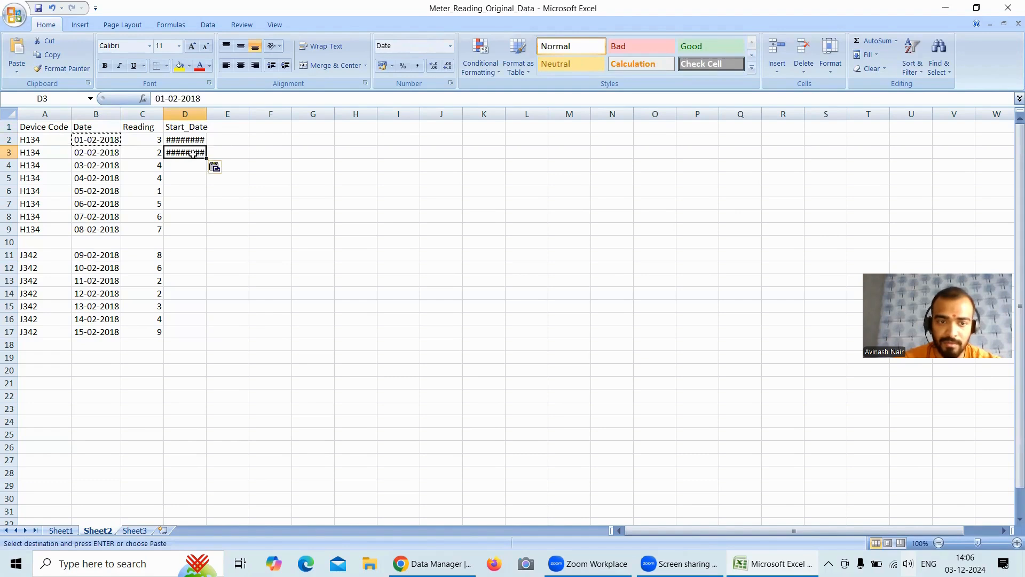
{"action": "double_click", "coordinate": [207, 114]}
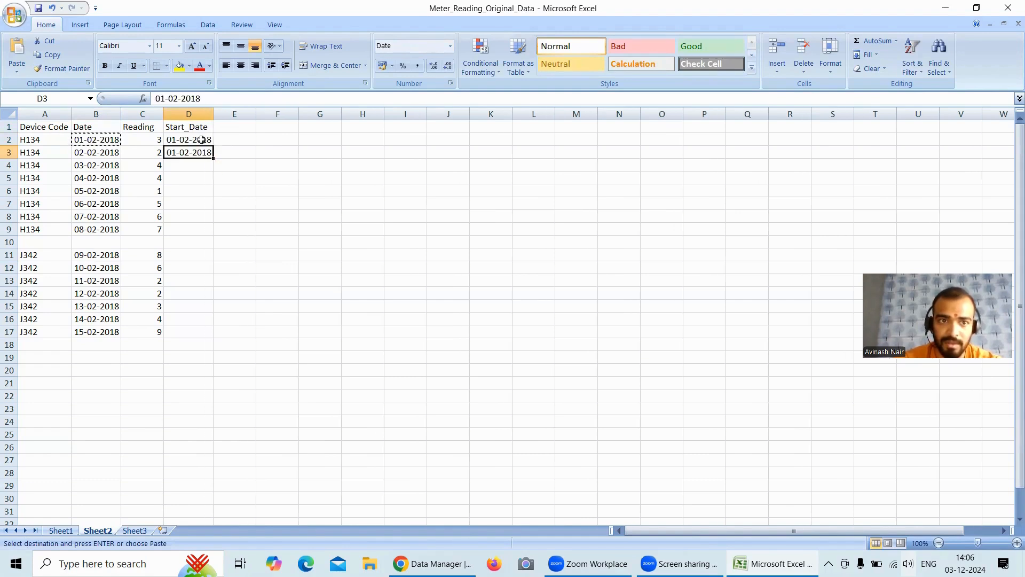
{"action": "left_click_drag", "start_coordinate": [197, 140], "coordinate": [212, 234]}
Fill Start_Date for the J342 rows, D11:D17, with that device's first date, 09-02-2018
{"action": "left_click", "coordinate": [107, 256]}
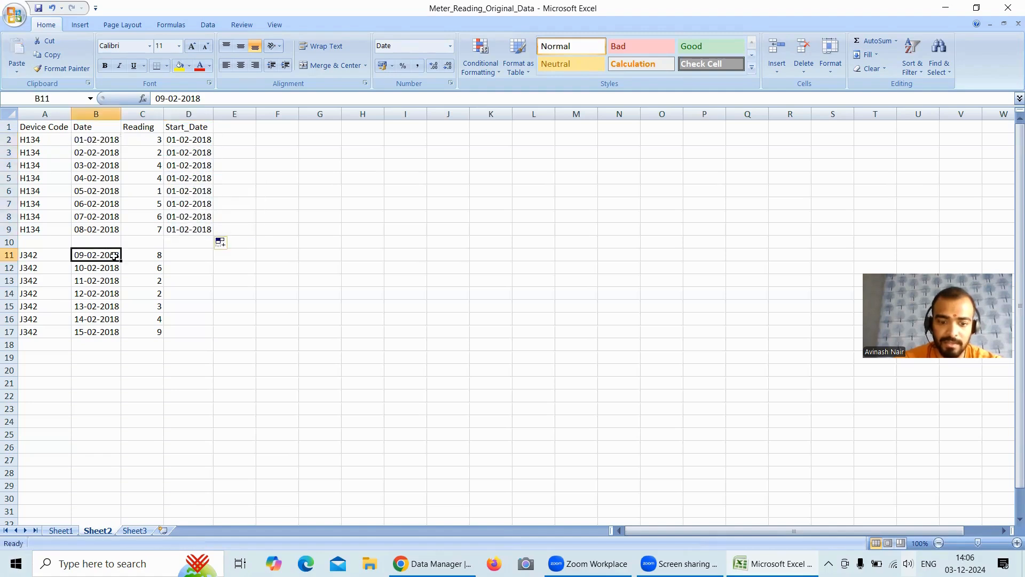
{"action": "key", "text": "ctrl+c"}
{"action": "left_click", "coordinate": [181, 259]}
{"action": "key", "text": "ctrl+v"}
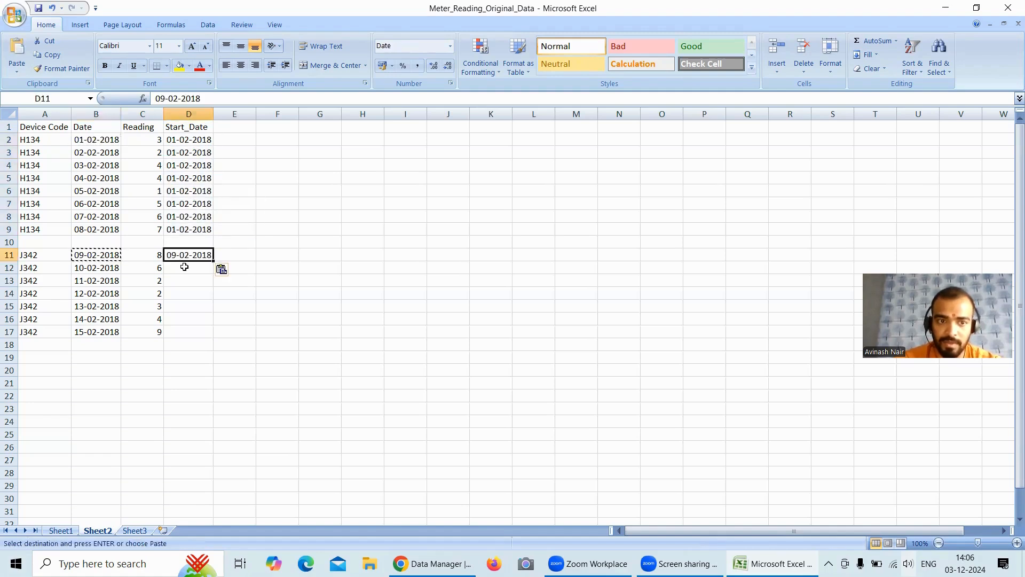
{"action": "left_click", "coordinate": [184, 267]}
{"action": "key", "text": "ctrl+v"}
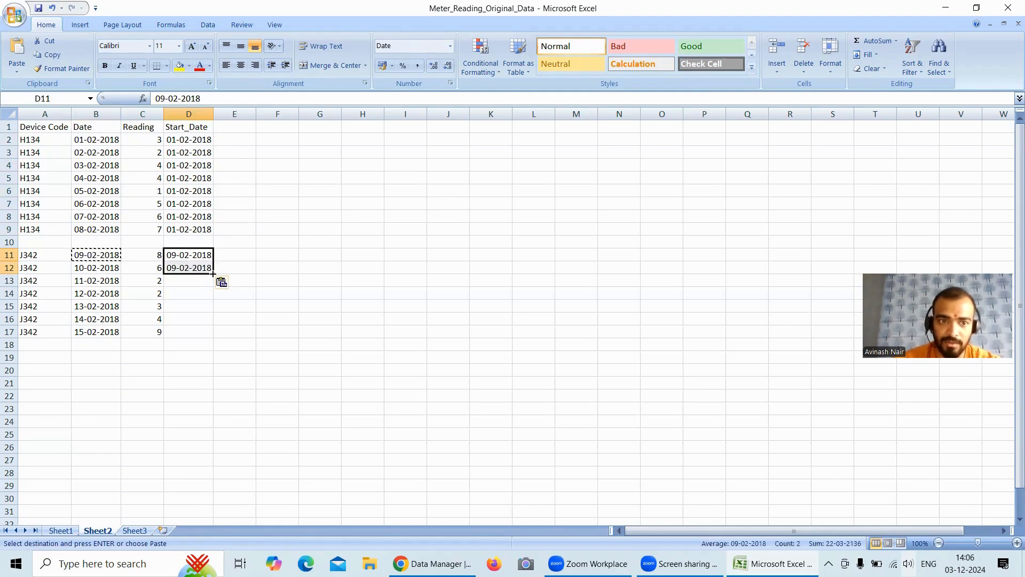
{"action": "left_click_drag", "start_coordinate": [214, 273], "coordinate": [214, 335]}
Copy the Count_Of_Readings SAQL expression from the Free Session 8 dataflow into cell L10 of Sheet2 in Excel
{"action": "left_click", "coordinate": [434, 563]}
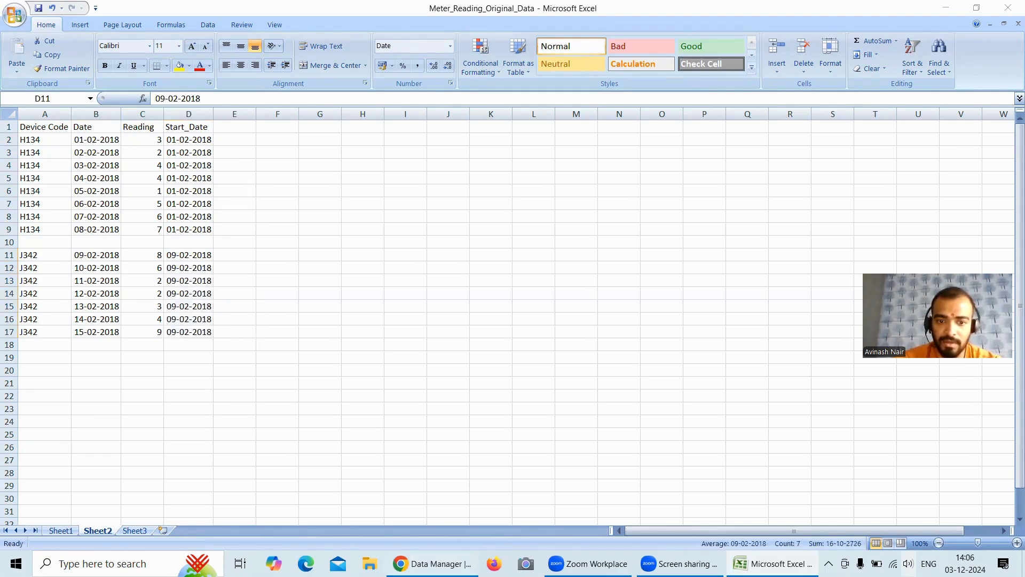
{"action": "scroll", "coordinate": [544, 401], "scroll_direction": "up", "scroll_amount": 10}
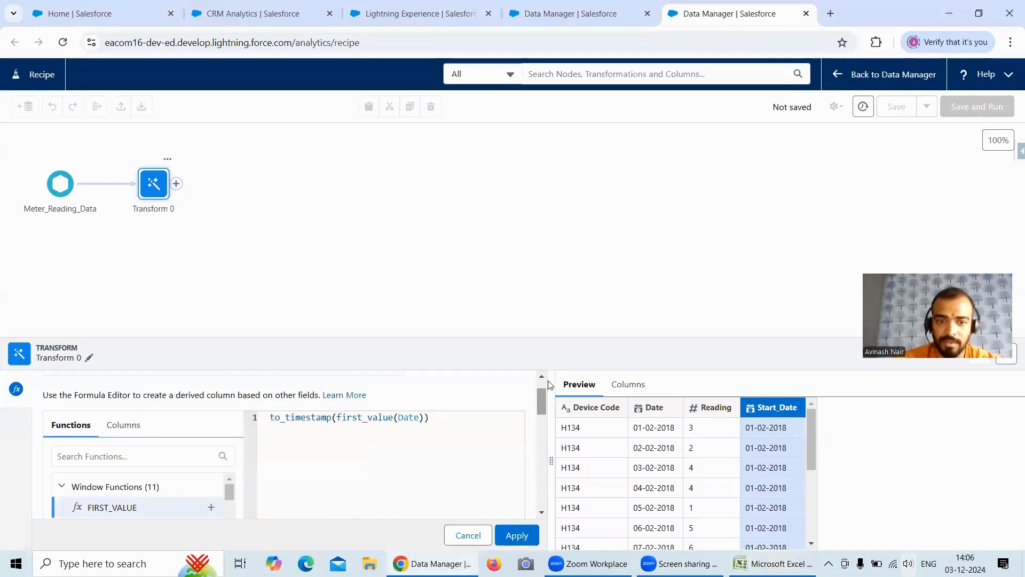
{"action": "left_click", "coordinate": [612, 19]}
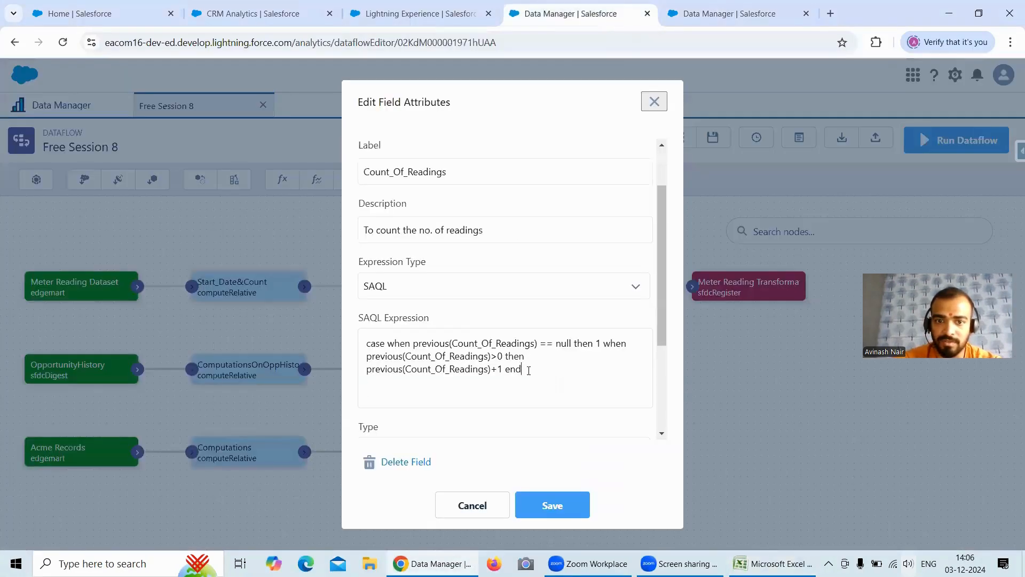
{"action": "left_click_drag", "start_coordinate": [529, 370], "coordinate": [367, 340]}
{"action": "key", "text": "ctrl+c"}
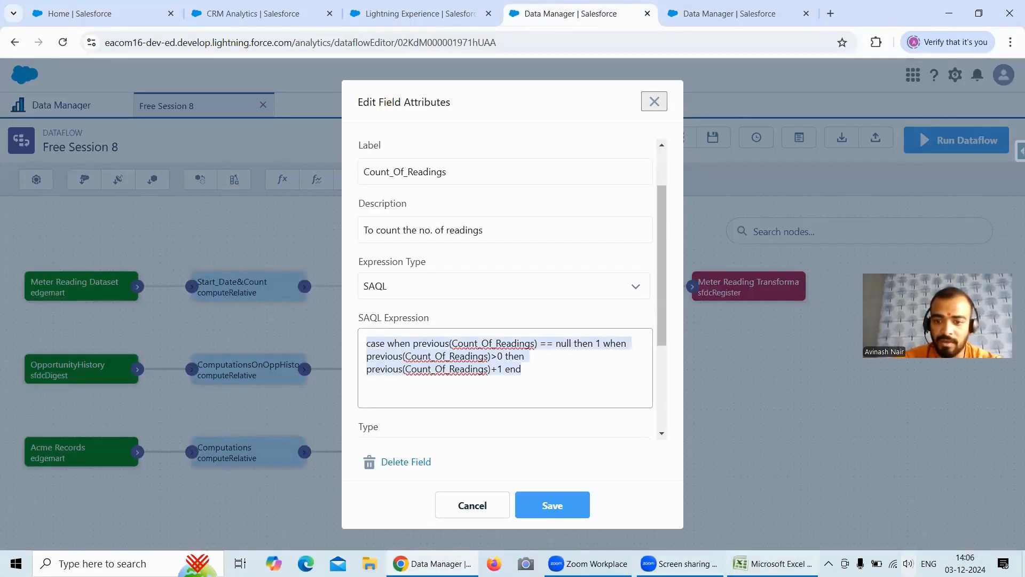
{"action": "left_click", "coordinate": [775, 563]}
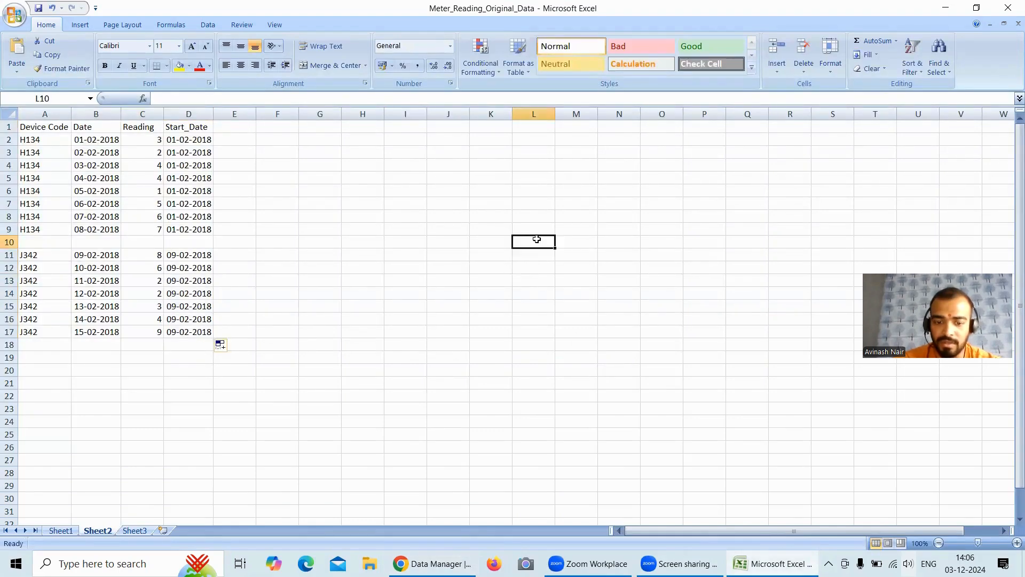
{"action": "key", "text": "ctrl+v"}
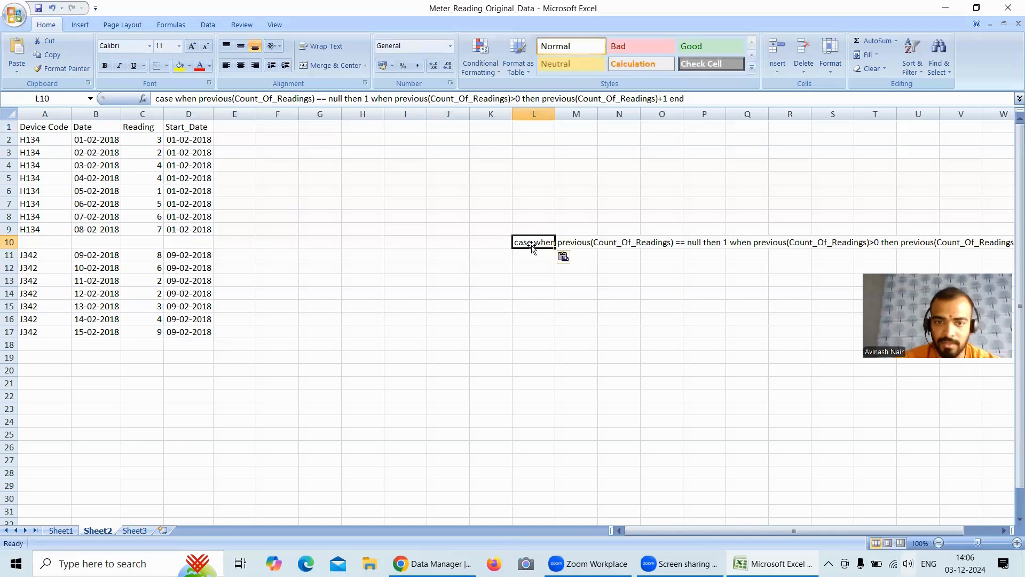
Widen column L and wrap the text of the SAQL expression in L10
{"action": "left_click_drag", "start_coordinate": [560, 118], "coordinate": [581, 117]}
{"action": "left_click_drag", "start_coordinate": [592, 128], "coordinate": [777, 150]}
{"action": "left_click", "coordinate": [562, 133]}
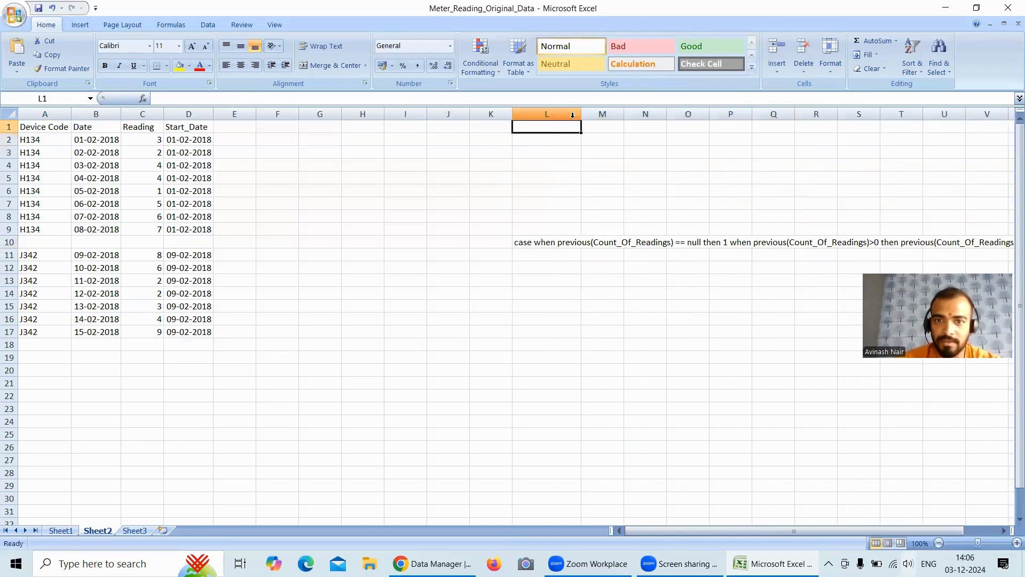
{"action": "left_click_drag", "start_coordinate": [581, 113], "coordinate": [770, 114]}
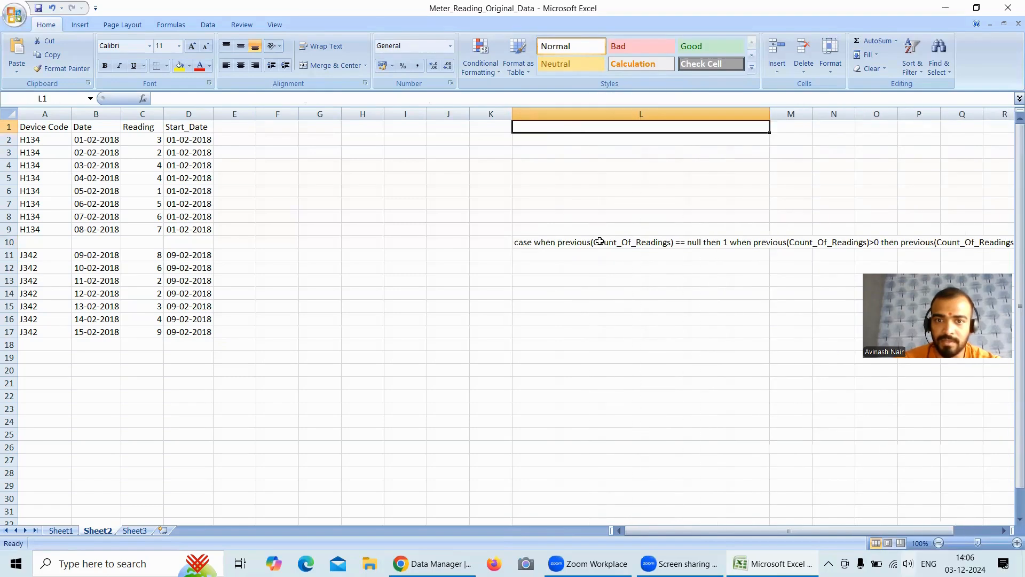
{"action": "left_click", "coordinate": [592, 241]}
{"action": "left_click", "coordinate": [324, 47]}
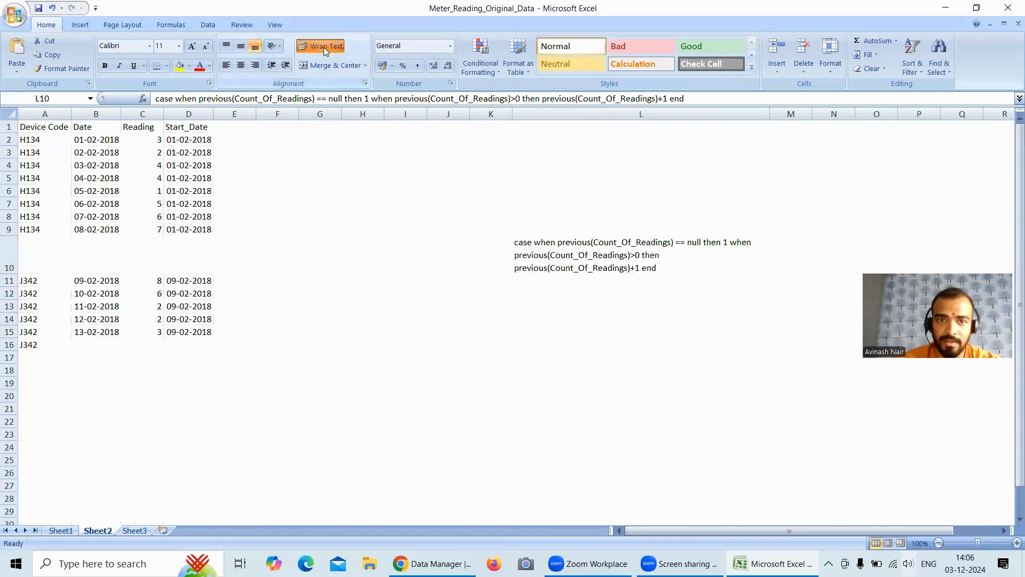
{"action": "left_click", "coordinate": [325, 50]}
{"action": "left_click", "coordinate": [323, 47]}
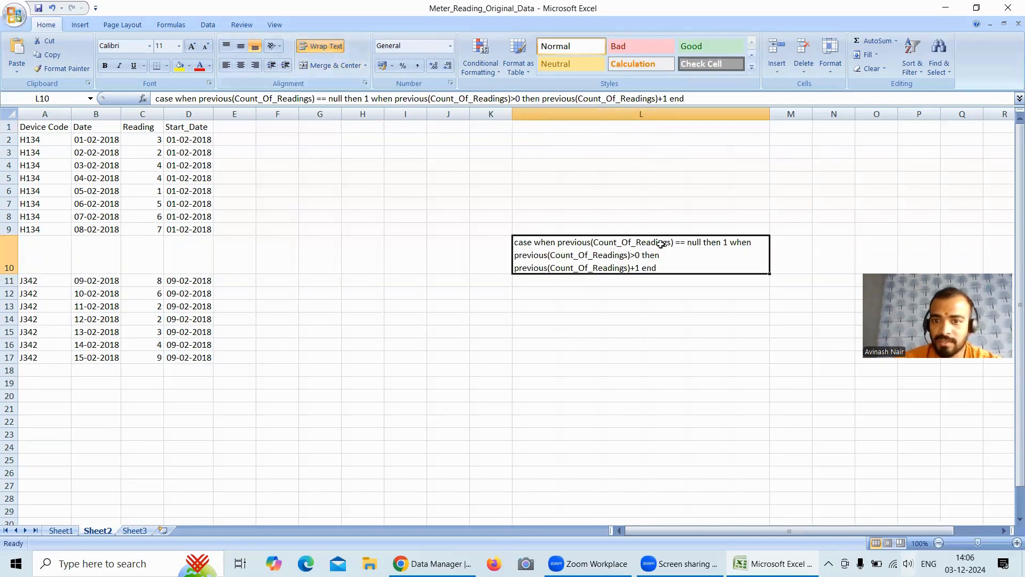
Add the header Count_of_Readings in cell E1 and auto-fit column E
{"action": "left_click", "coordinate": [236, 126]}
{"action": "type", "text": "Count"}
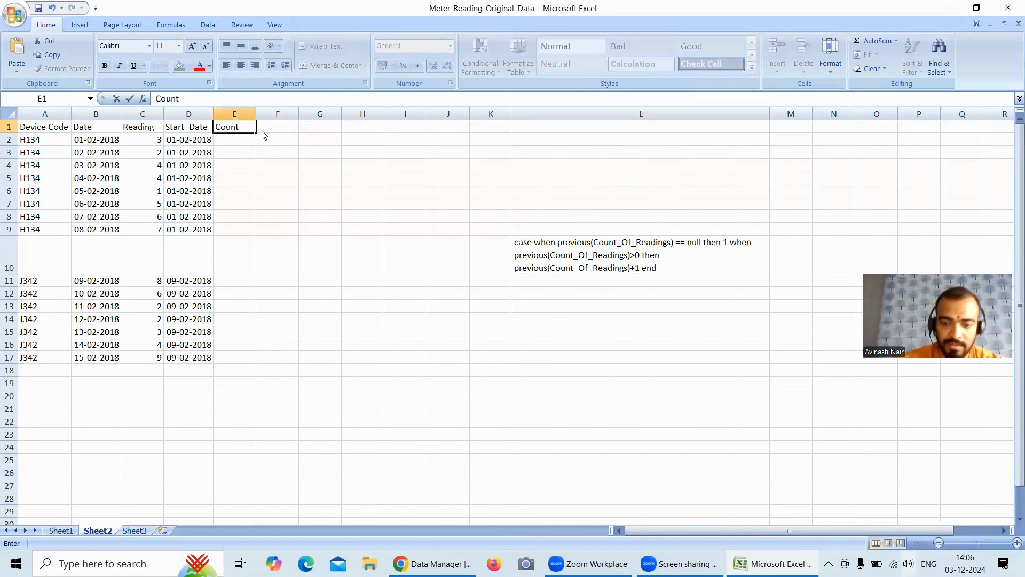
{"action": "type", "text": "_of_"}
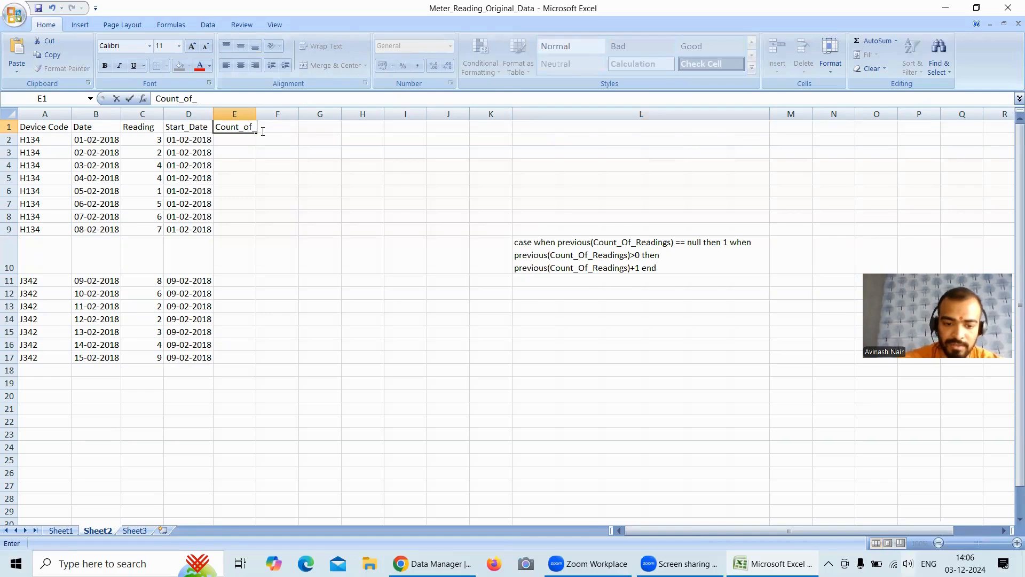
{"action": "type", "text": "Readings"}
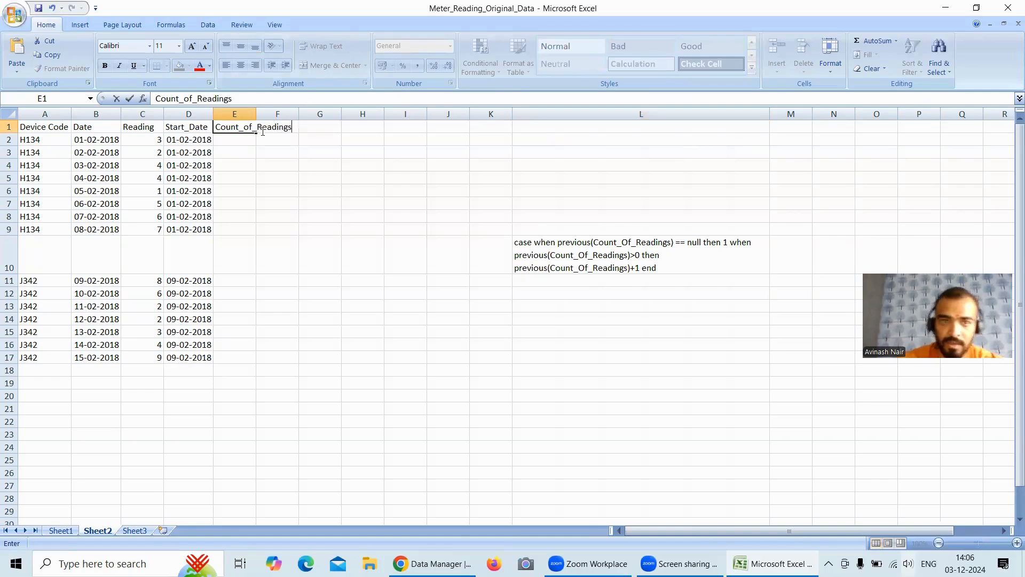
{"action": "left_click", "coordinate": [261, 167]}
{"action": "double_click", "coordinate": [257, 114]}
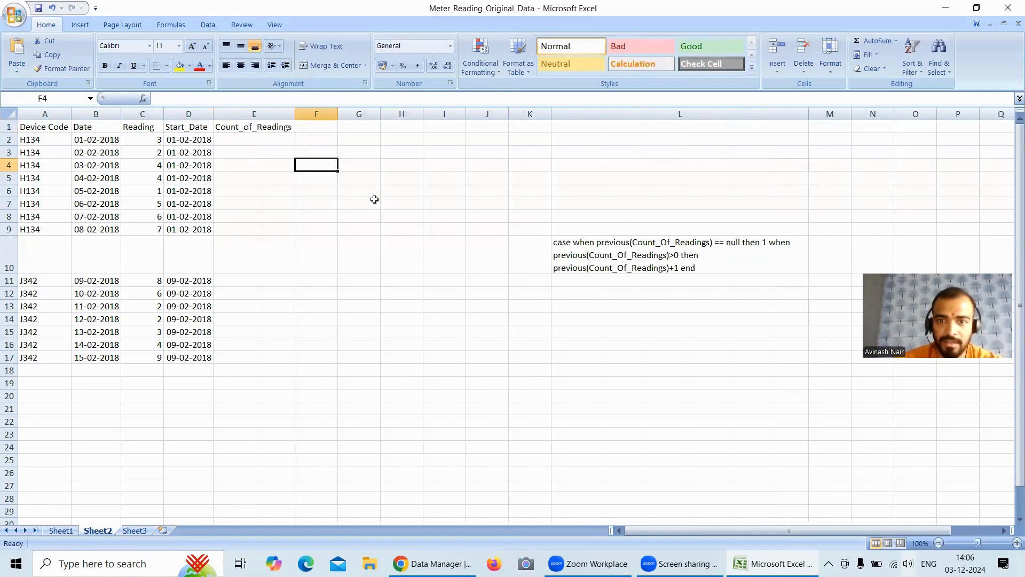
Enter the running counts 1, 2 and 3 for the first three H134 rows in E2:E4
{"action": "left_click", "coordinate": [259, 142]}
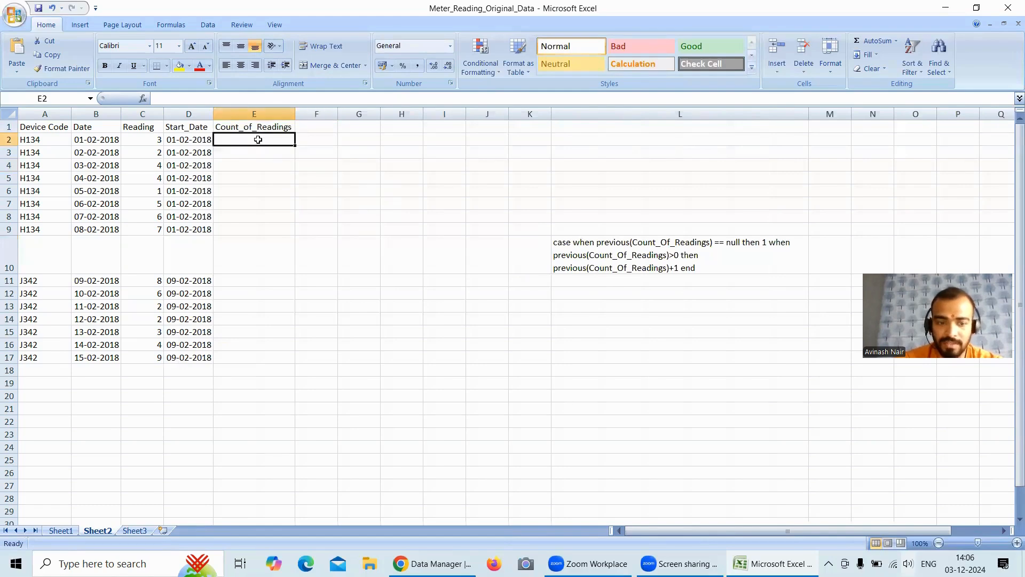
{"action": "type", "text": "1"}
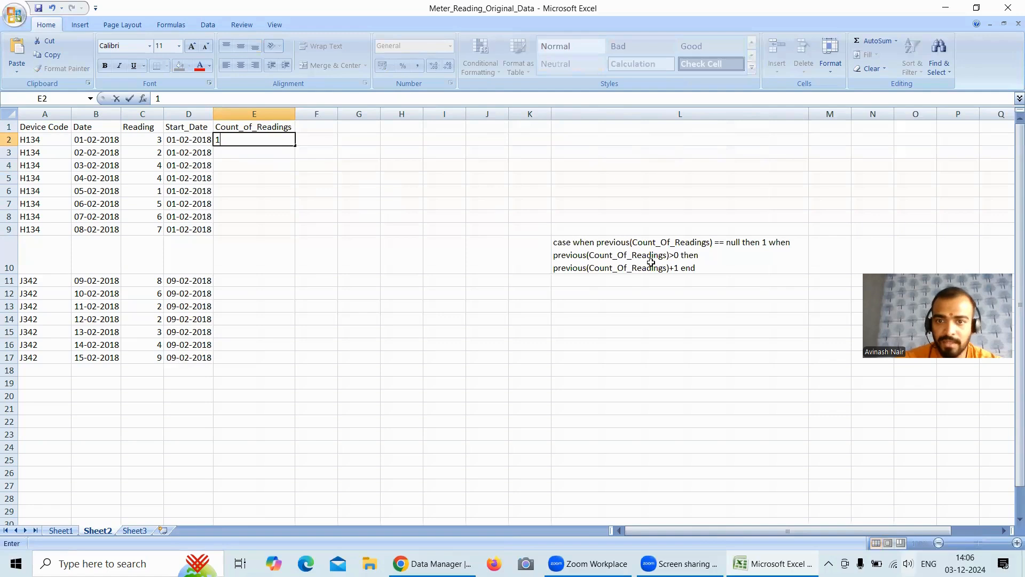
{"action": "left_click", "coordinate": [260, 156]}
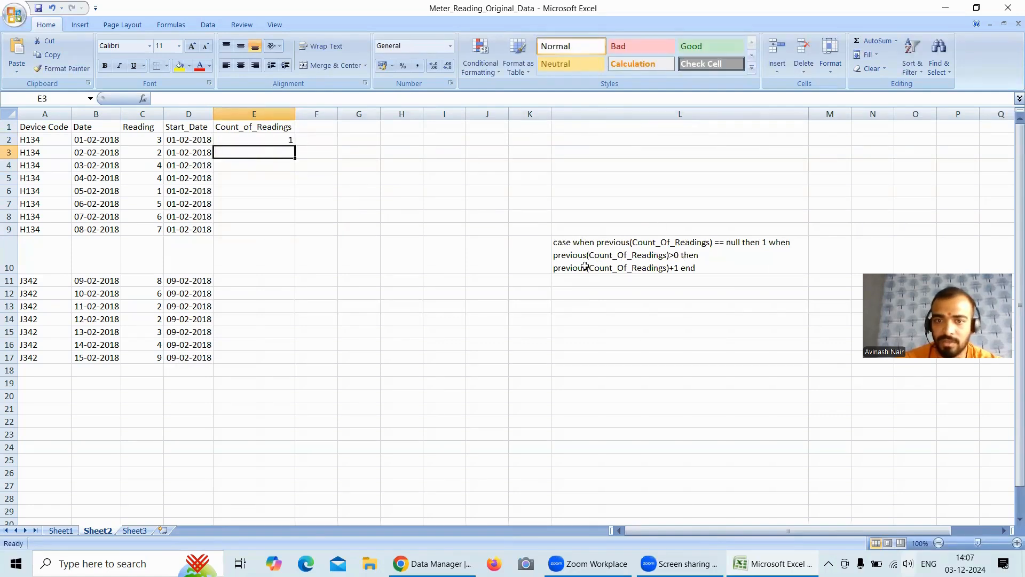
{"action": "type", "text": "2"}
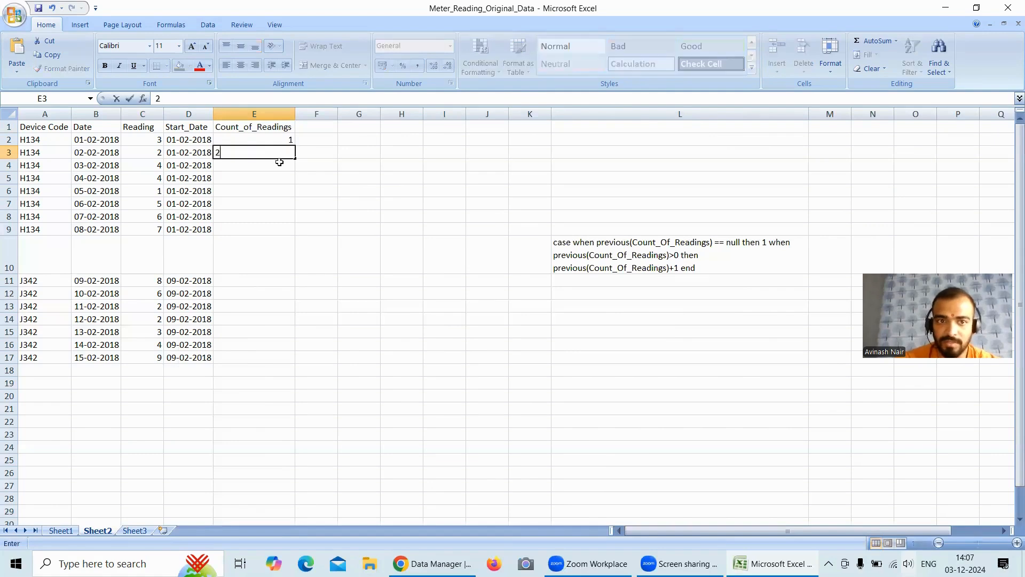
{"action": "left_click", "coordinate": [278, 166]}
{"action": "type", "text": "3"}
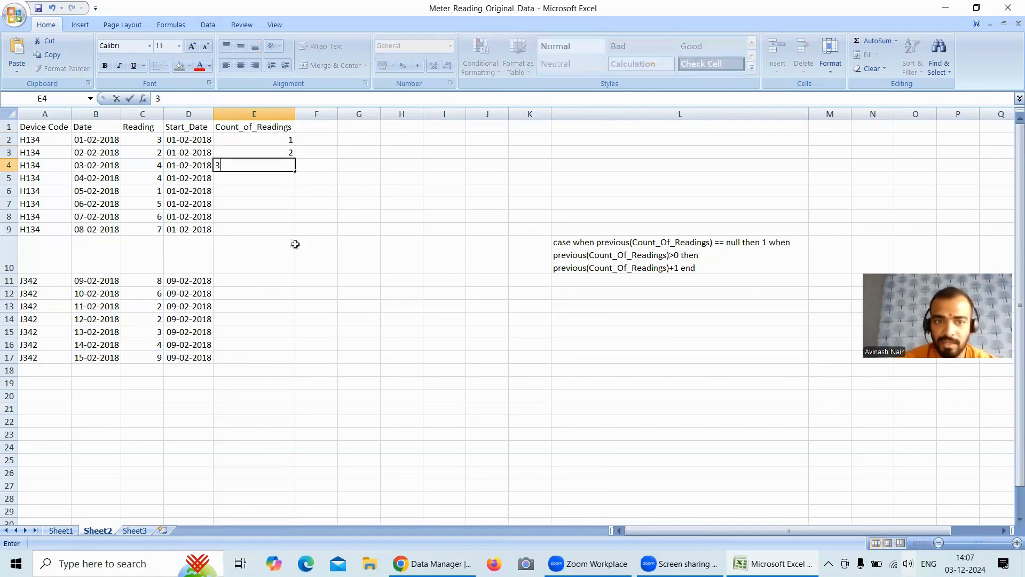
Restart the count for J342 by entering 1, 2 and 3 in E11:E13
{"action": "left_click", "coordinate": [272, 281]}
{"action": "type", "text": "1"}
{"action": "left_click", "coordinate": [275, 293]}
{"action": "type", "text": "2"}
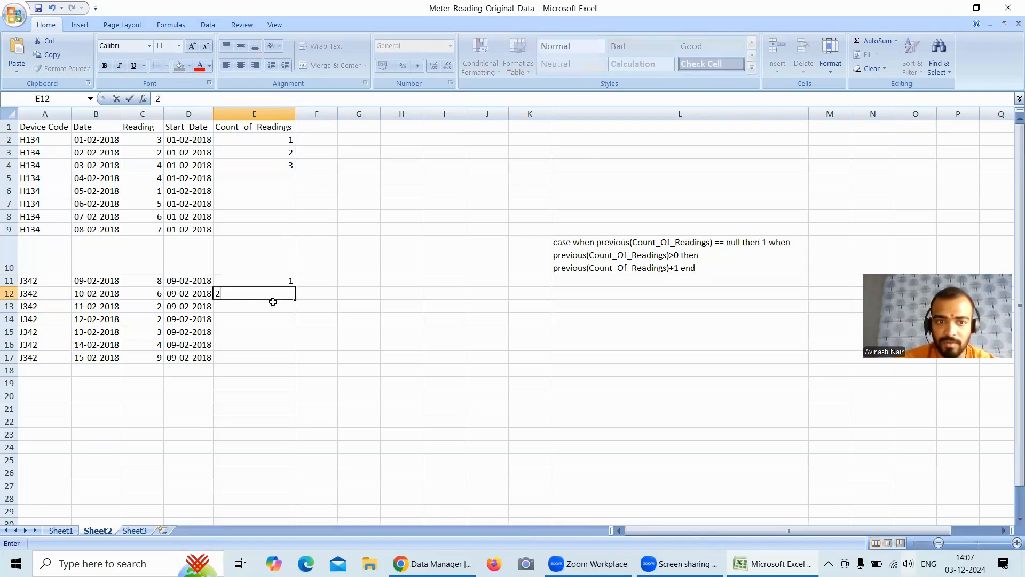
{"action": "left_click", "coordinate": [274, 306]}
{"action": "type", "text": "3"}
{"action": "key", "text": "Return"}
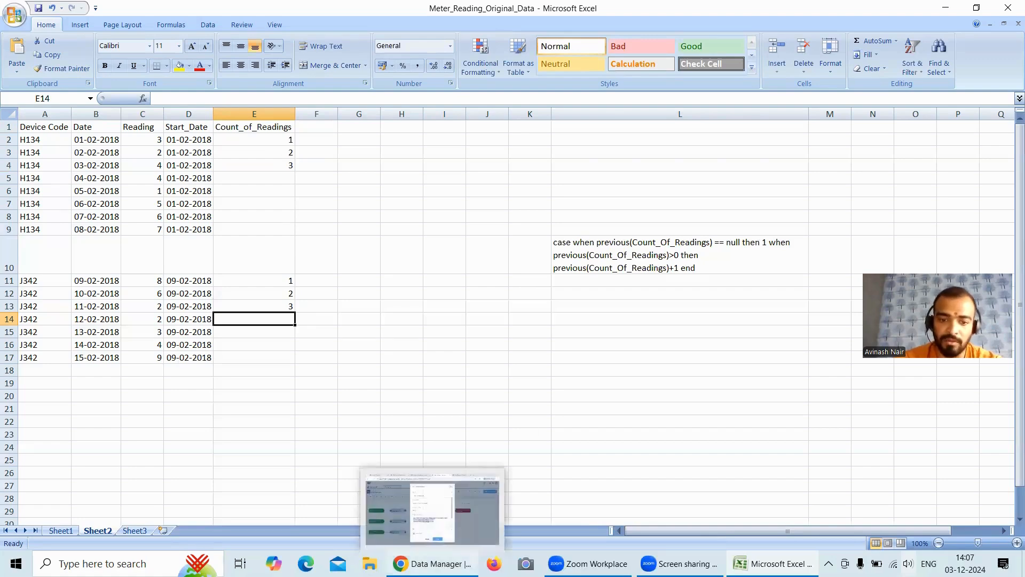
Switch from Excel to the recipe in Data Manager and apply the Start_Date formula in Transform 0
{"action": "left_click", "coordinate": [456, 564]}
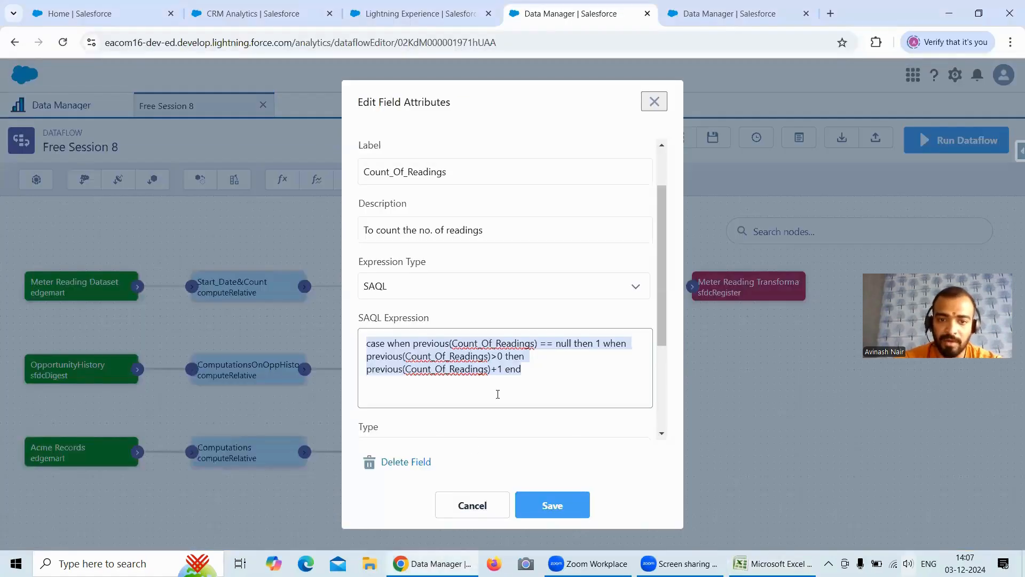
{"action": "left_click", "coordinate": [719, 20]}
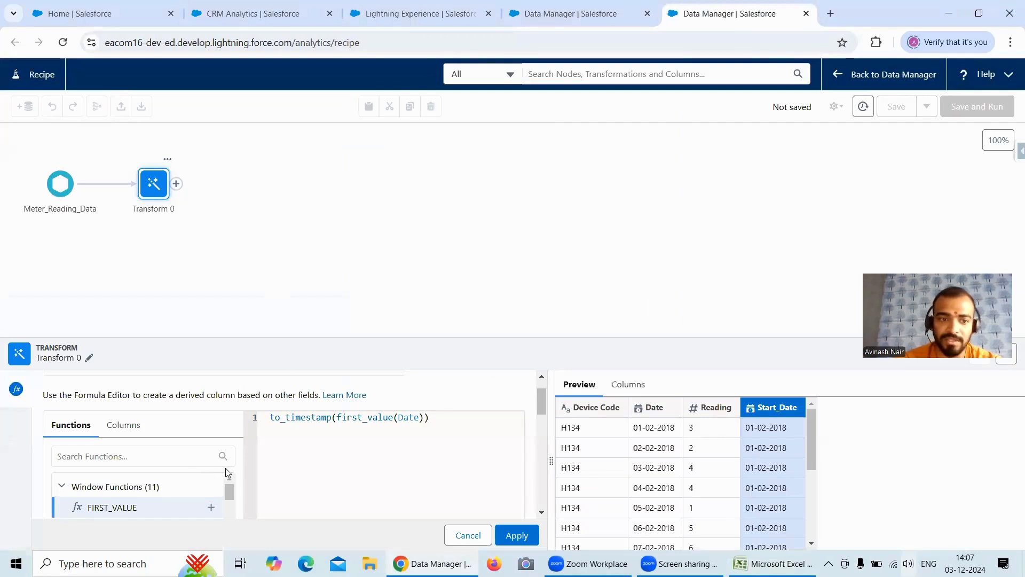
{"action": "left_click", "coordinate": [514, 535]}
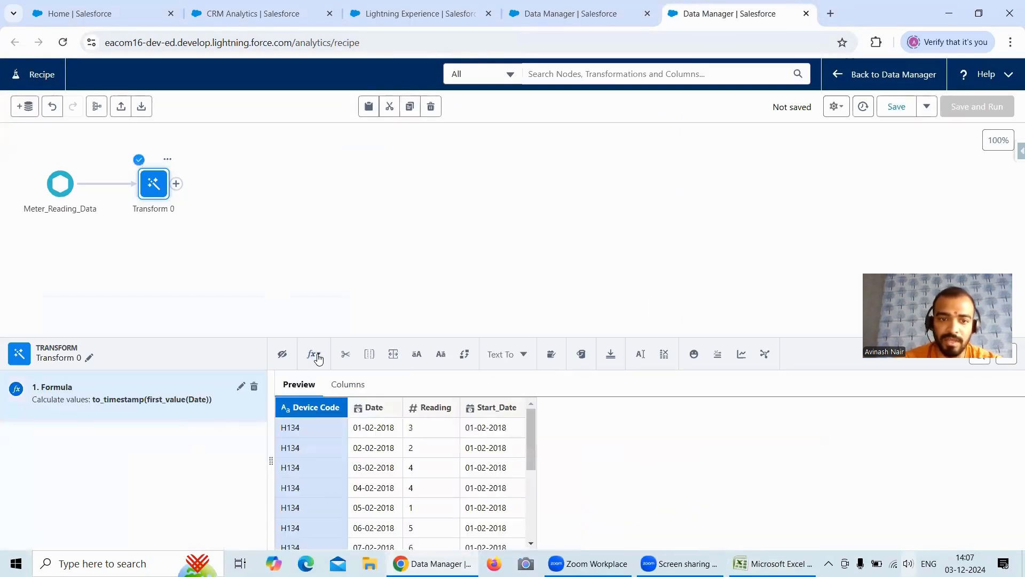
{"action": "left_click", "coordinate": [315, 354]}
{"action": "left_click", "coordinate": [338, 433]}
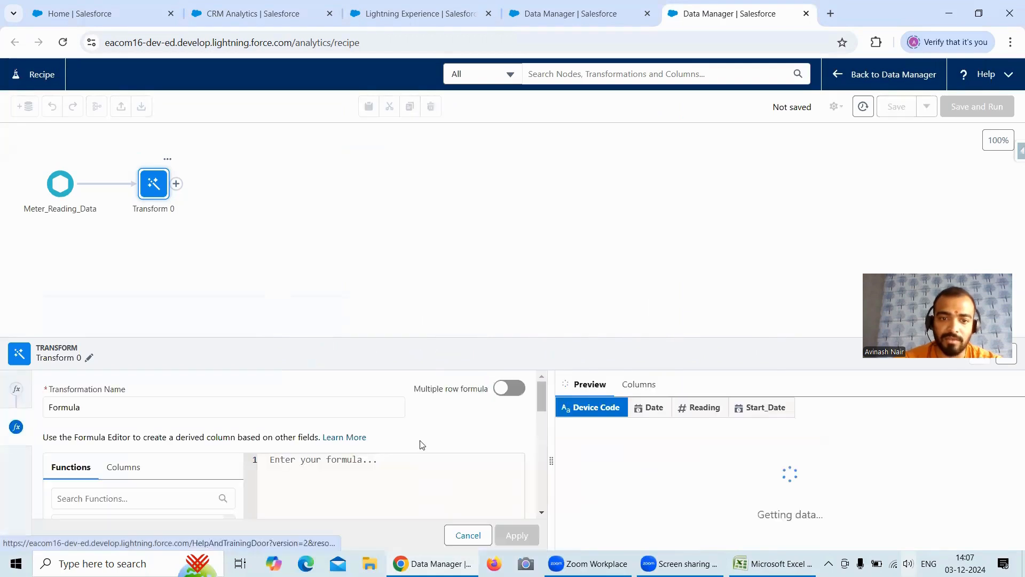
{"action": "scroll", "coordinate": [539, 395], "scroll_direction": "down", "scroll_amount": 2}
{"action": "left_click", "coordinate": [330, 393]}
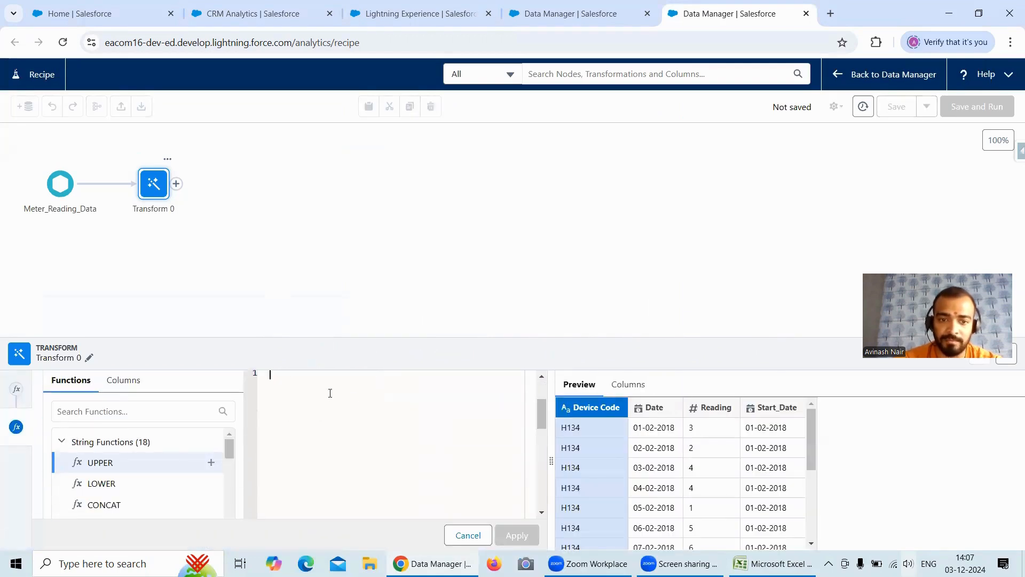
{"action": "left_click", "coordinate": [137, 412]}
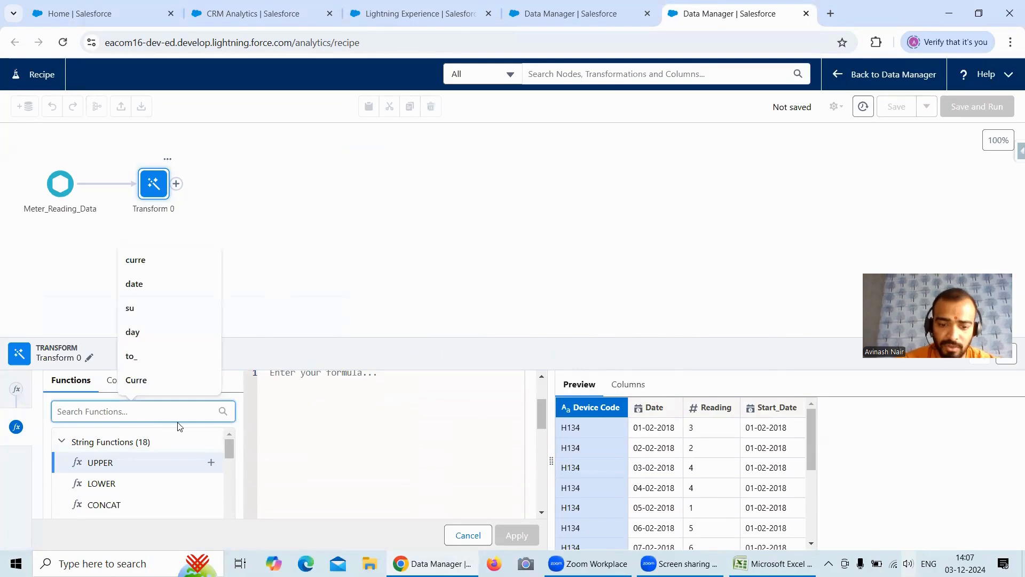
{"action": "type", "text": "row"}
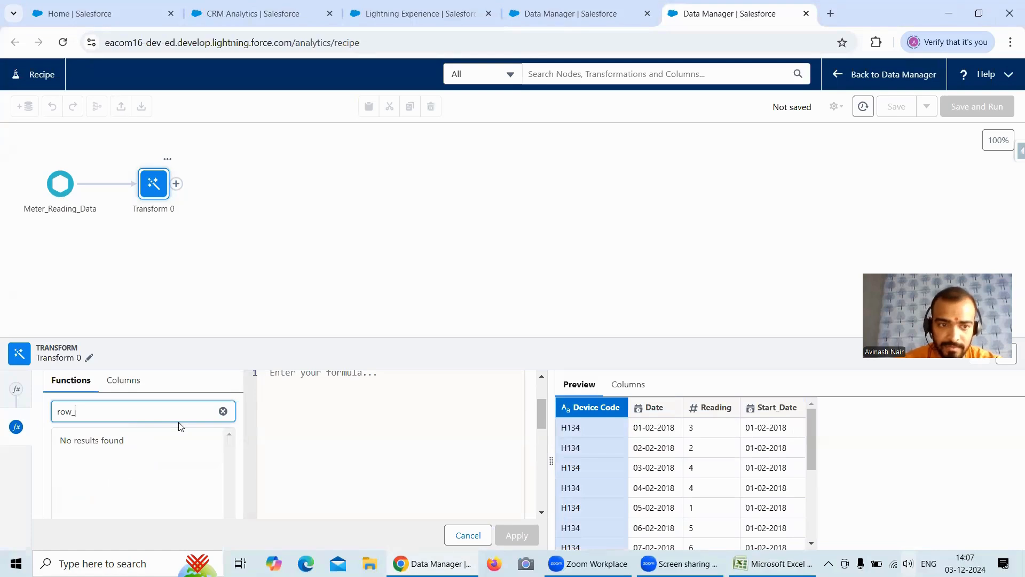
{"action": "type", "text": "_"}
{"action": "key", "text": "BackSpace"}
{"action": "key", "text": "BackSpace"}
{"action": "key", "text": "BackSpace"}
{"action": "key", "text": "BackSpace"}
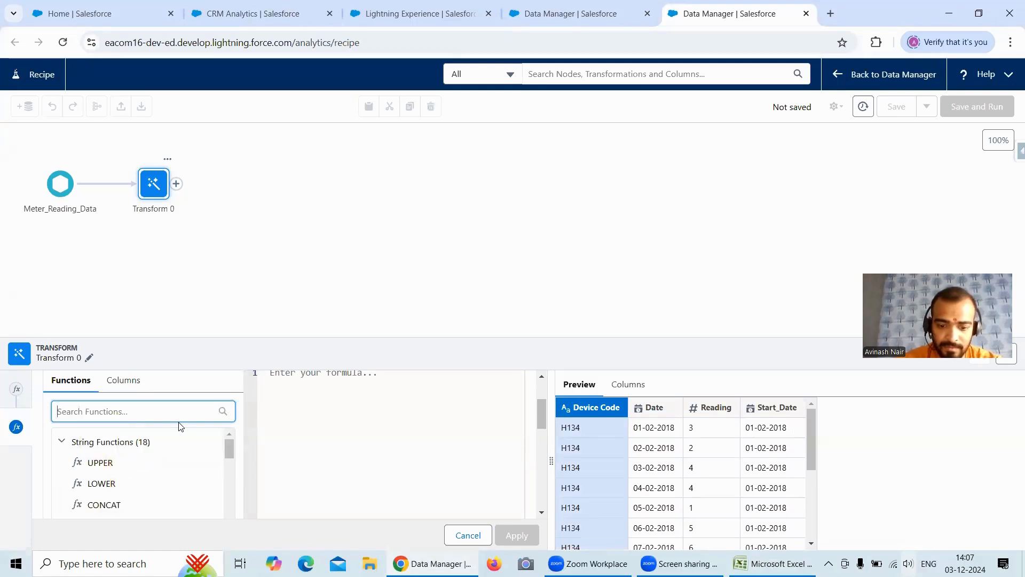
{"action": "type", "text": "num"}
{"action": "key", "text": "BackSpace"}
{"action": "key", "text": "BackSpace"}
{"action": "key", "text": "BackSpace"}
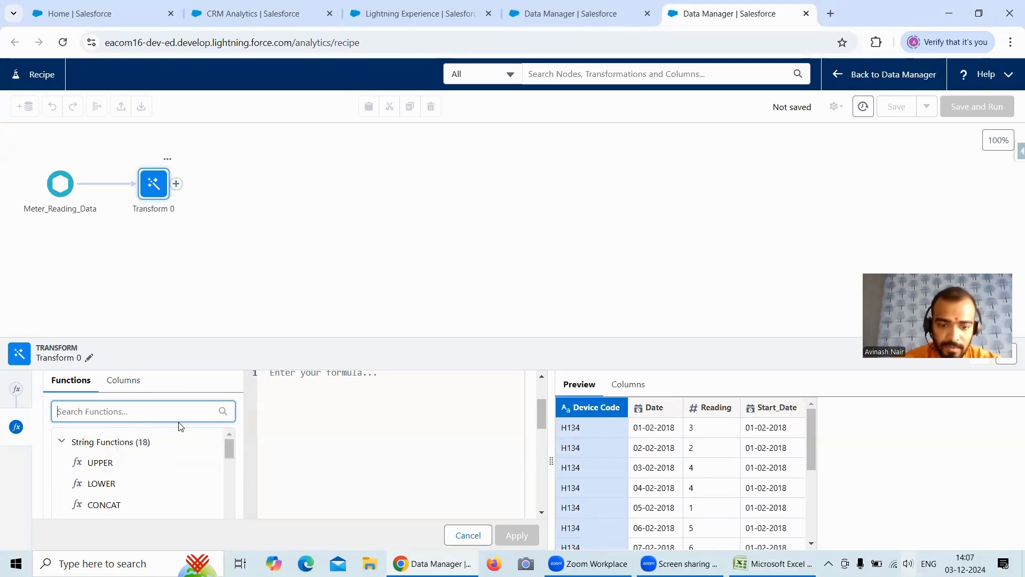
{"action": "type", "text": "row"}
{"action": "key", "text": "BackSpace"}
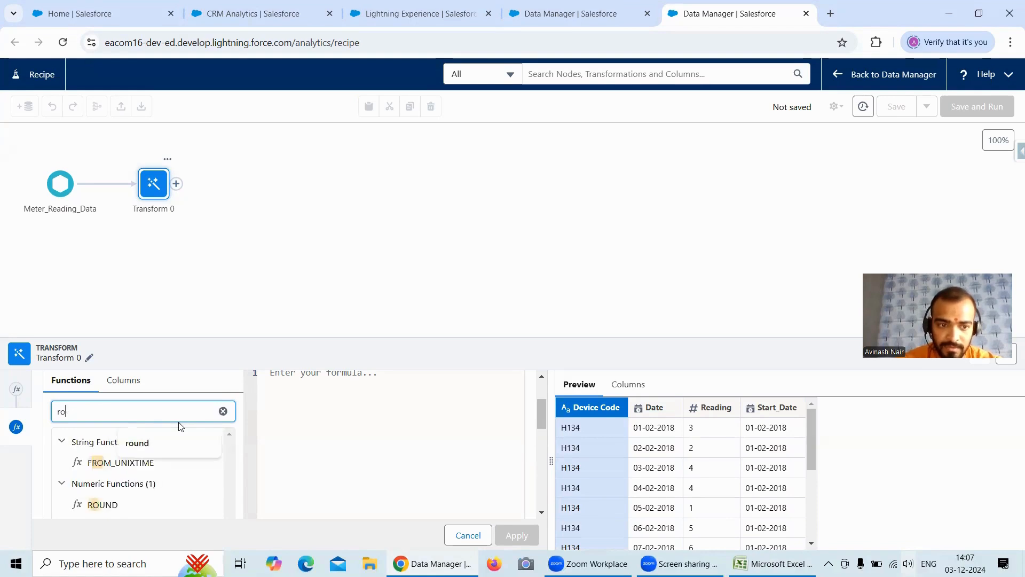
{"action": "key", "text": "BackSpace"}
{"action": "key", "text": "BackSpace"}
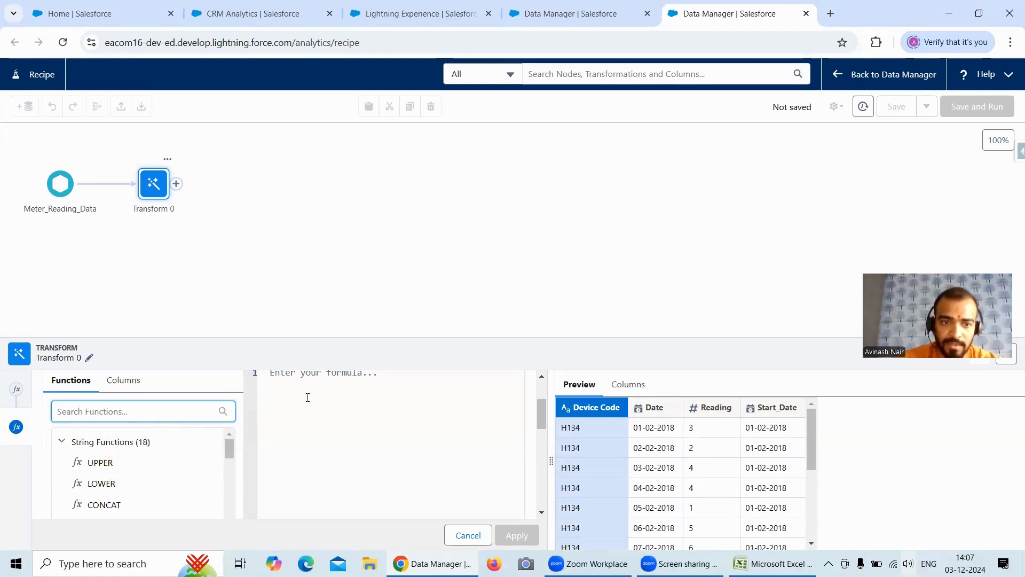
{"action": "left_click", "coordinate": [331, 386]}
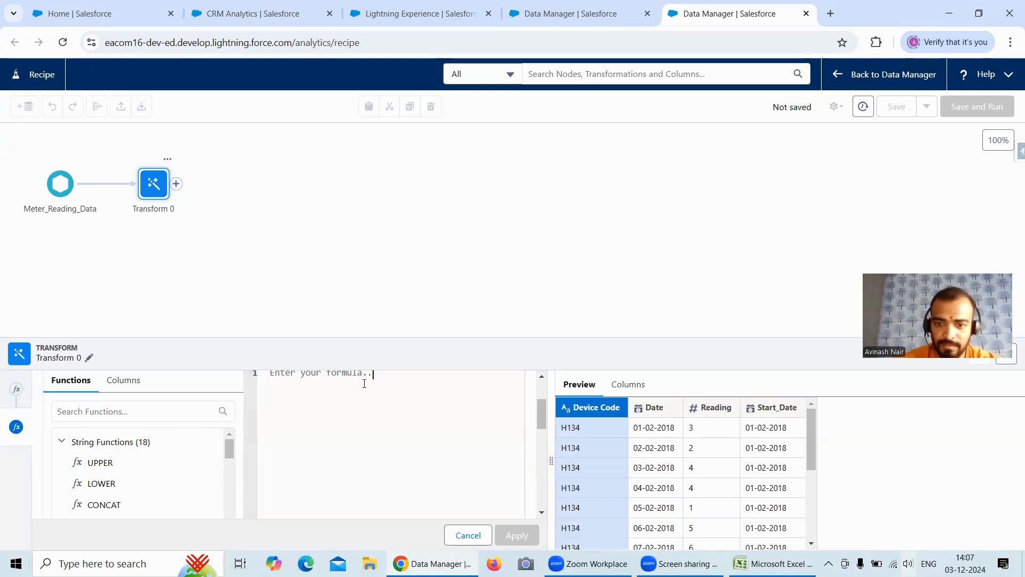
{"action": "key", "text": "BackSpace"}
{"action": "key", "text": "BackSpace"}
{"action": "key", "text": "BackSpace"}
{"action": "key", "text": "BackSpace"}
{"action": "key", "text": "BackSpace"}
{"action": "key", "text": "BackSpace"}
{"action": "key", "text": "BackSpace"}
{"action": "key", "text": "BackSpace"}
{"action": "key", "text": "BackSpace"}
{"action": "key", "text": "BackSpace"}
{"action": "key", "text": "BackSpace"}
{"action": "key", "text": "BackSpace"}
{"action": "key", "text": "BackSpace"}
{"action": "key", "text": "BackSpace"}
{"action": "key", "text": "BackSpace"}
{"action": "key", "text": "BackSpace"}
{"action": "key", "text": "BackSpace"}
{"action": "key", "text": "BackSpace"}
{"action": "key", "text": "BackSpace"}
{"action": "key", "text": "BackSpace"}
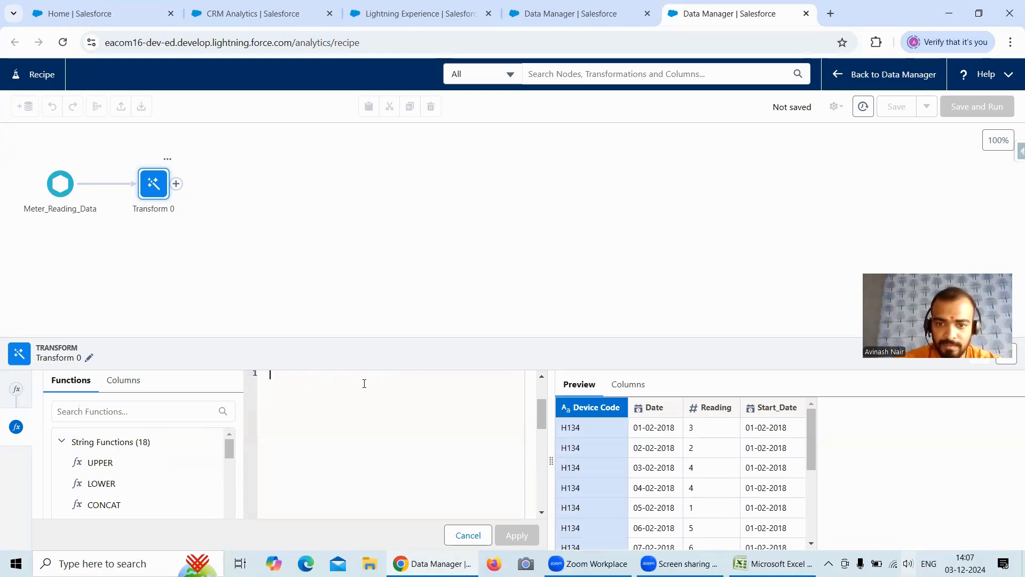
{"action": "type", "text": "row"}
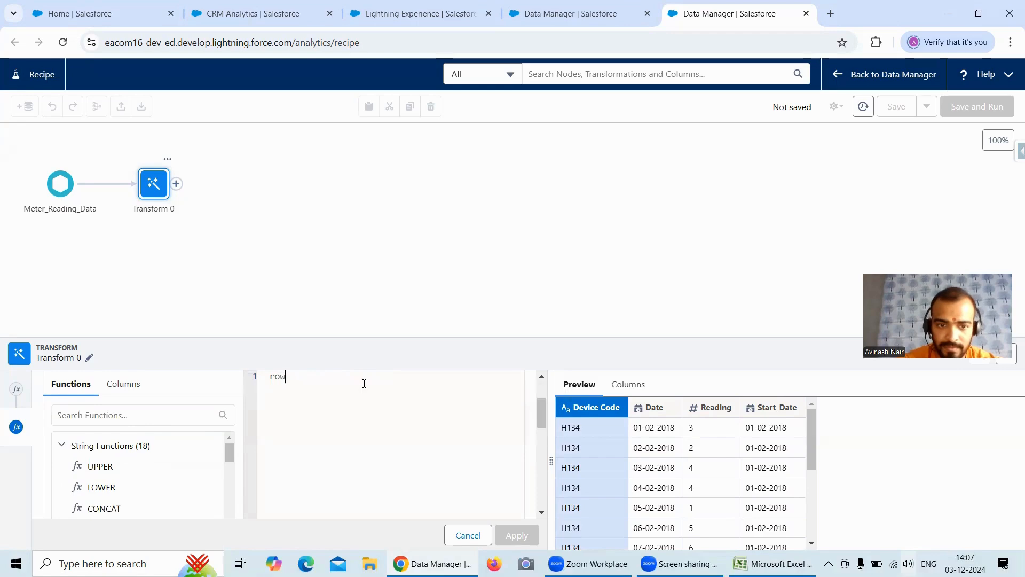
{"action": "key", "text": "BackSpace"}
{"action": "key", "text": "BackSpace"}
{"action": "key", "text": "BackSpace"}
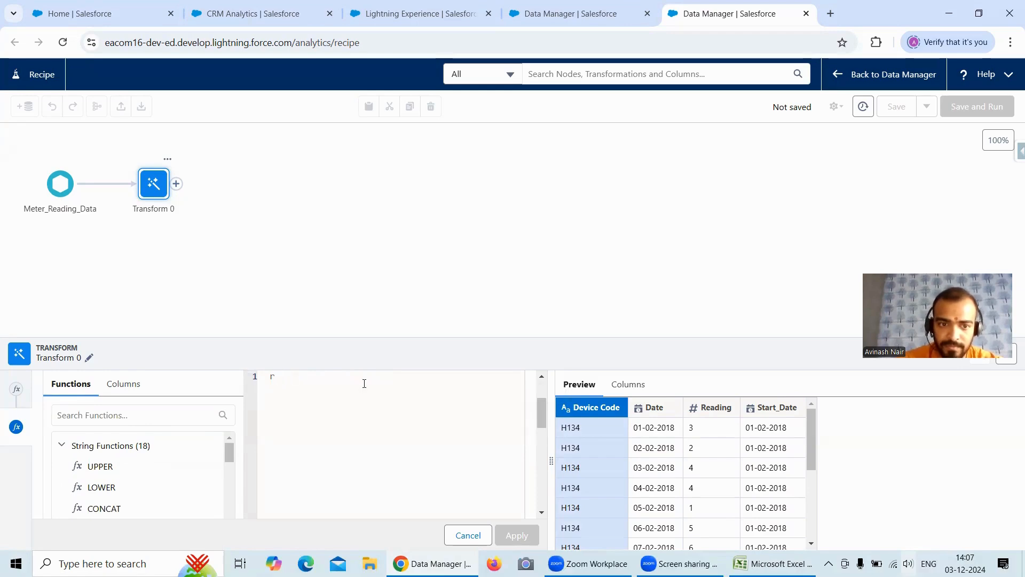
{"action": "left_click", "coordinate": [466, 534]}
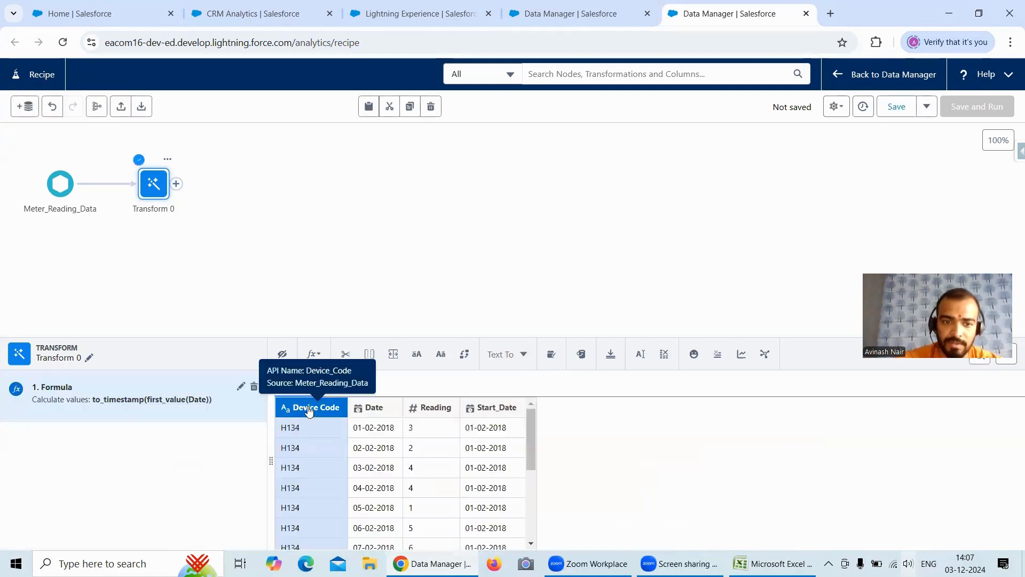
Add a formula transformation on the Start_Date column with the expression row_number()
{"action": "left_click", "coordinate": [498, 409]}
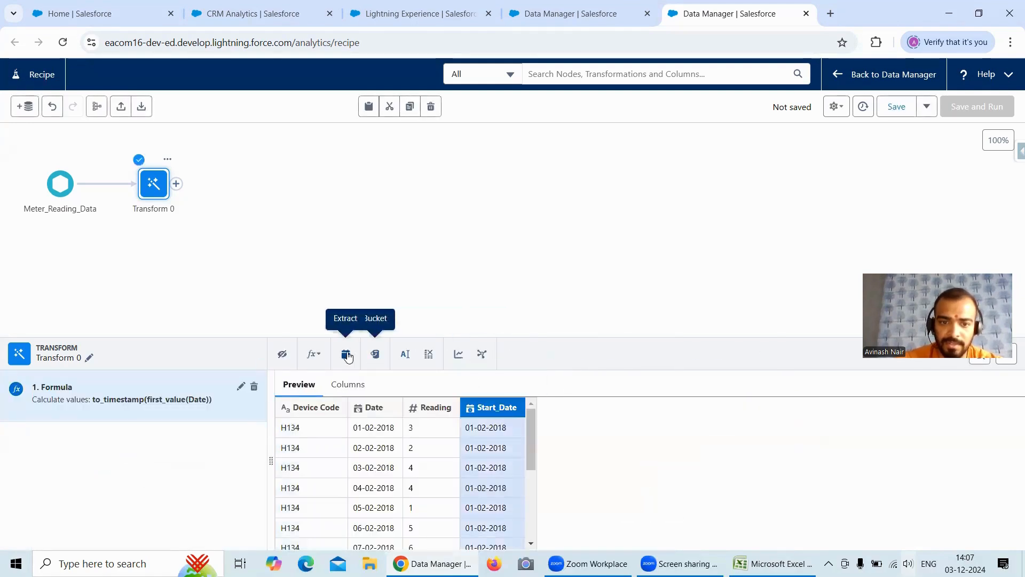
{"action": "left_click", "coordinate": [313, 354]}
{"action": "left_click", "coordinate": [338, 471]}
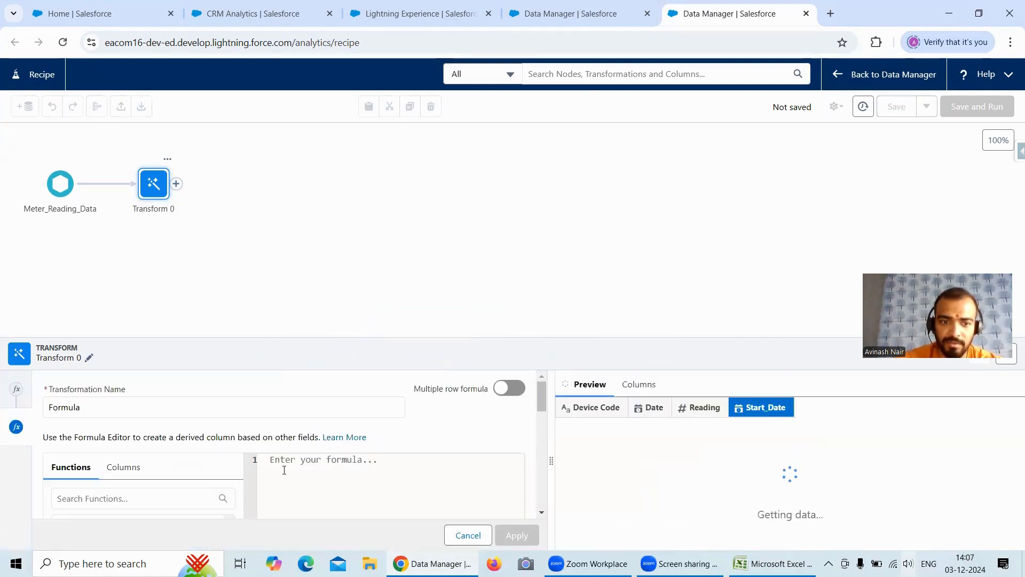
{"action": "type", "text": "row_num"}
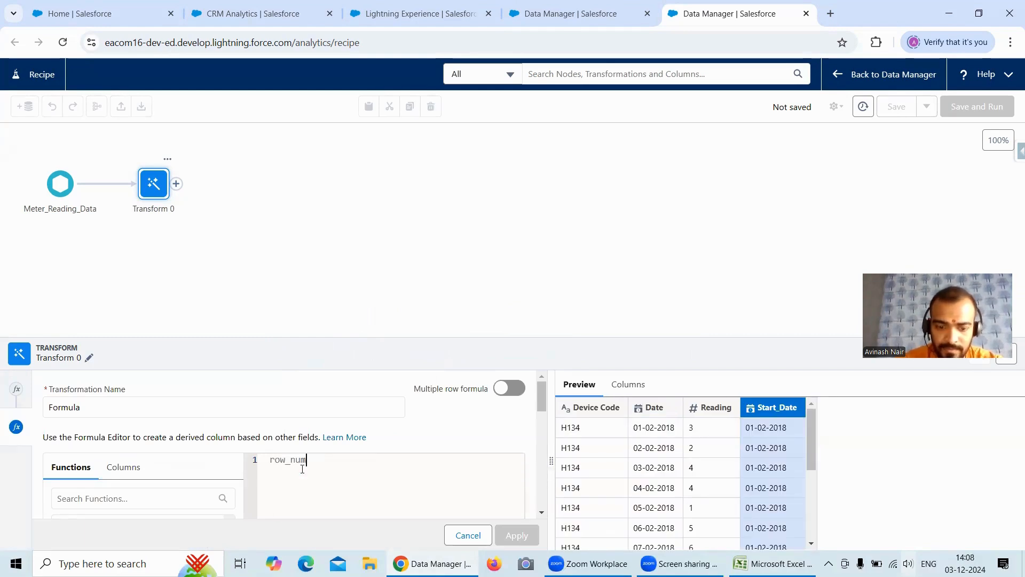
{"action": "type", "text": "()"}
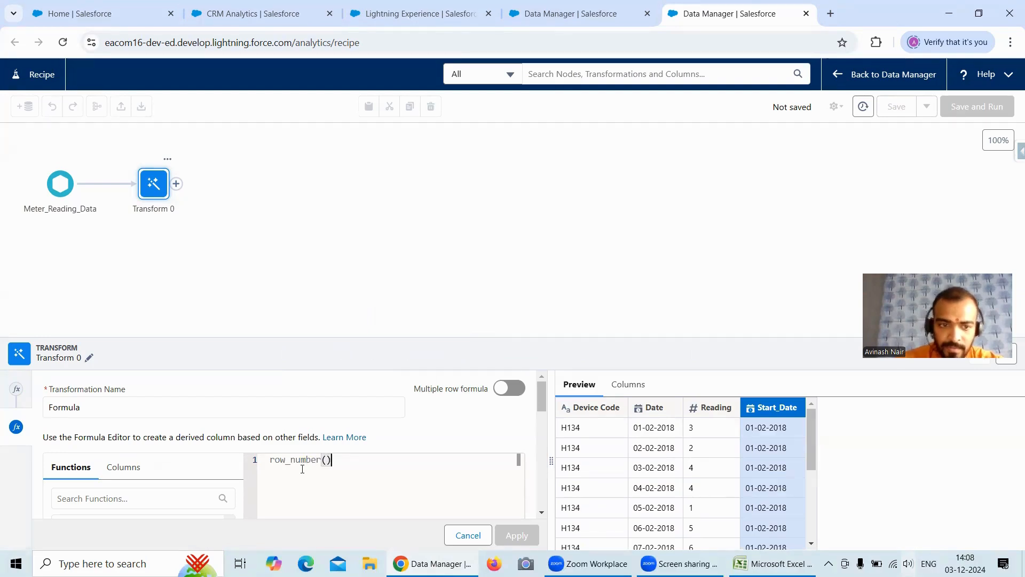
Set the new formula column's label to Count_of_Readings
{"action": "left_click_drag", "start_coordinate": [538, 400], "coordinate": [549, 511]}
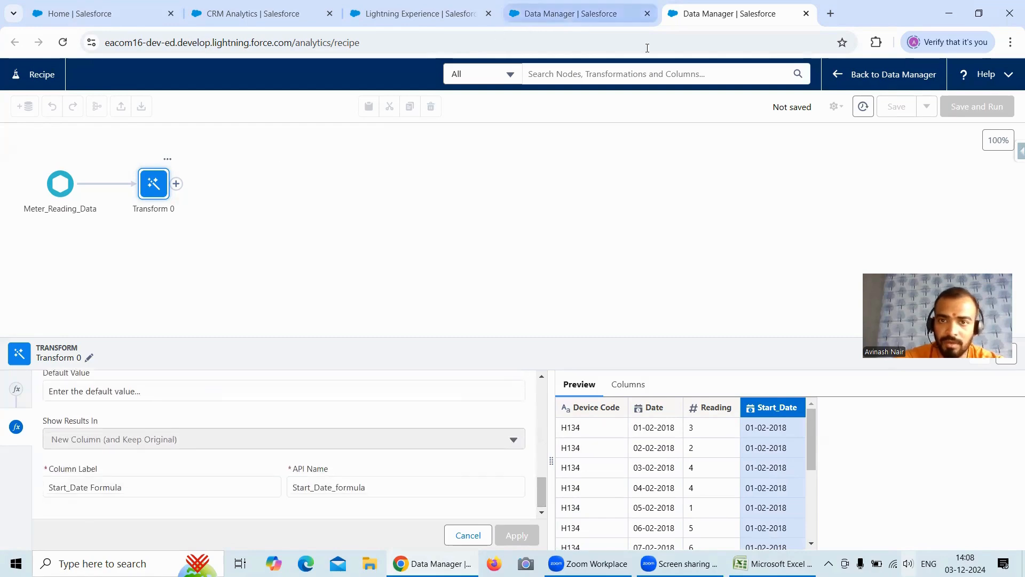
{"action": "left_click", "coordinate": [72, 489]}
{"action": "key", "text": "ctrl+a"}
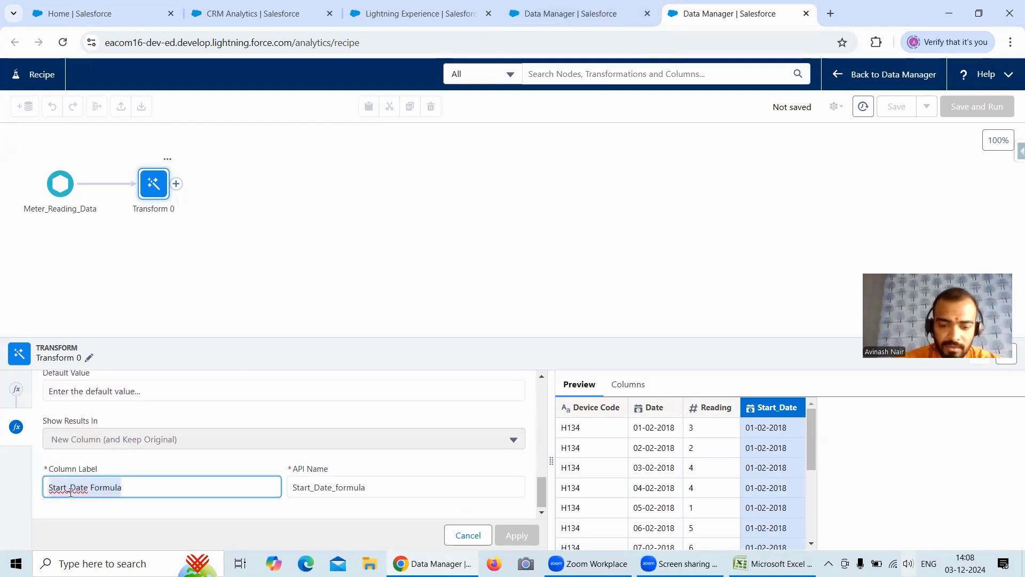
{"action": "type", "text": "Count_o"}
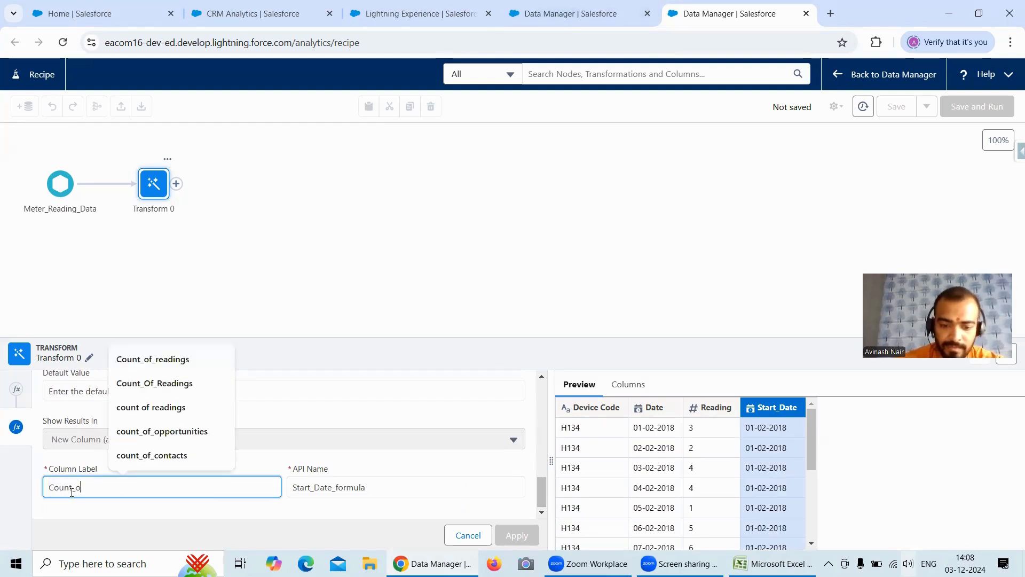
{"action": "type", "text": "f_R"}
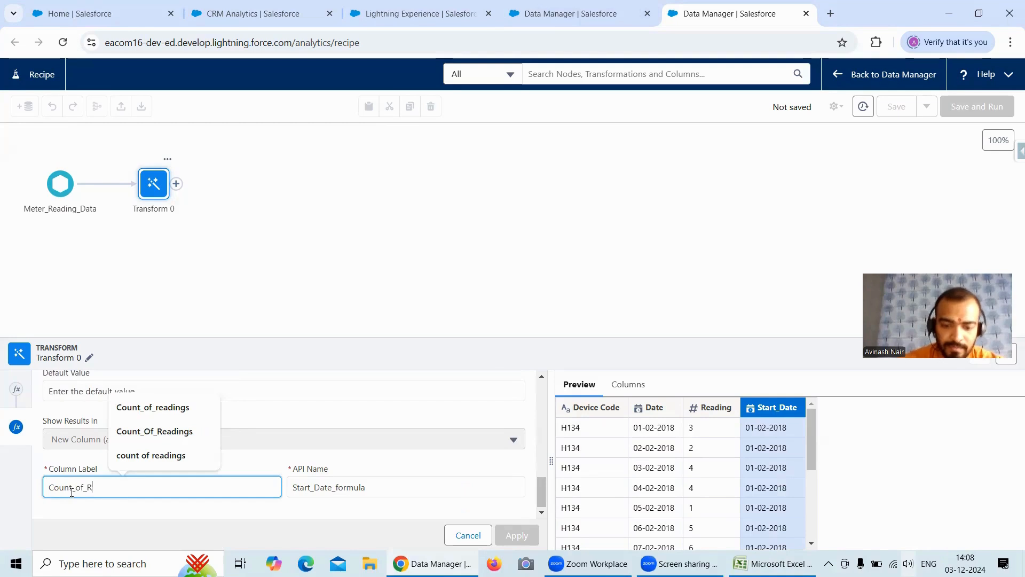
{"action": "type", "text": "eadings"}
Enable the multiple row formula option and re-enter the expression by inserting the ROW_NUMBER window function
{"action": "left_click_drag", "start_coordinate": [541, 491], "coordinate": [541, 390]}
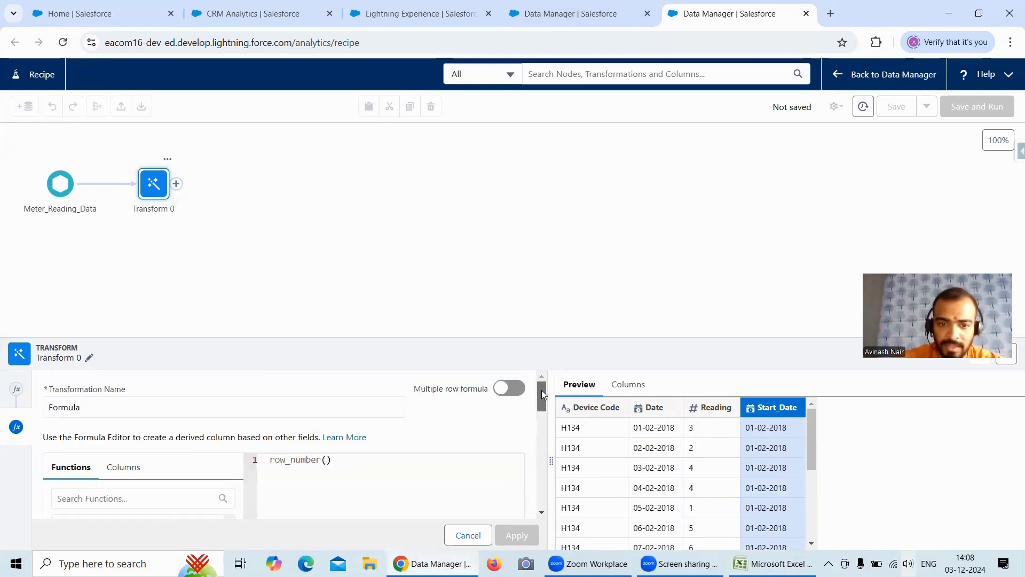
{"action": "left_click", "coordinate": [511, 389]}
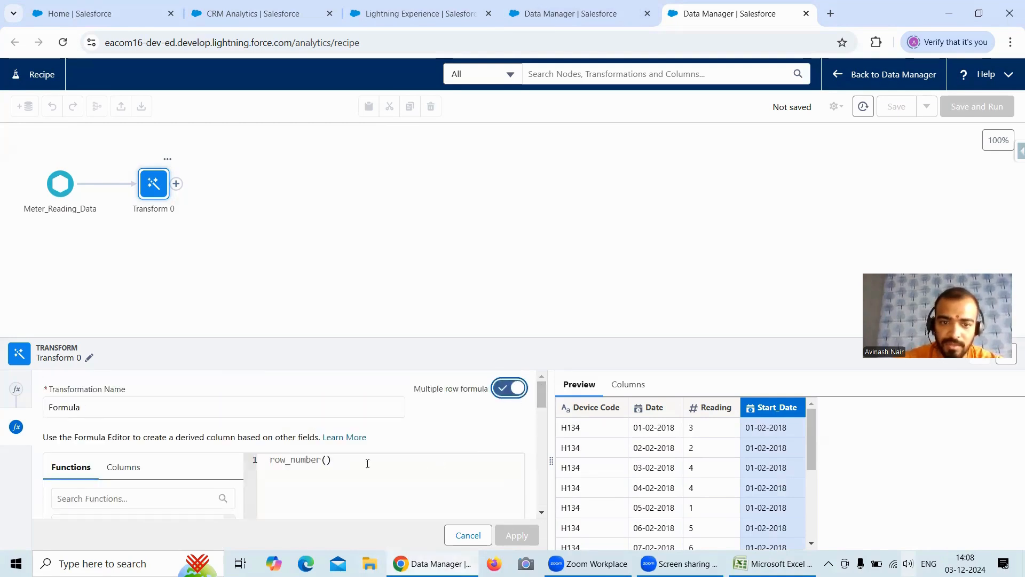
{"action": "left_click_drag", "start_coordinate": [366, 463], "coordinate": [271, 464]}
{"action": "key", "text": "BackSpace"}
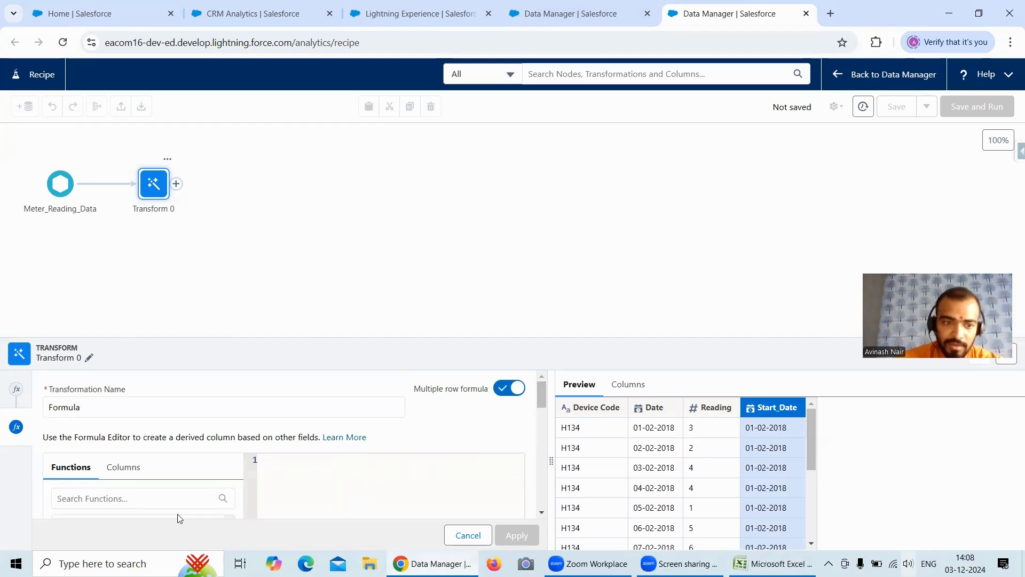
{"action": "left_click", "coordinate": [150, 498]}
{"action": "type", "text": "row"}
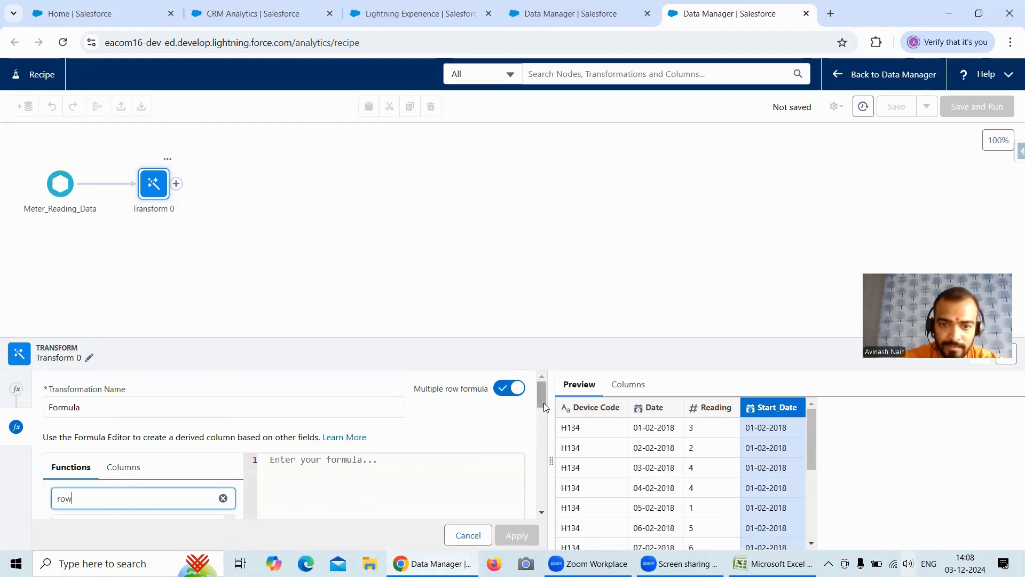
{"action": "left_click_drag", "start_coordinate": [543, 402], "coordinate": [543, 414]}
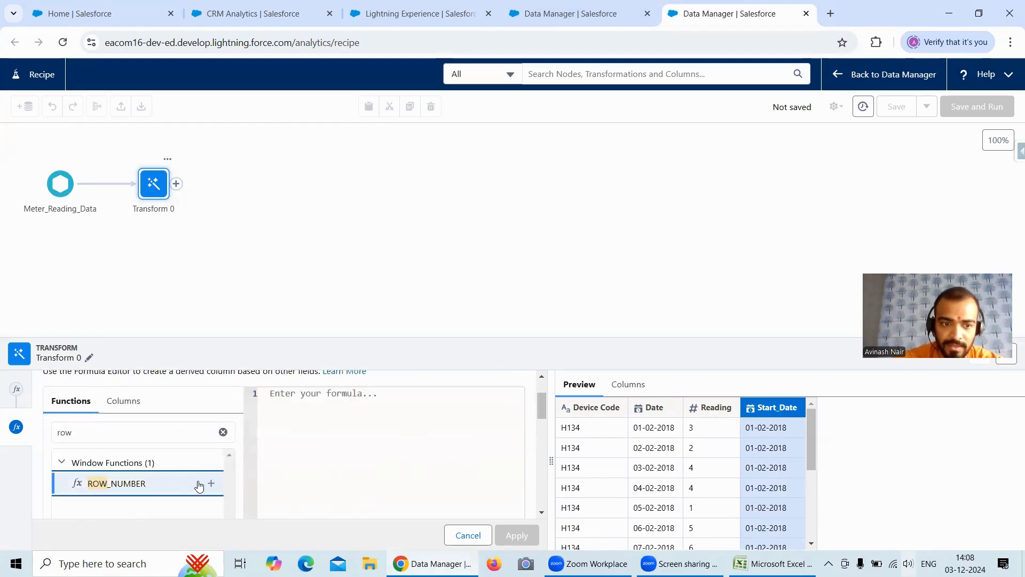
{"action": "left_click", "coordinate": [211, 483]}
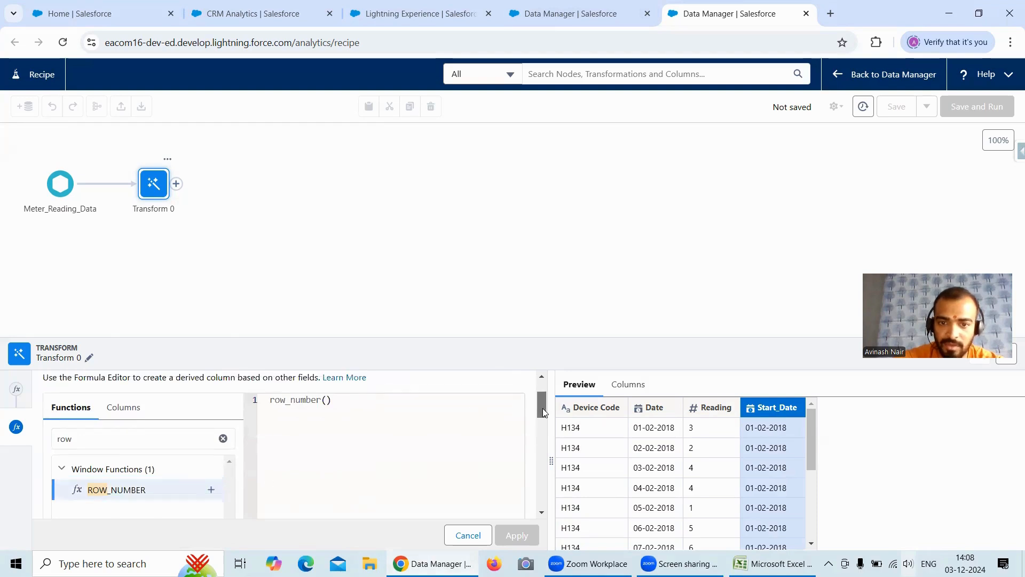
Set the API name of the Count_of_Readings formula column to Count_of_Readings
{"action": "left_click_drag", "start_coordinate": [542, 408], "coordinate": [544, 401]}
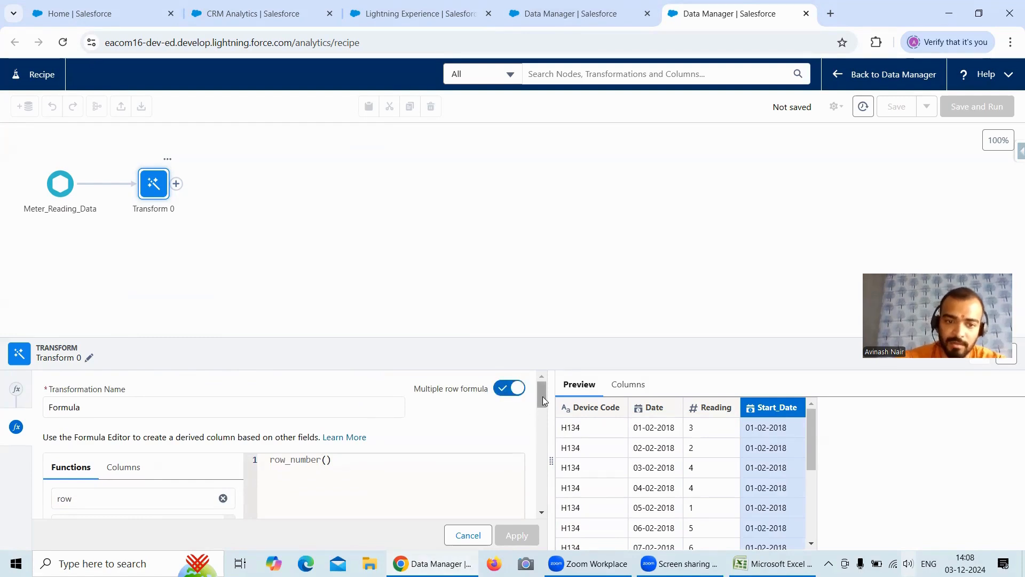
{"action": "left_click_drag", "start_coordinate": [543, 397], "coordinate": [550, 502]}
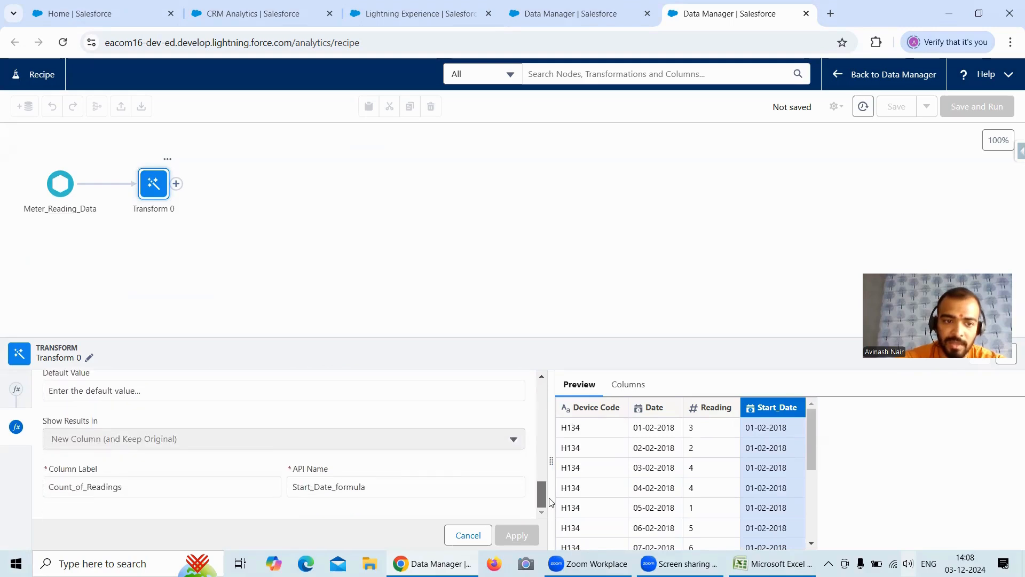
{"action": "left_click", "coordinate": [184, 495]}
{"action": "left_click_drag", "start_coordinate": [183, 495], "coordinate": [45, 494]}
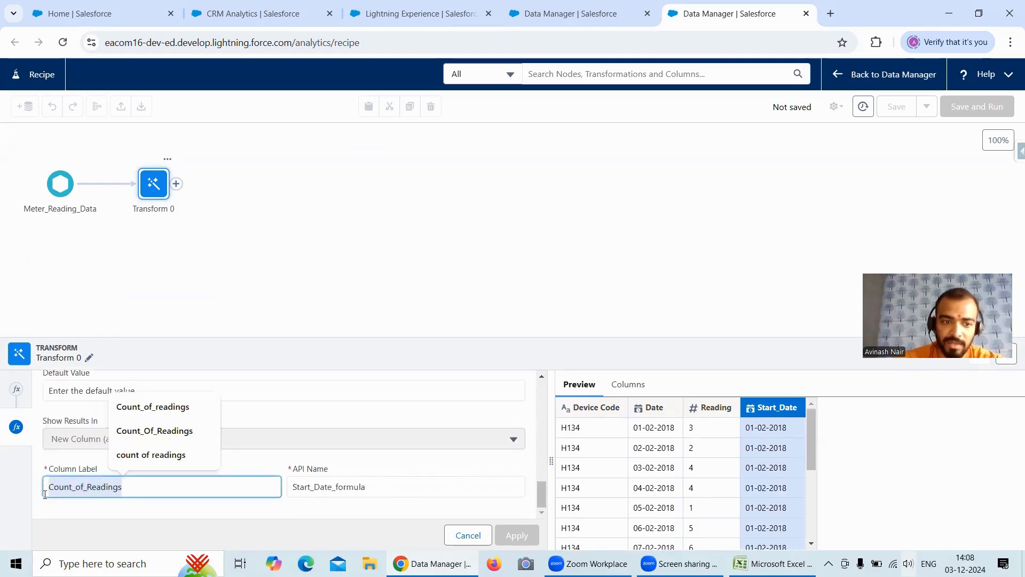
{"action": "left_click_drag", "start_coordinate": [367, 487], "coordinate": [294, 487]}
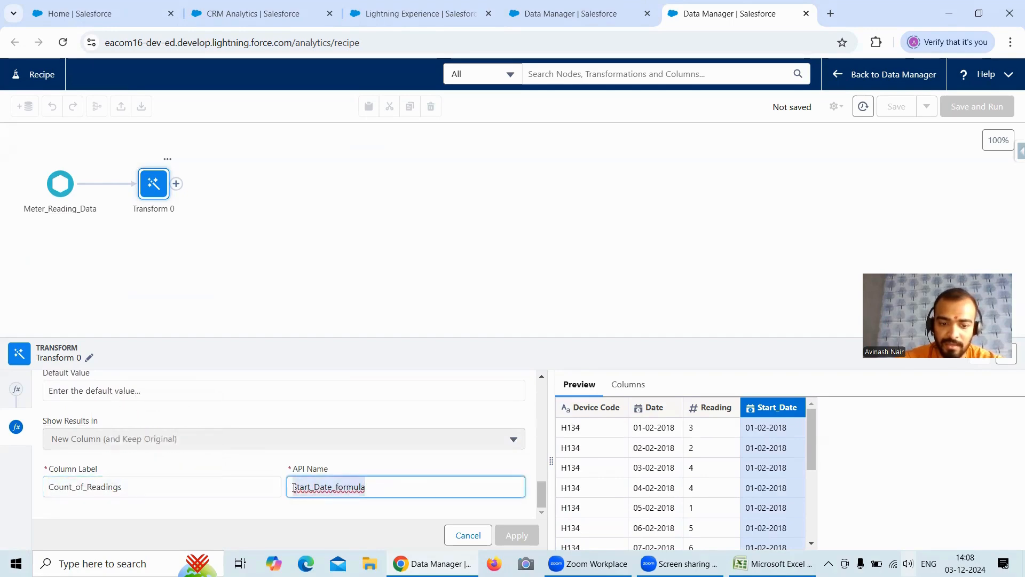
{"action": "scroll", "coordinate": [292, 486], "scroll_direction": "up", "scroll_amount": 5}
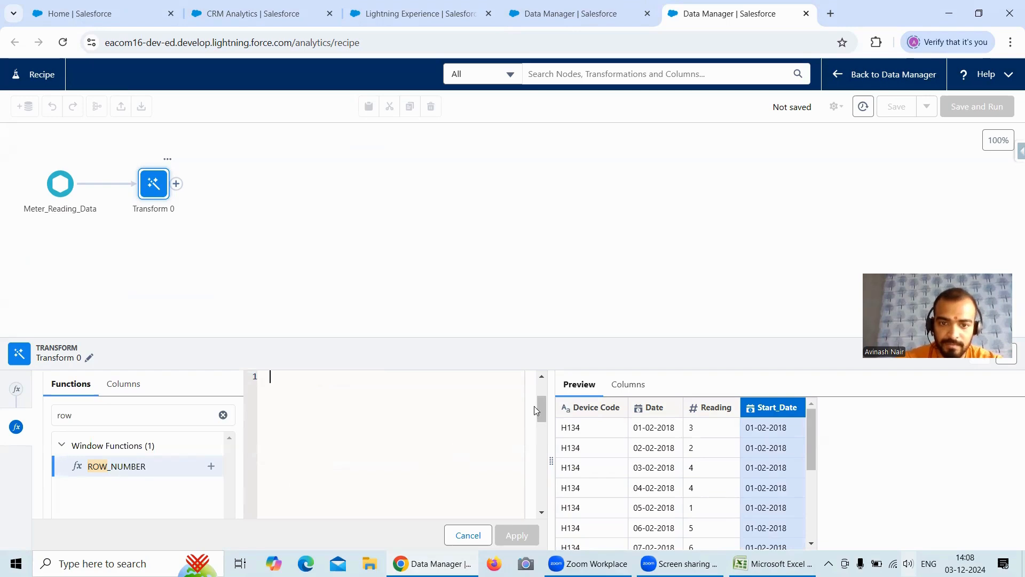
{"action": "scroll", "coordinate": [536, 410], "scroll_direction": "down", "scroll_amount": 5}
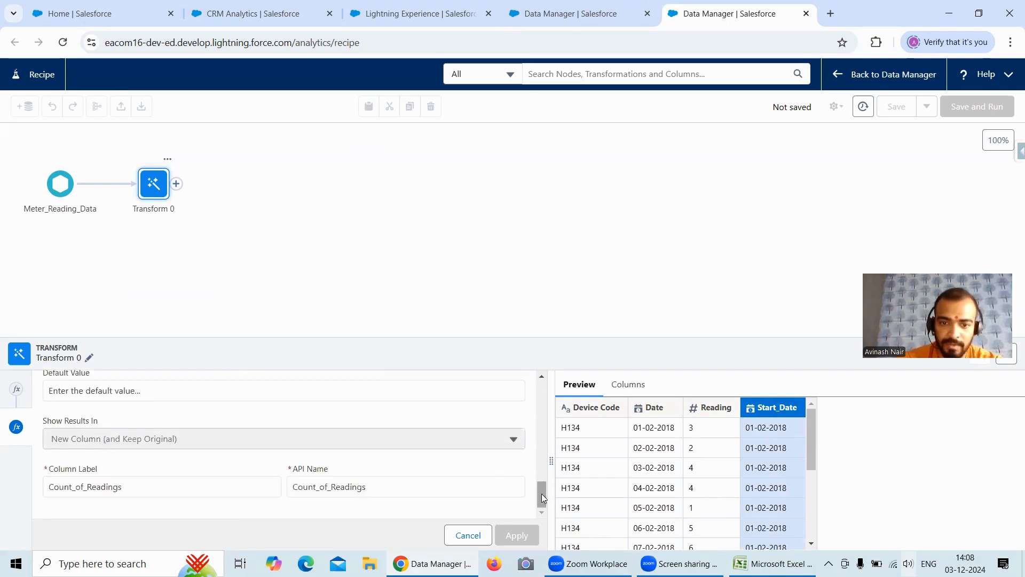
Insert the ROW_NUMBER window function into the empty multiple row formula again
{"action": "left_click_drag", "start_coordinate": [541, 494], "coordinate": [545, 380]}
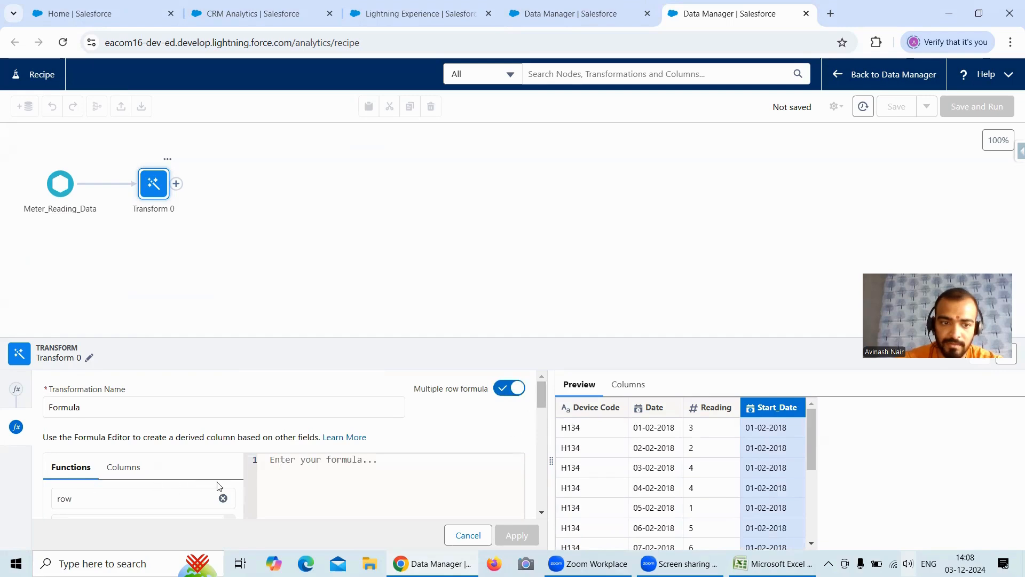
{"action": "scroll", "coordinate": [543, 395], "scroll_direction": "down", "scroll_amount": 2}
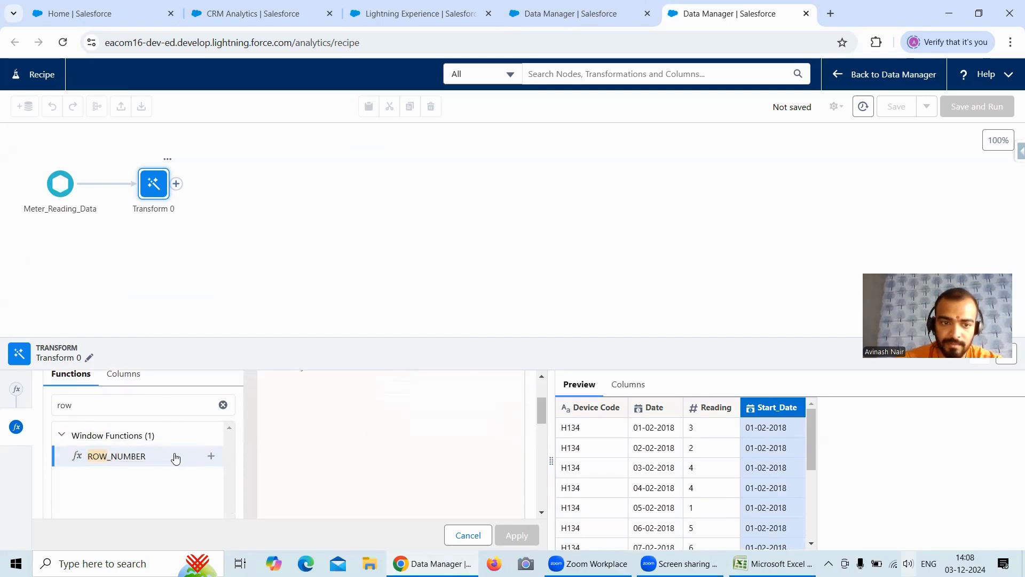
{"action": "scroll", "coordinate": [540, 418], "scroll_direction": "up", "scroll_amount": 2}
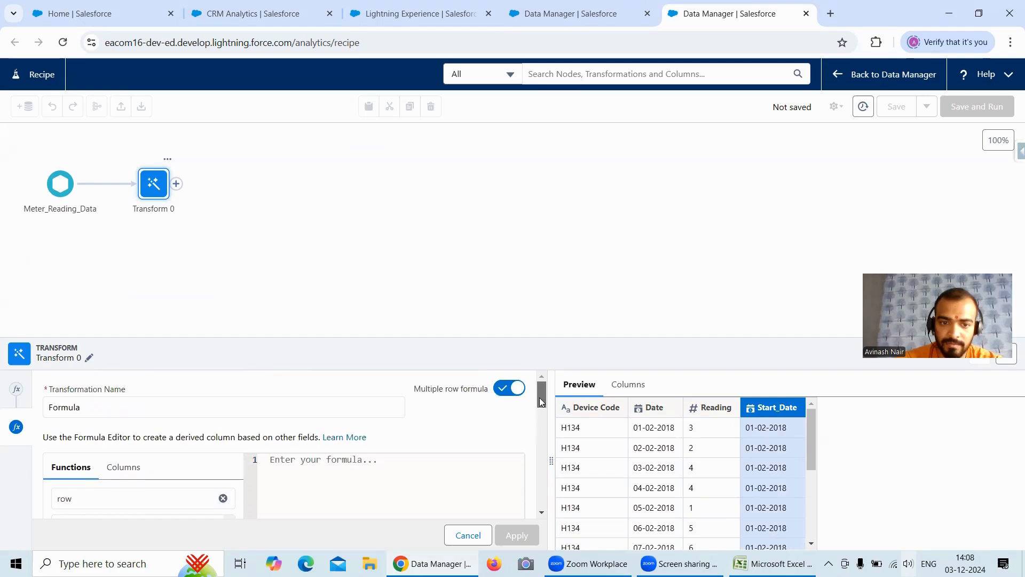
{"action": "scroll", "coordinate": [545, 419], "scroll_direction": "down", "scroll_amount": 2}
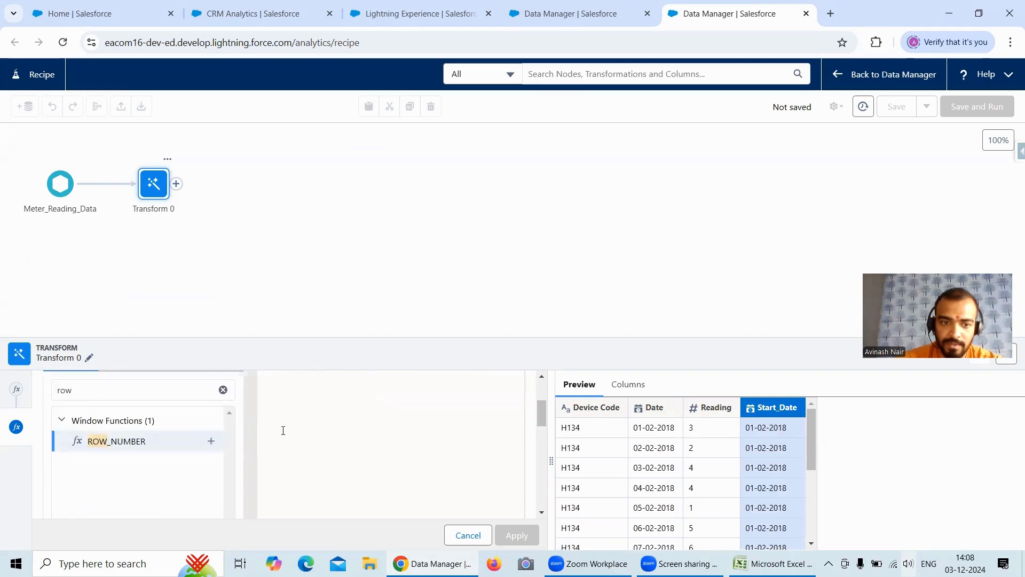
{"action": "left_click", "coordinate": [211, 441]}
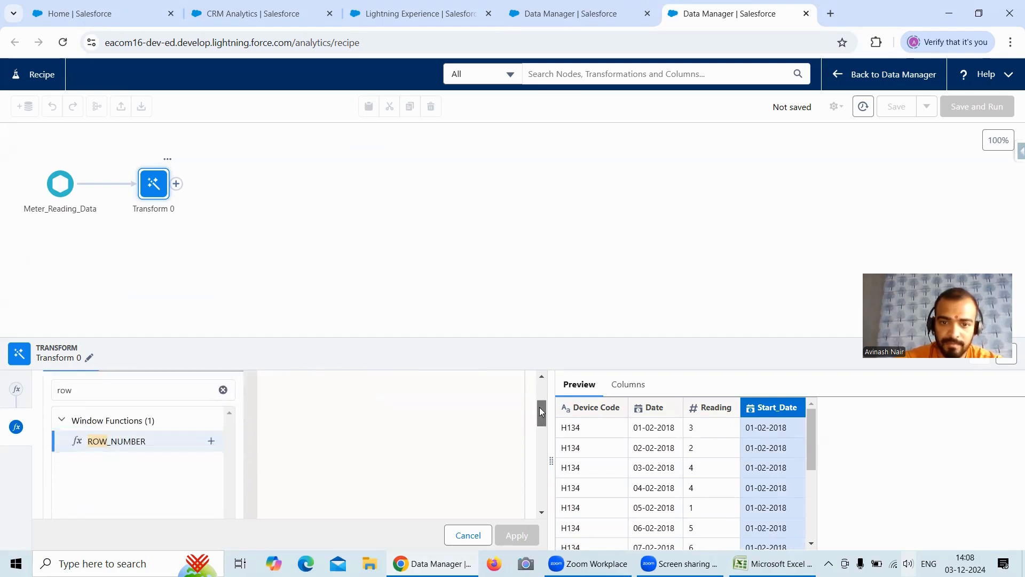
Partition the row_number() formula by Device Code and order it by Date
{"action": "scroll", "coordinate": [539, 407], "scroll_direction": "up", "scroll_amount": 3}
{"action": "scroll", "coordinate": [538, 454], "scroll_direction": "down", "scroll_amount": 5}
{"action": "scroll", "coordinate": [538, 454], "scroll_direction": "down", "scroll_amount": 4}
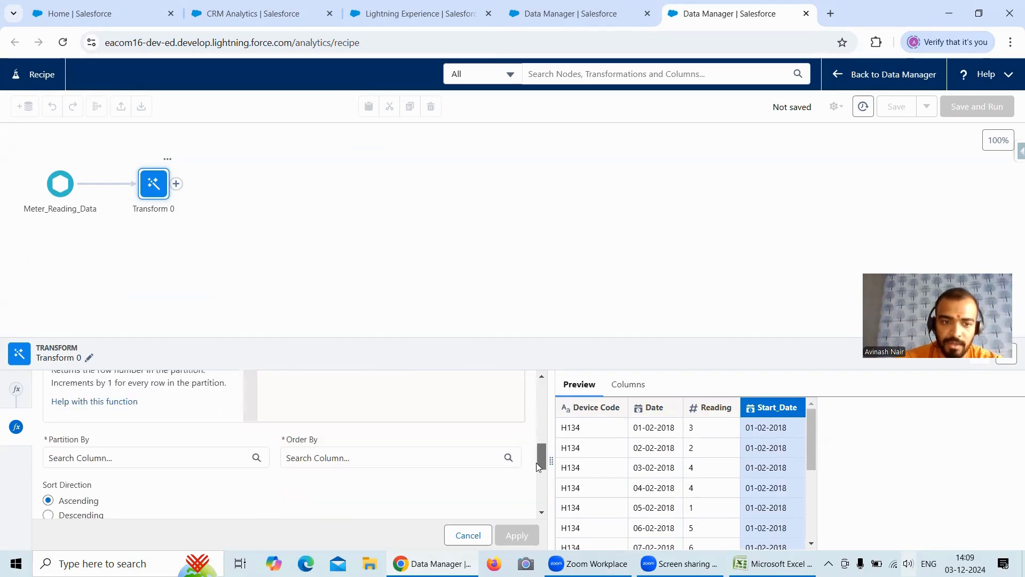
{"action": "left_click", "coordinate": [191, 434]}
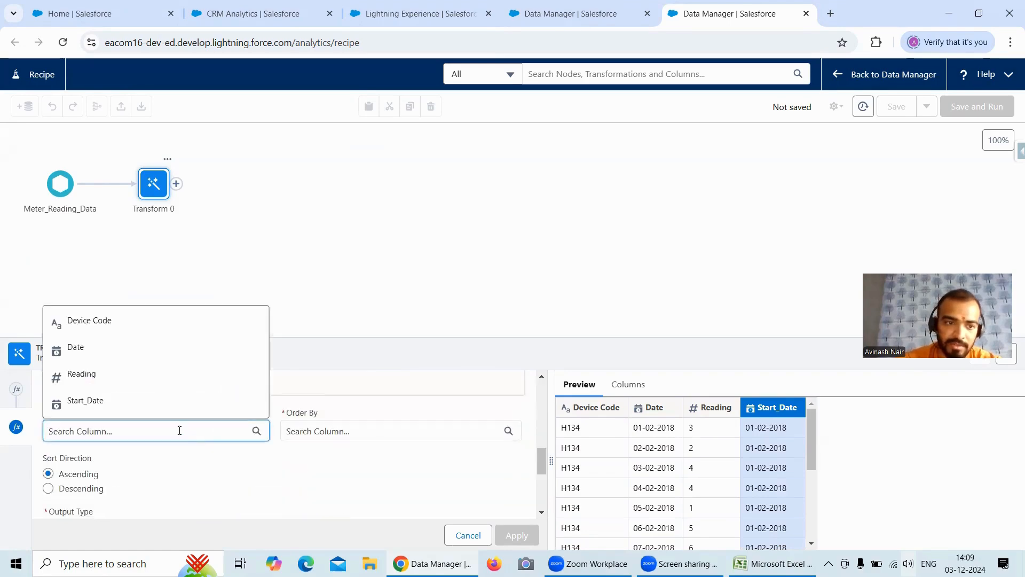
{"action": "left_click", "coordinate": [114, 324]}
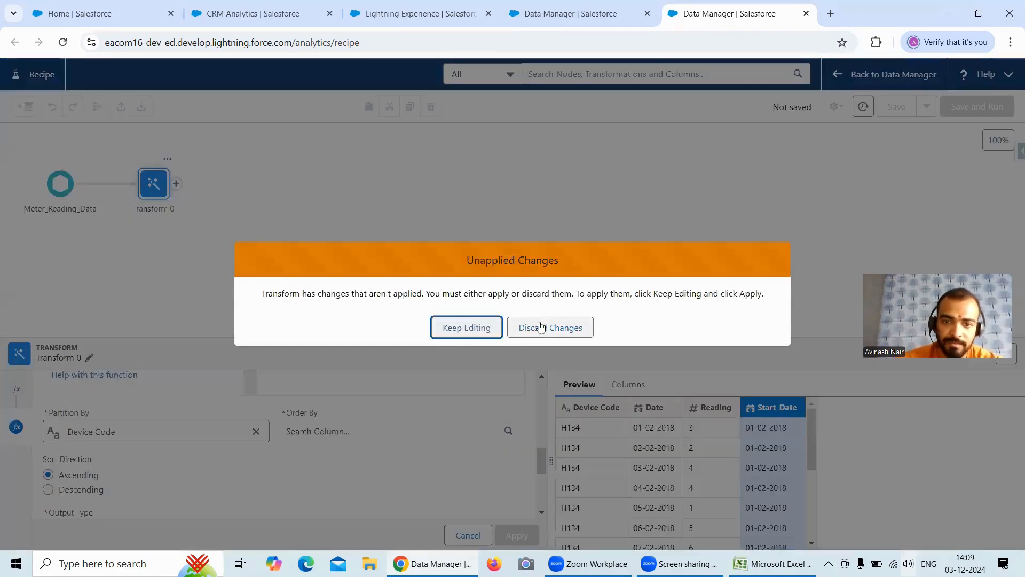
{"action": "left_click", "coordinate": [466, 328]}
{"action": "left_click", "coordinate": [329, 430]}
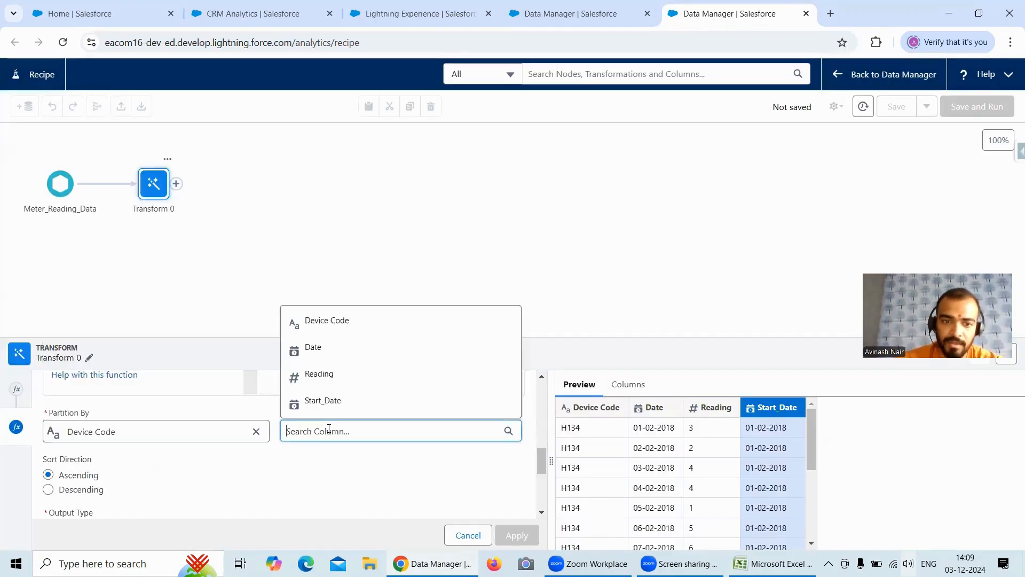
{"action": "left_click", "coordinate": [327, 350]}
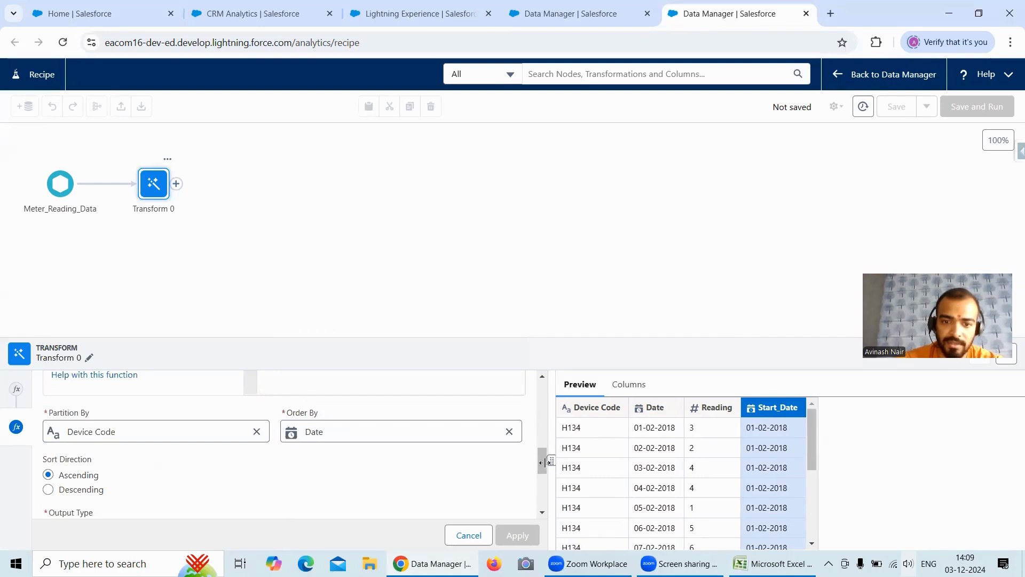
Set the formula's output type to Number, apply it, and check the Count_of_Readings values in the preview
{"action": "left_click_drag", "start_coordinate": [539, 462], "coordinate": [541, 483]}
{"action": "left_click", "coordinate": [323, 438]}
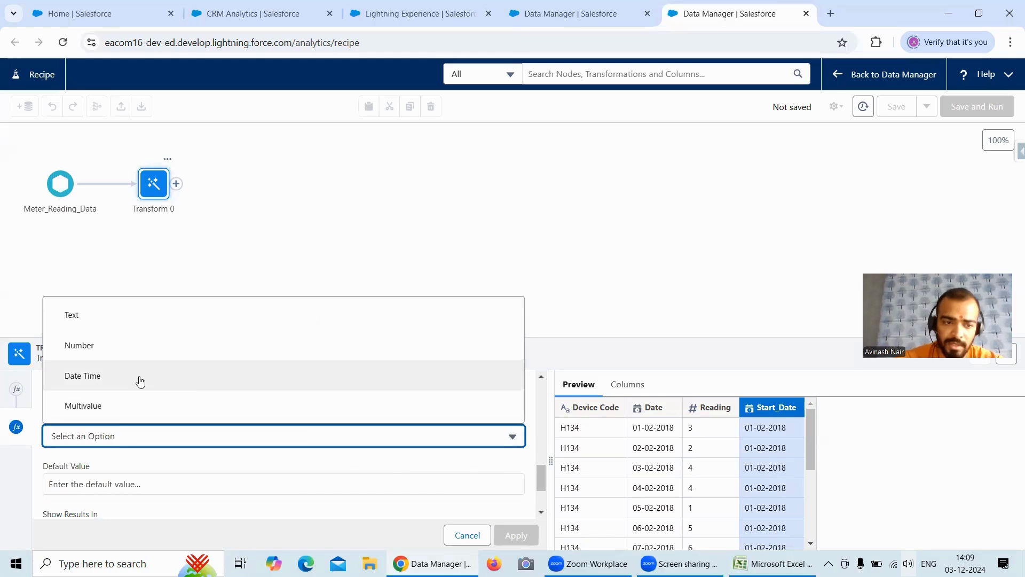
{"action": "left_click", "coordinate": [129, 326]}
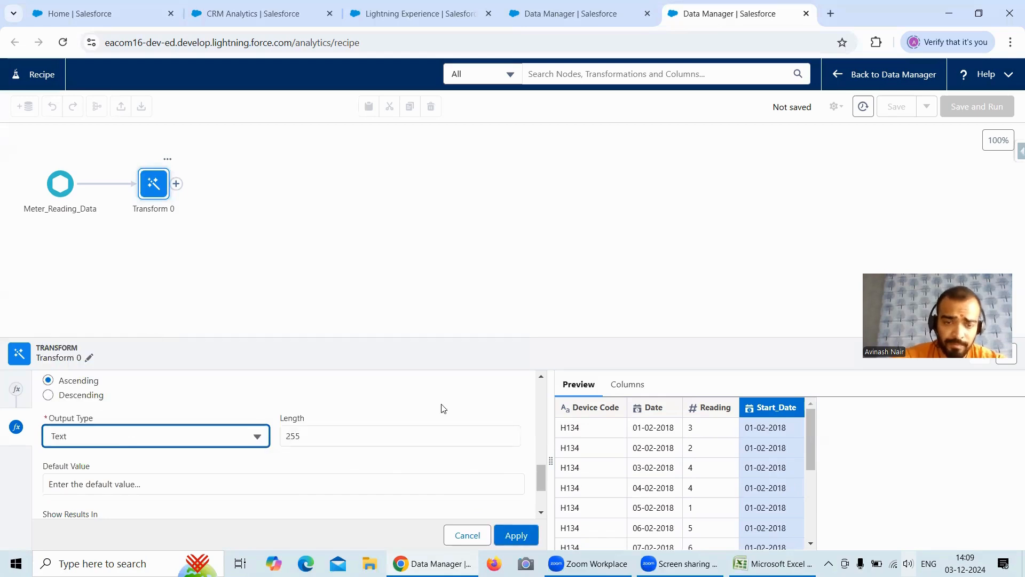
{"action": "left_click", "coordinate": [226, 433]}
{"action": "left_click", "coordinate": [101, 345]}
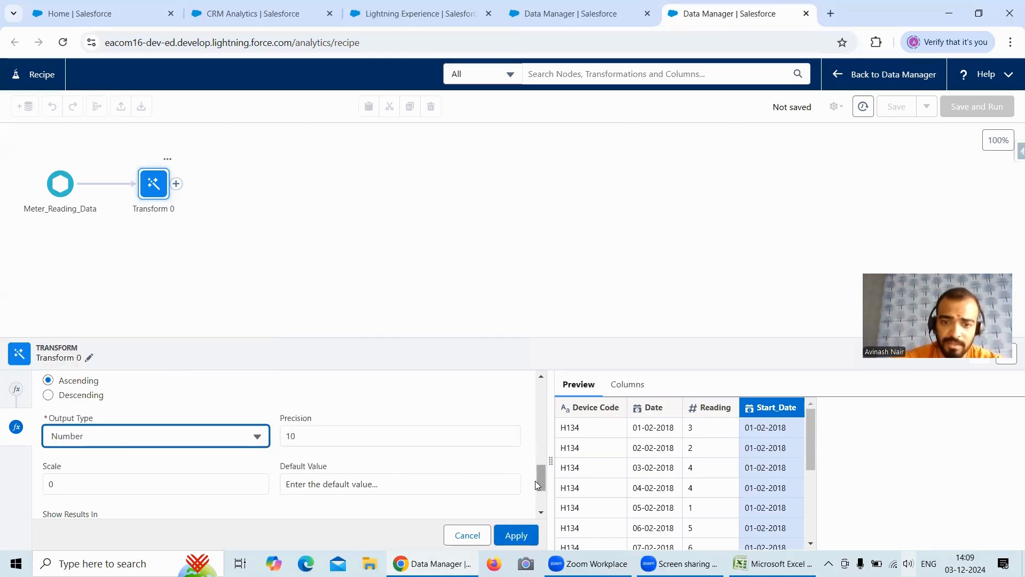
{"action": "scroll", "coordinate": [537, 484], "scroll_direction": "down", "scroll_amount": 2}
{"action": "left_click", "coordinate": [516, 536]}
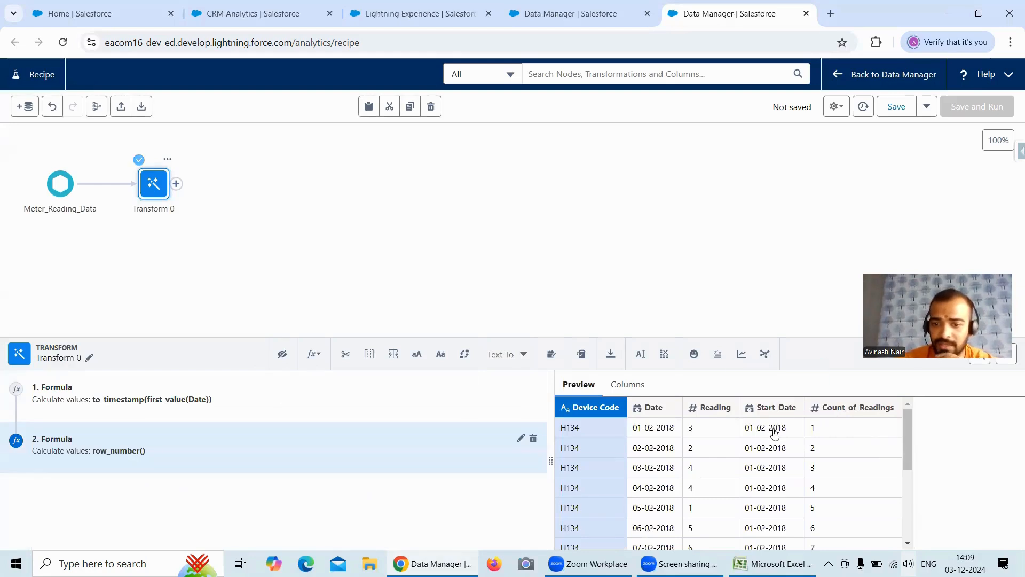
{"action": "scroll", "coordinate": [775, 433], "scroll_direction": "down", "scroll_amount": 3}
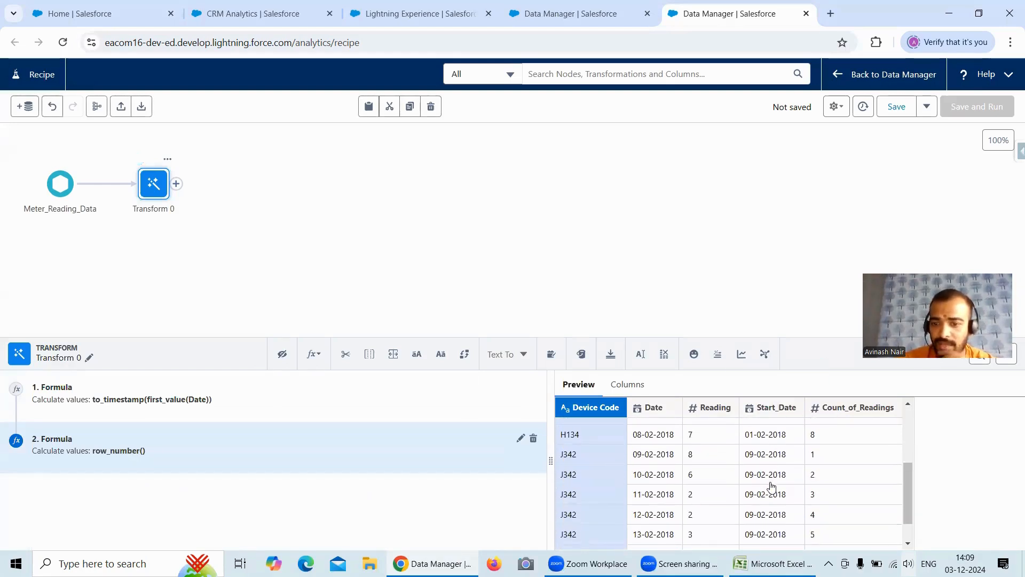
{"action": "scroll", "coordinate": [848, 455], "scroll_direction": "up", "scroll_amount": 3}
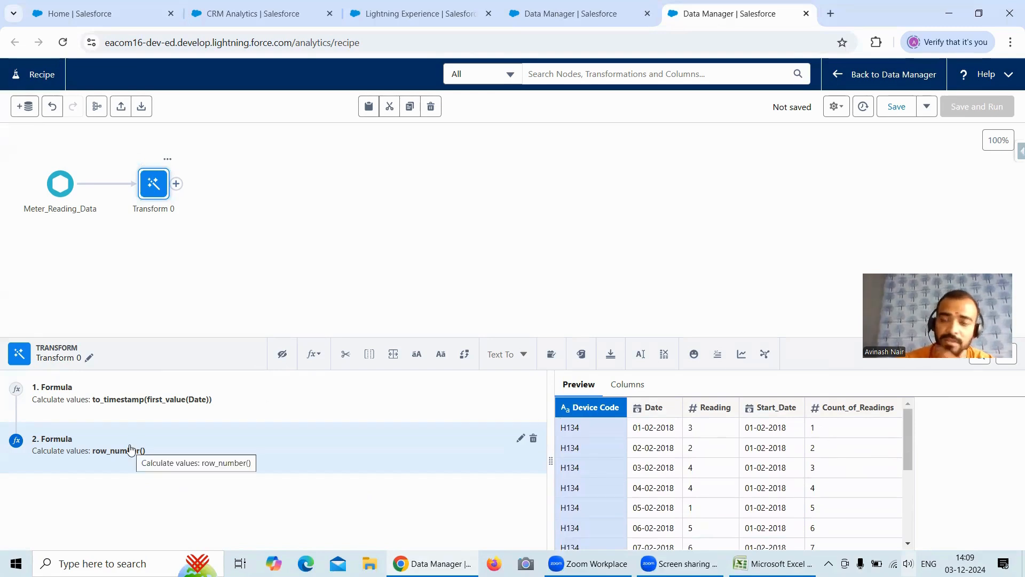
Switch to the Free Session 8 dataflow, review the first meter reading computeRelative node, and copy its node name
{"action": "left_click", "coordinate": [576, 22]}
{"action": "left_click", "coordinate": [654, 101]}
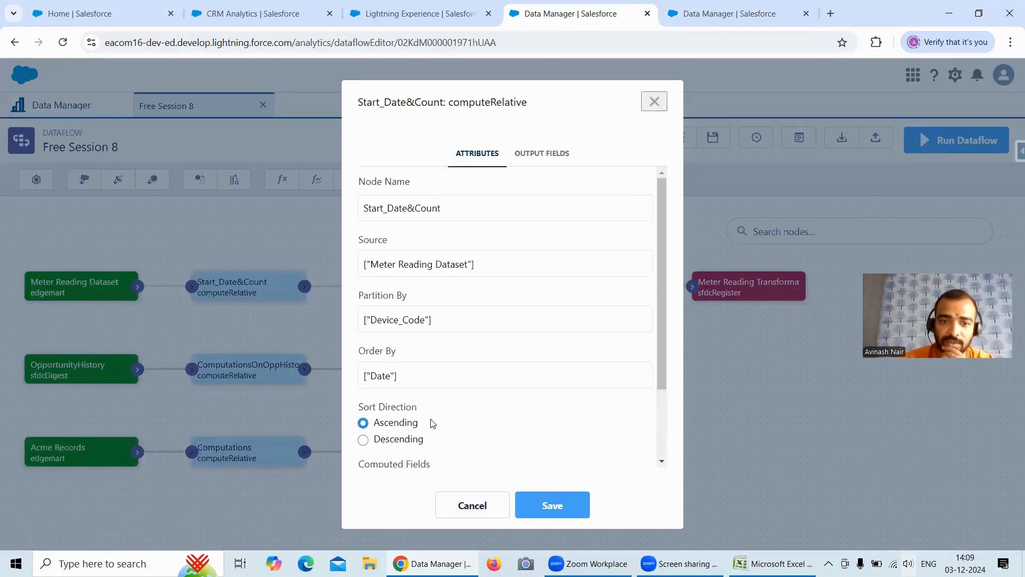
{"action": "left_click", "coordinate": [653, 101]}
{"action": "left_click", "coordinate": [211, 293]}
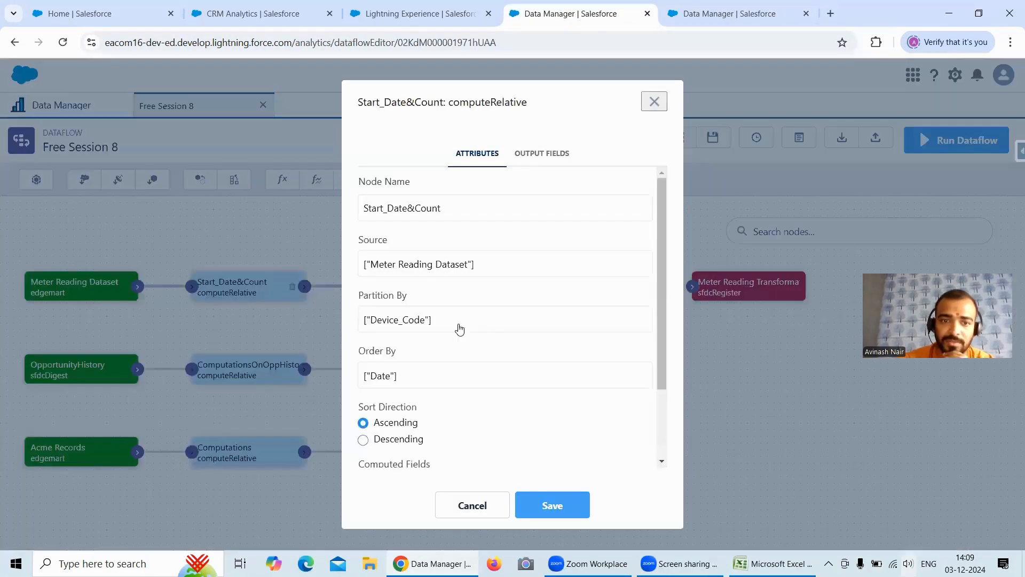
{"action": "scroll", "coordinate": [489, 343], "scroll_direction": "down", "scroll_amount": 2}
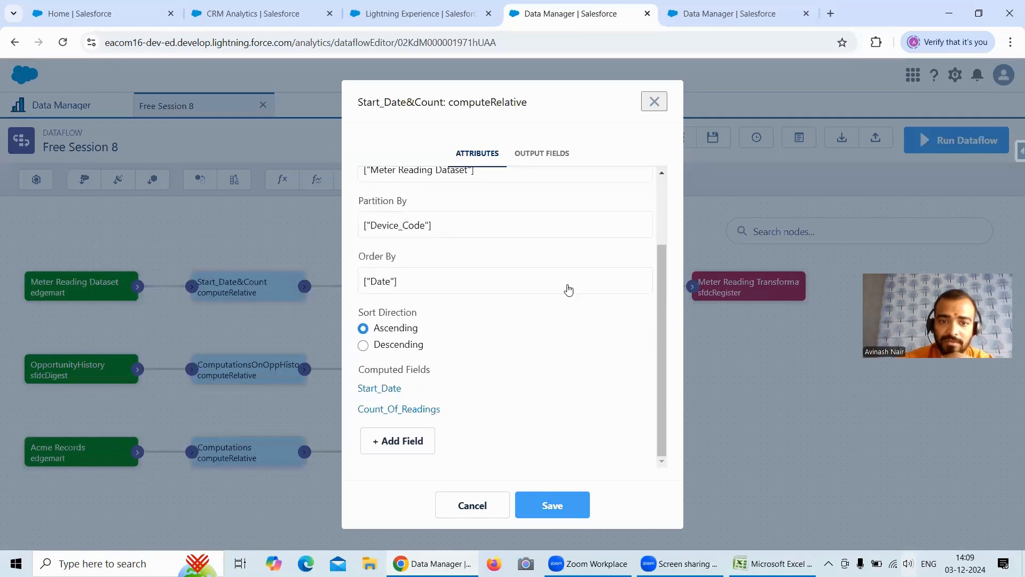
{"action": "scroll", "coordinate": [464, 218], "scroll_direction": "up", "scroll_amount": 2}
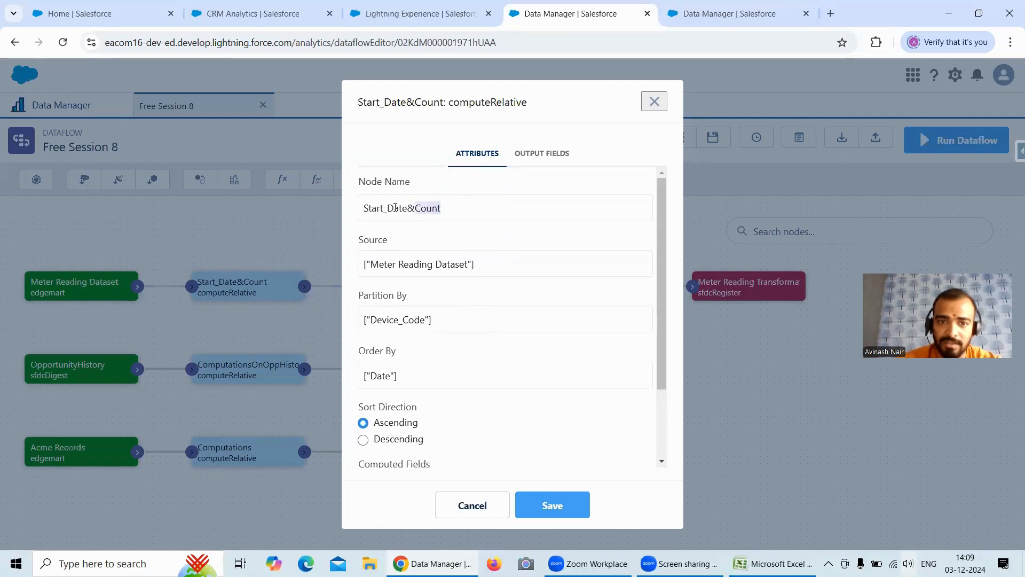
{"action": "left_click_drag", "start_coordinate": [441, 208], "coordinate": [370, 207]}
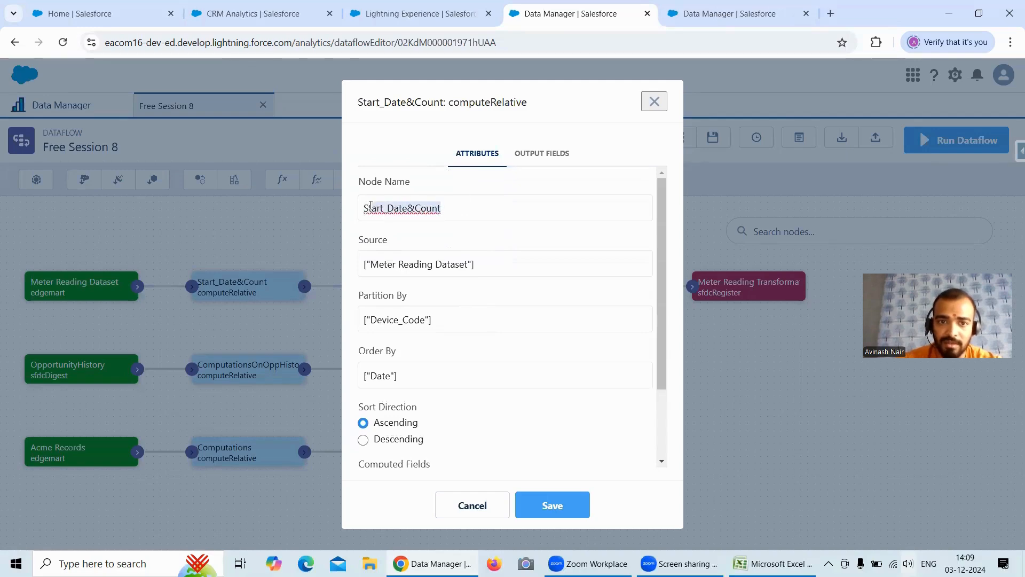
Return to the recipe, rename Transform 0 as Start_Date&Count, and add a Transform node after it
{"action": "left_click", "coordinate": [726, 14]}
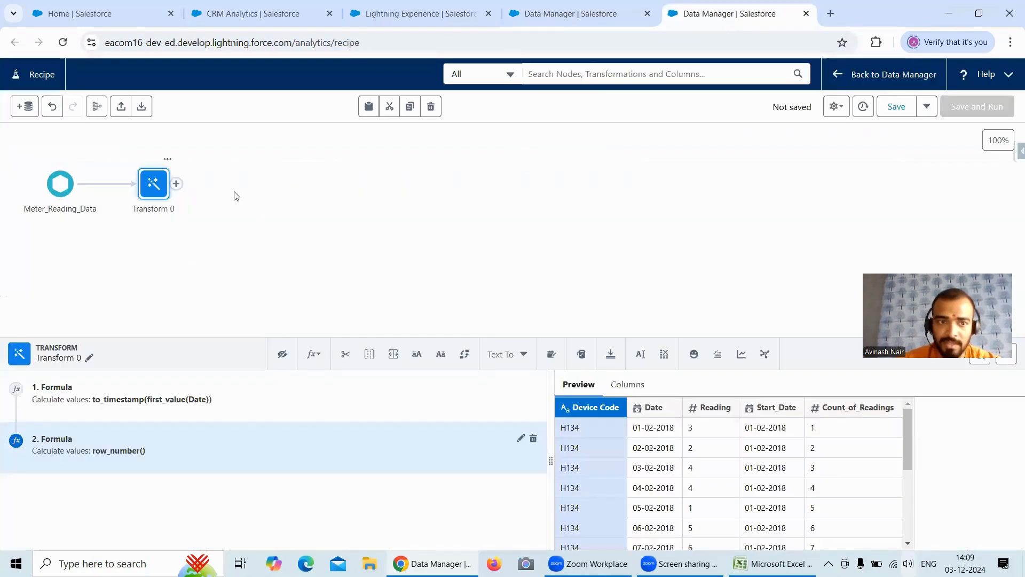
{"action": "left_click", "coordinate": [90, 358]}
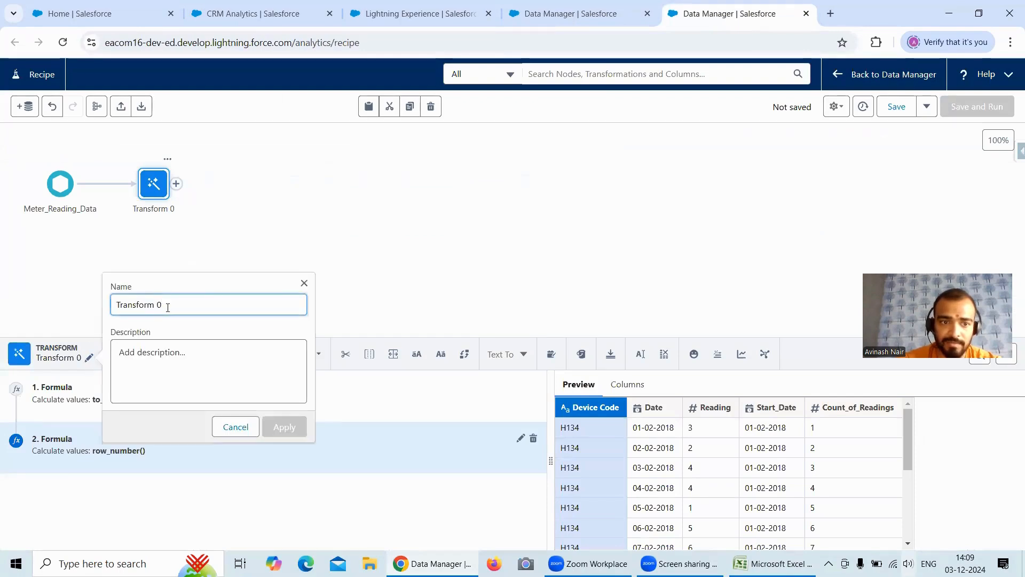
{"action": "left_click_drag", "start_coordinate": [168, 307], "coordinate": [104, 304]}
{"action": "type", "text": "Start_Date&Count"}
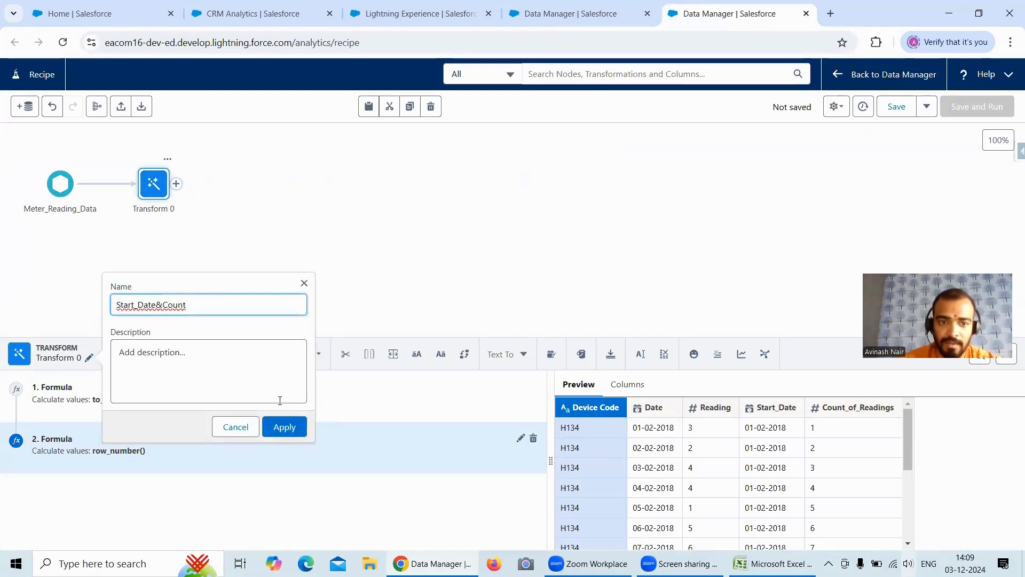
{"action": "left_click", "coordinate": [284, 427]}
{"action": "left_click", "coordinate": [176, 184]}
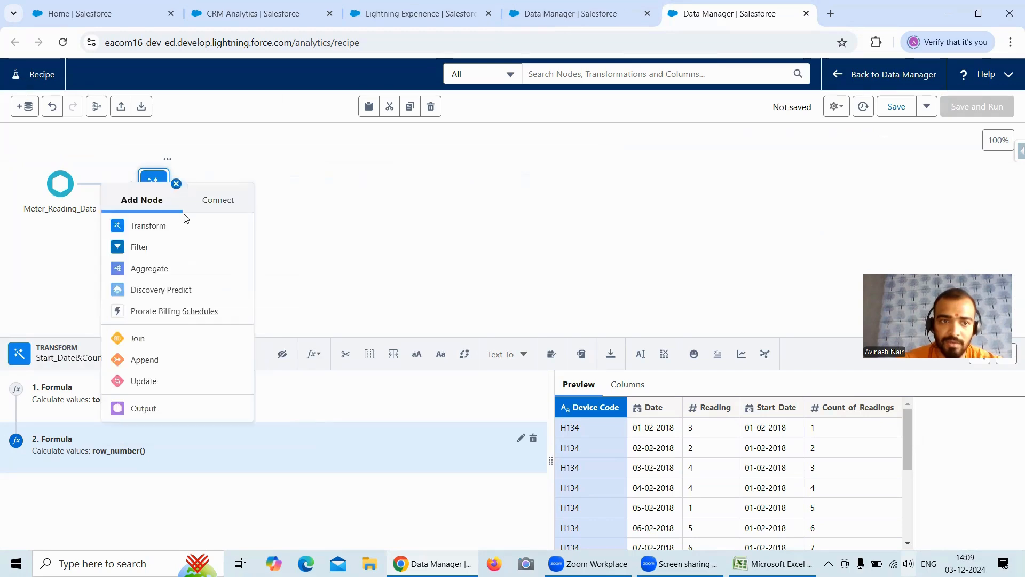
{"action": "left_click", "coordinate": [160, 225]}
Switch to the Free Session 8 dataflow and review the End_Date node's partition, order, sort direction and computed fields
{"action": "left_click", "coordinate": [628, 23]}
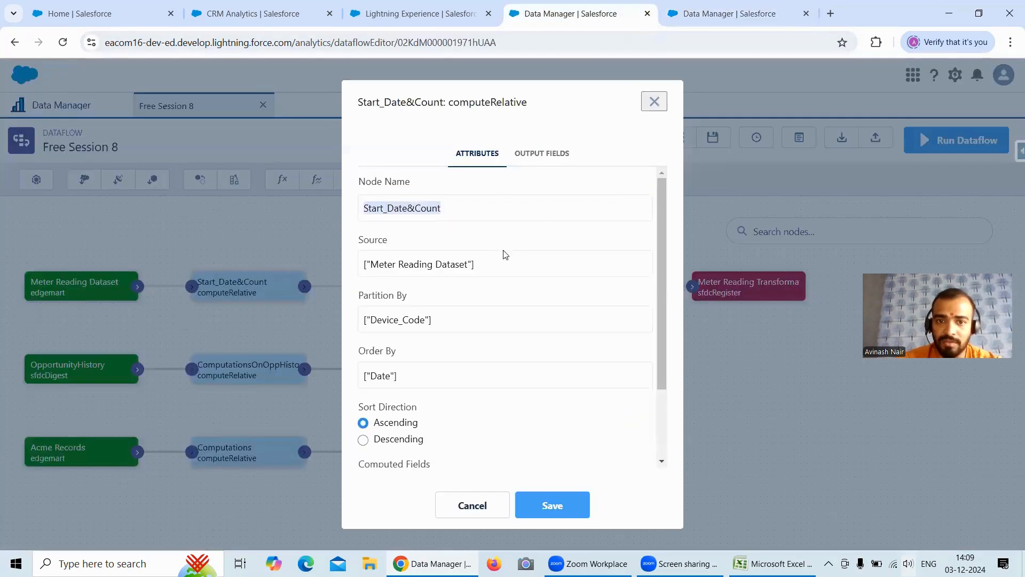
{"action": "left_click", "coordinate": [652, 101]}
{"action": "left_click", "coordinate": [418, 296]}
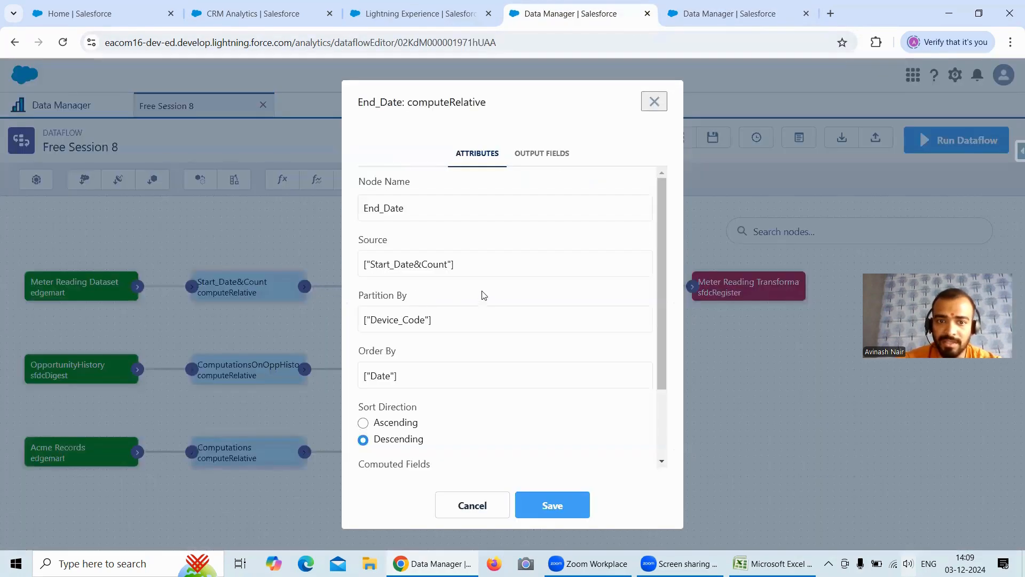
{"action": "scroll", "coordinate": [494, 292], "scroll_direction": "down", "scroll_amount": 1}
{"action": "scroll", "coordinate": [494, 291], "scroll_direction": "down", "scroll_amount": 1}
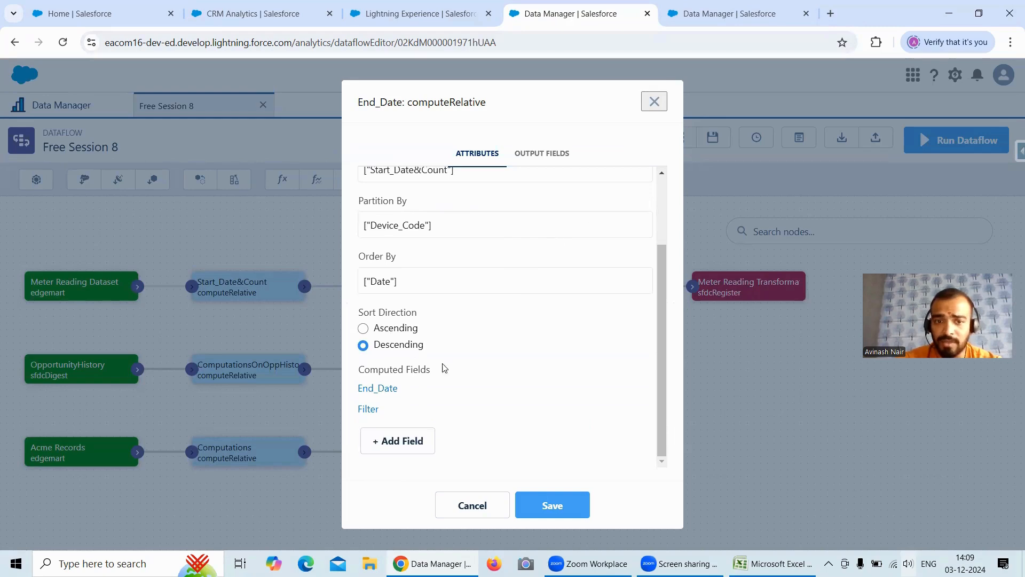
{"action": "scroll", "coordinate": [430, 294], "scroll_direction": "up", "scroll_amount": 2}
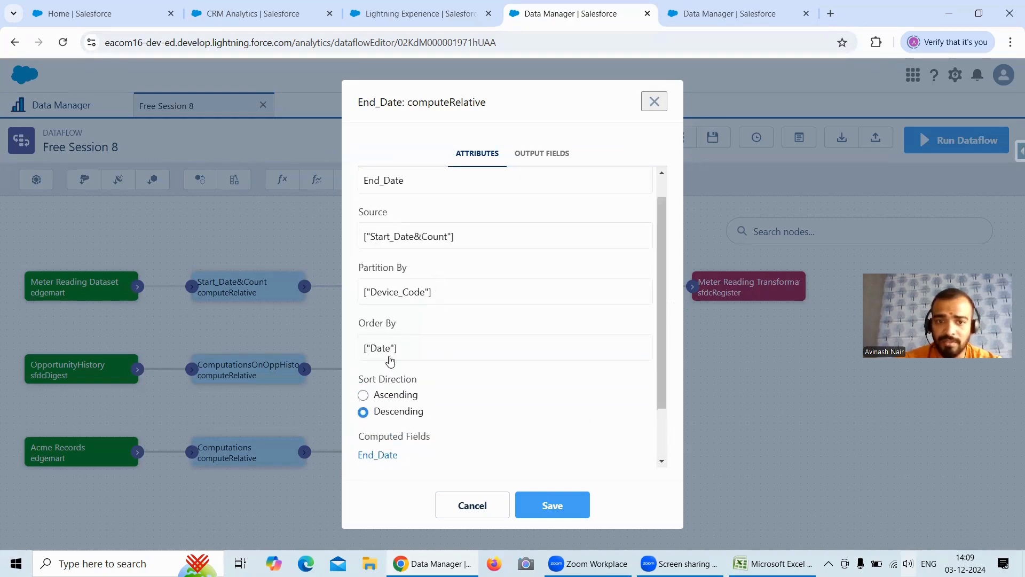
Return to the recipe and add a formula to Transform 1 with the multiple row formula option enabled
{"action": "left_click", "coordinate": [694, 15]}
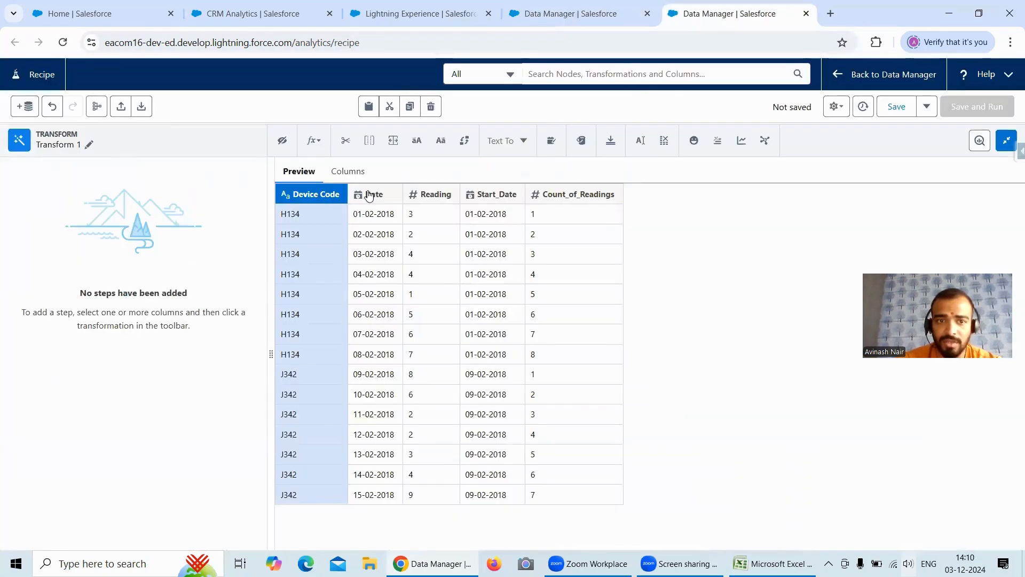
{"action": "left_click", "coordinate": [1007, 140]}
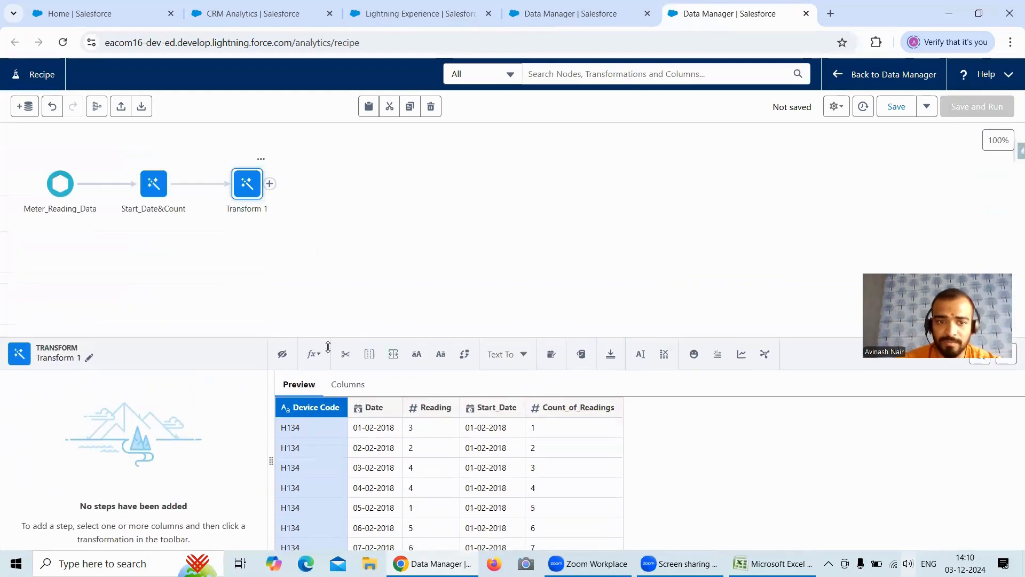
{"action": "left_click", "coordinate": [321, 358]}
{"action": "left_click", "coordinate": [328, 432]}
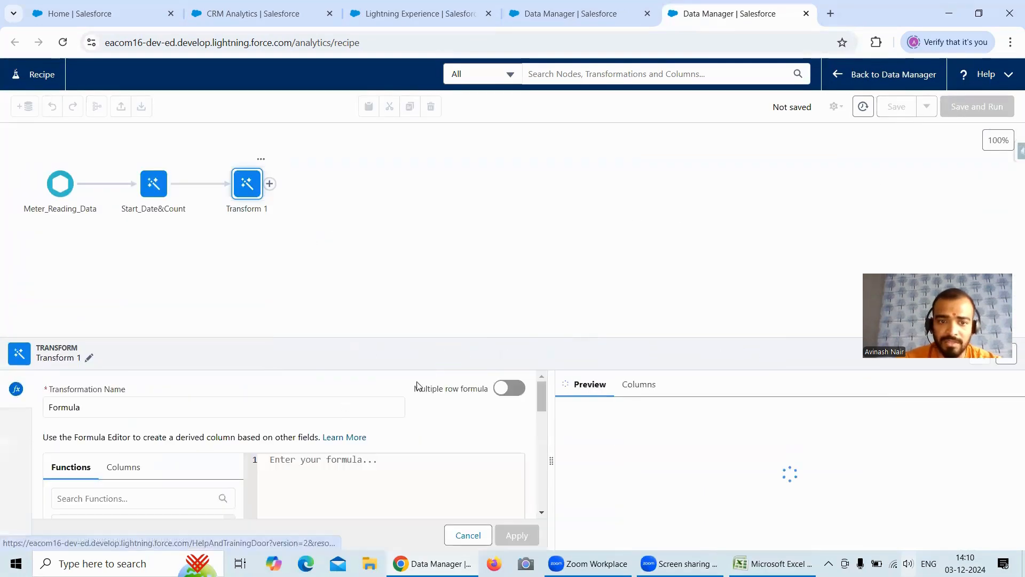
{"action": "left_click", "coordinate": [510, 388]}
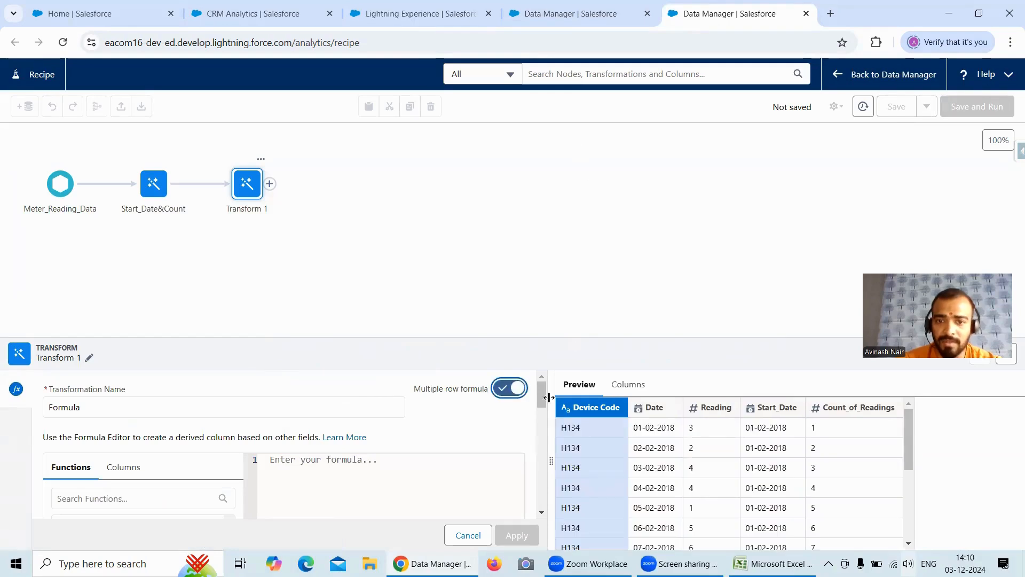
Partition the formula by Device Code, order it by Date, and set the sort direction to Descending
{"action": "left_click_drag", "start_coordinate": [542, 402], "coordinate": [541, 458]}
{"action": "left_click", "coordinate": [123, 474]}
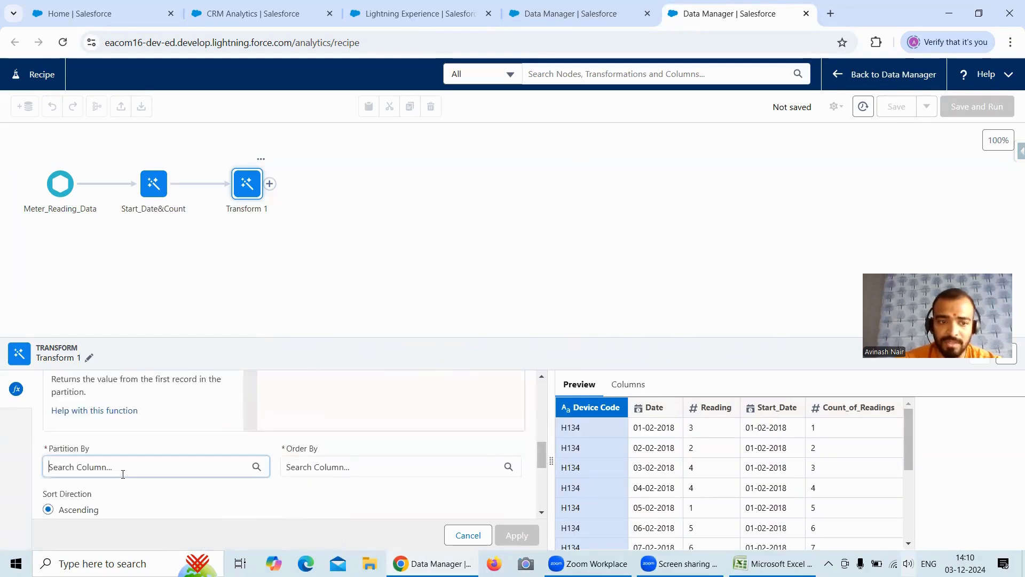
{"action": "left_click", "coordinate": [148, 347]}
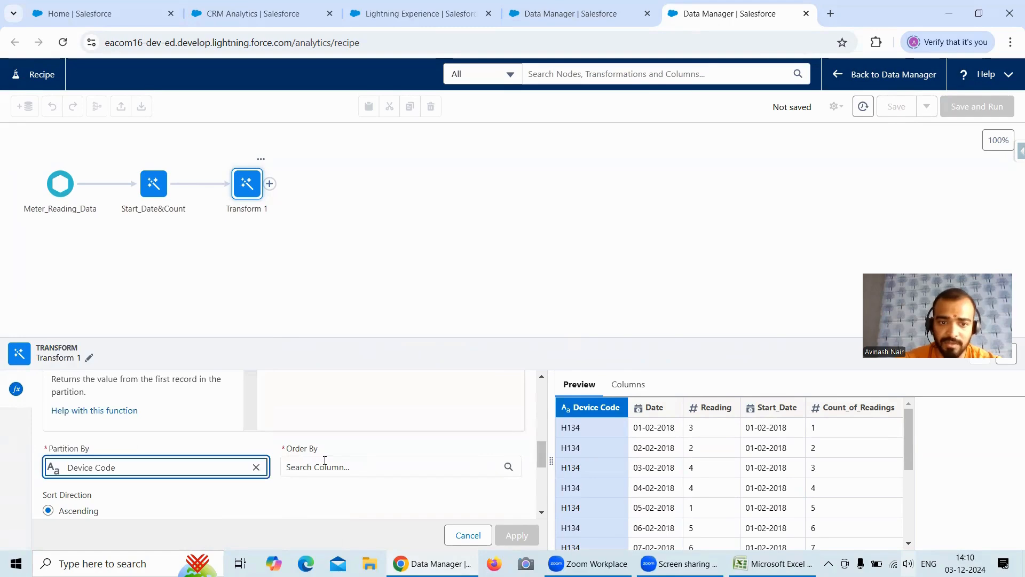
{"action": "left_click", "coordinate": [325, 462]}
{"action": "left_click", "coordinate": [332, 369]}
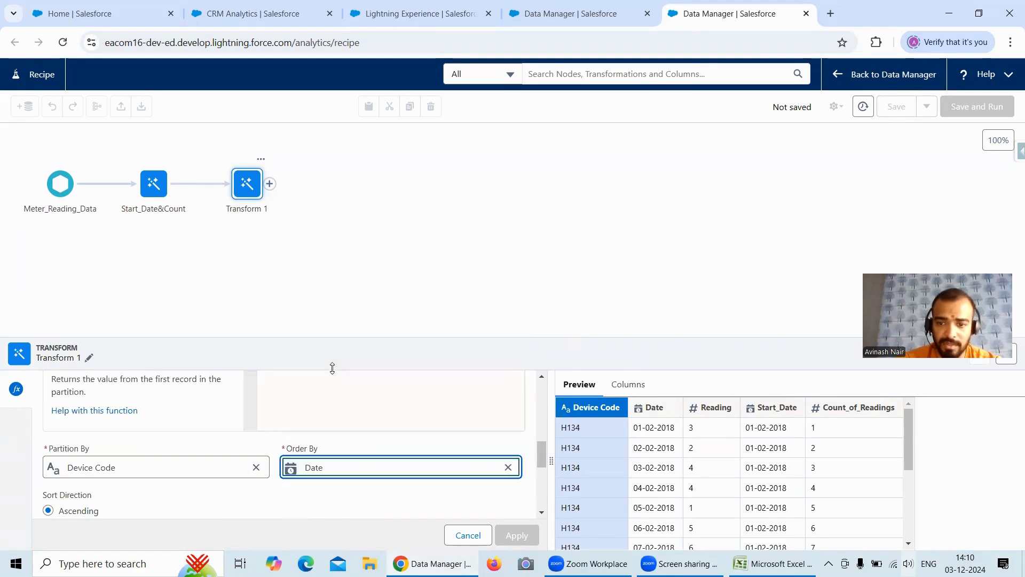
{"action": "left_click_drag", "start_coordinate": [543, 449], "coordinate": [541, 466]}
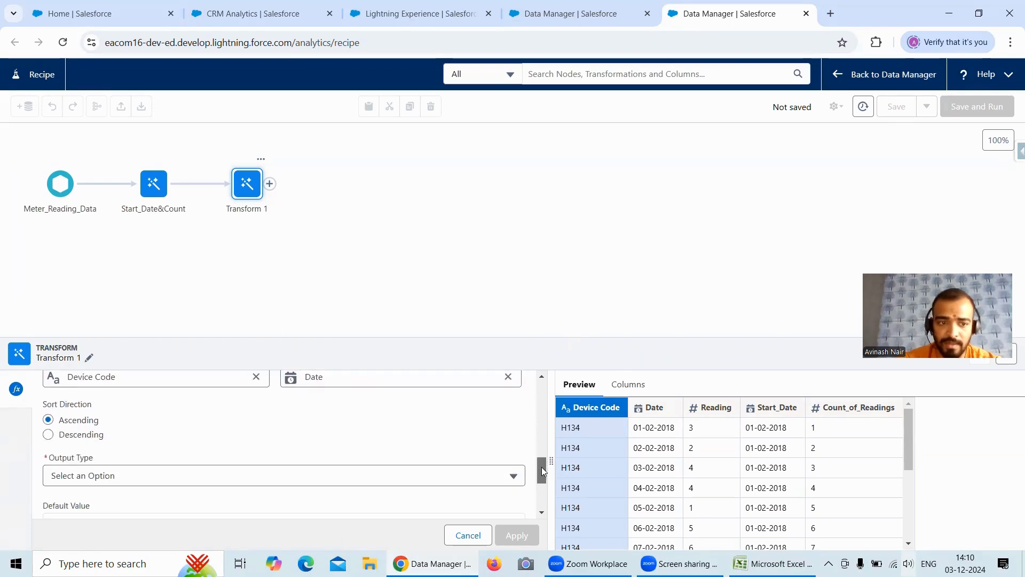
{"action": "left_click", "coordinate": [84, 442]}
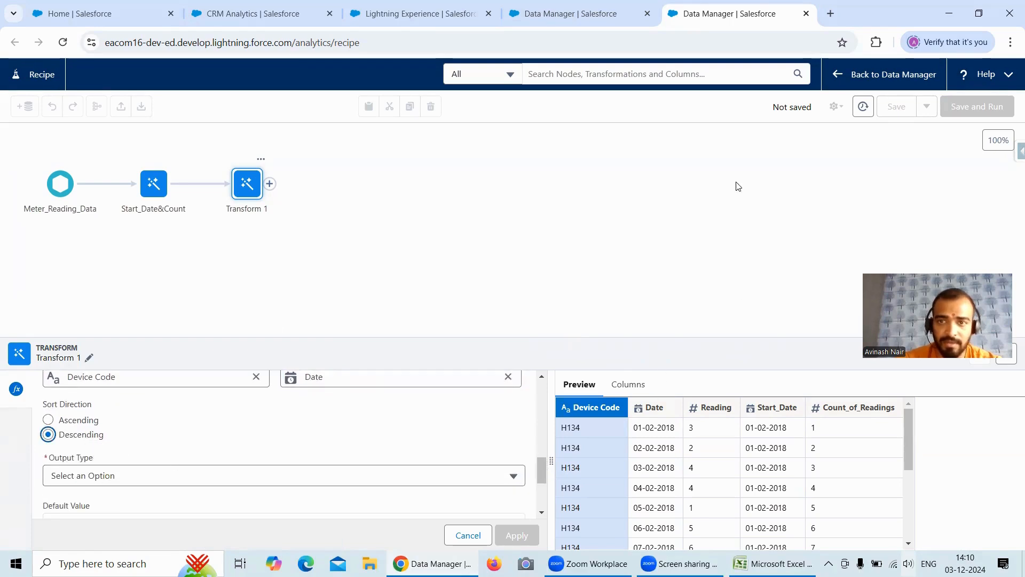
Switch to the Free Session 8 dataflow and review the End_Date computed field's source field and offset function
{"action": "left_click", "coordinate": [616, 21]}
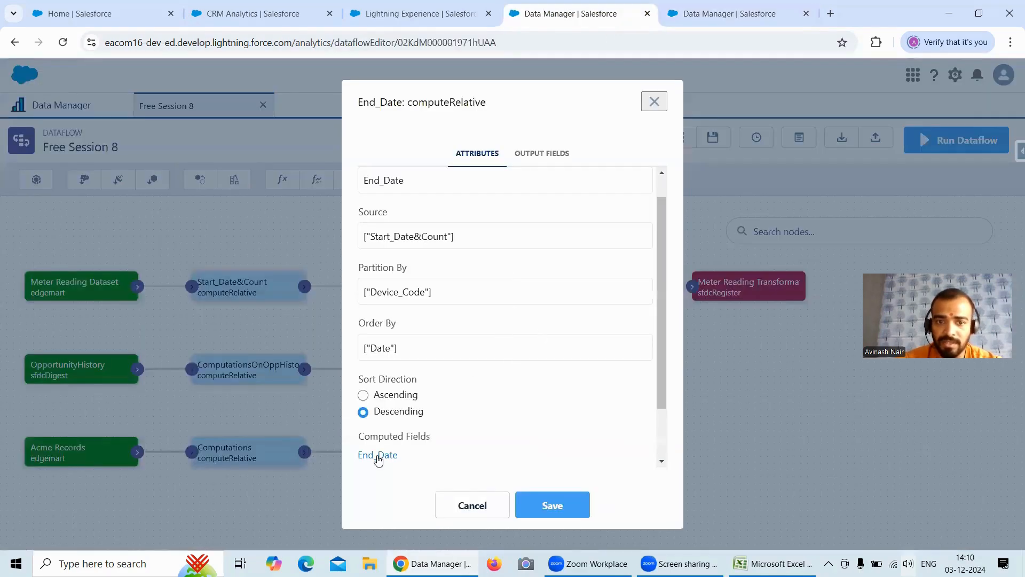
{"action": "left_click", "coordinate": [378, 456]}
{"action": "scroll", "coordinate": [439, 380], "scroll_direction": "down", "scroll_amount": 1}
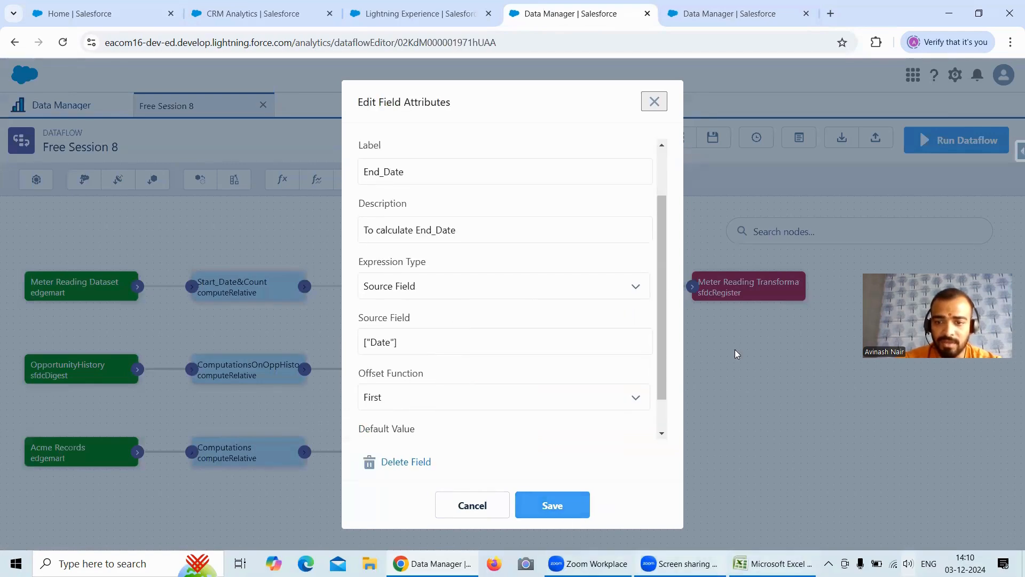
Return to the recipe, find the FIRST_VALUE function, and insert it as the formula first_value(Date)
{"action": "left_click", "coordinate": [703, 14]}
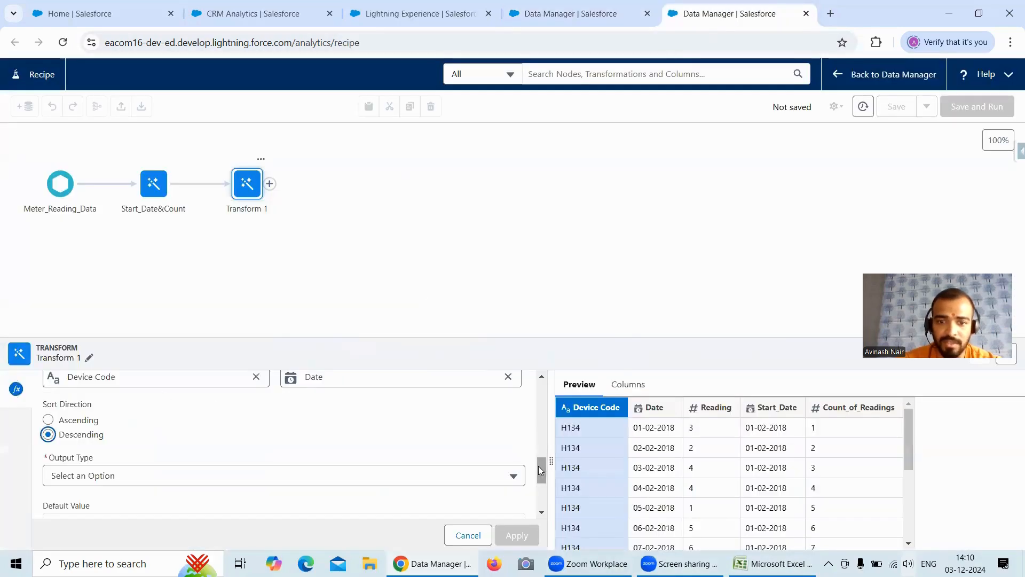
{"action": "left_click_drag", "start_coordinate": [539, 466], "coordinate": [540, 401]}
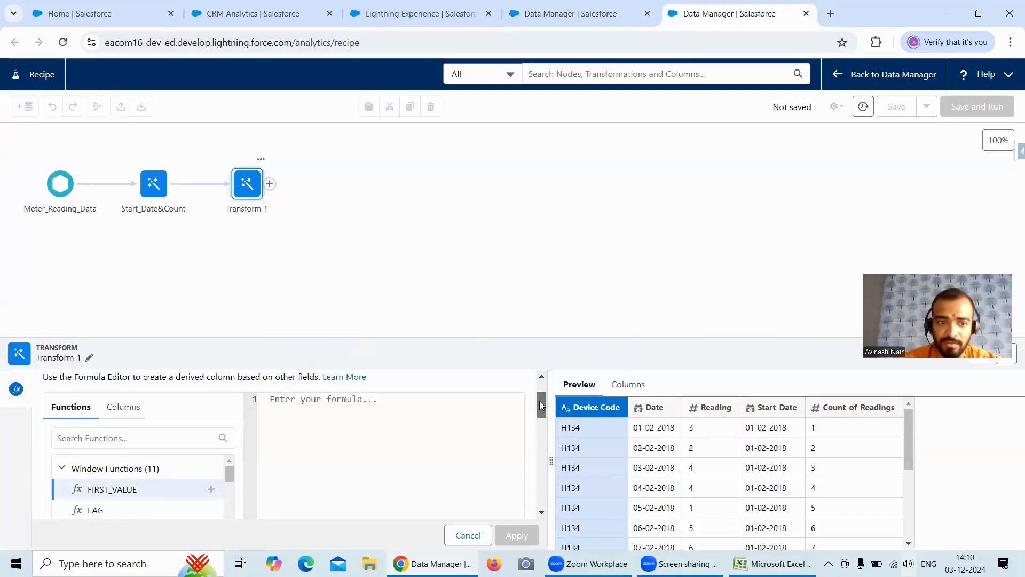
{"action": "left_click", "coordinate": [118, 438]}
{"action": "type", "text": "first"}
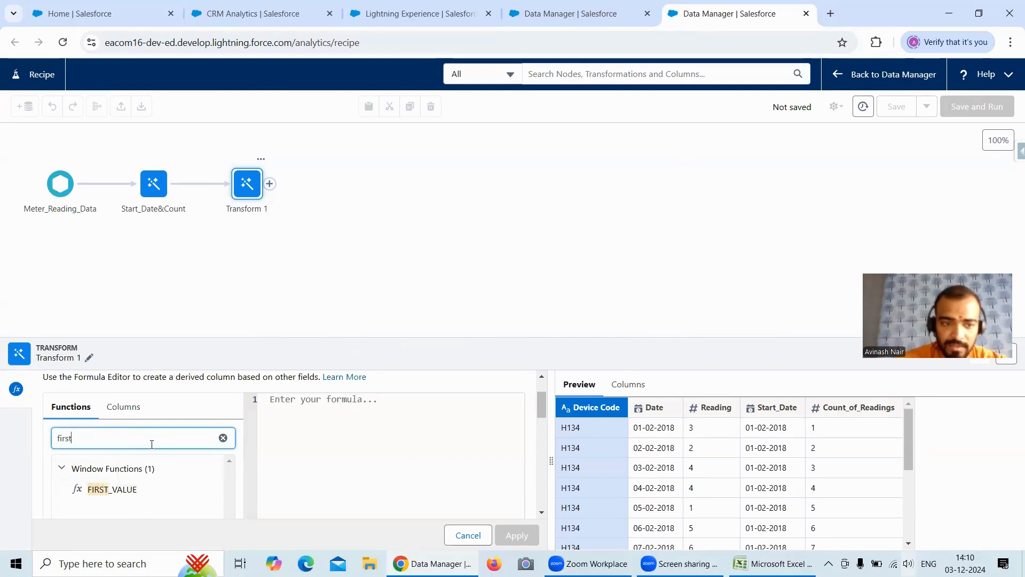
{"action": "left_click", "coordinate": [211, 490]}
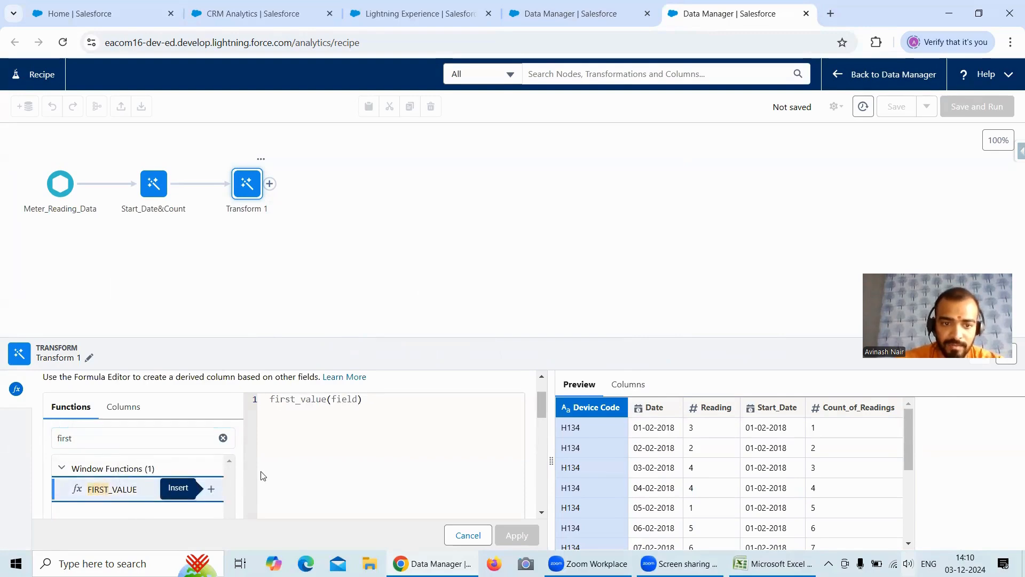
{"action": "left_click", "coordinate": [361, 406]}
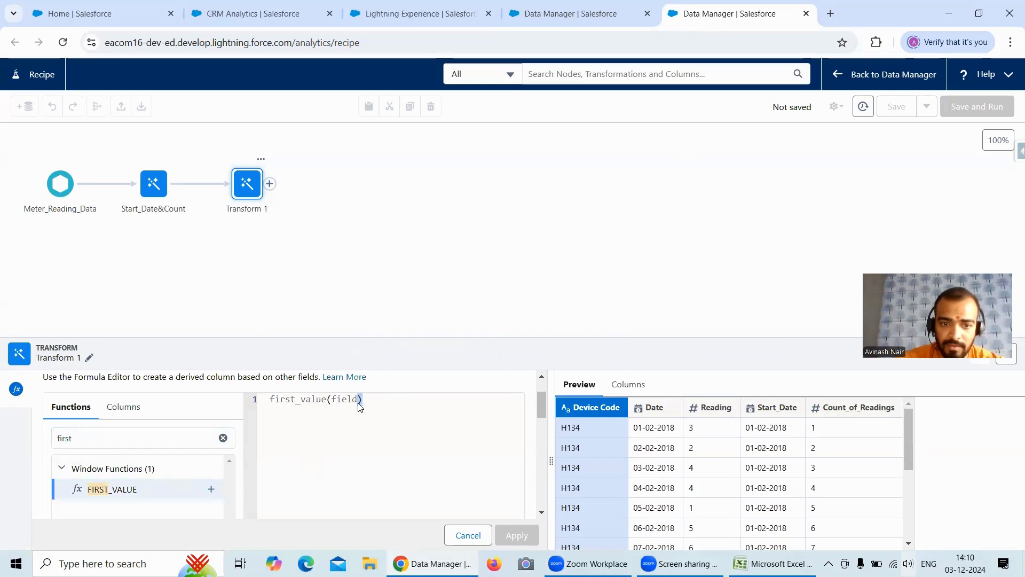
{"action": "double_click", "coordinate": [358, 404]}
{"action": "key", "text": "BackSpace"}
{"action": "key", "text": "BackSpace"}
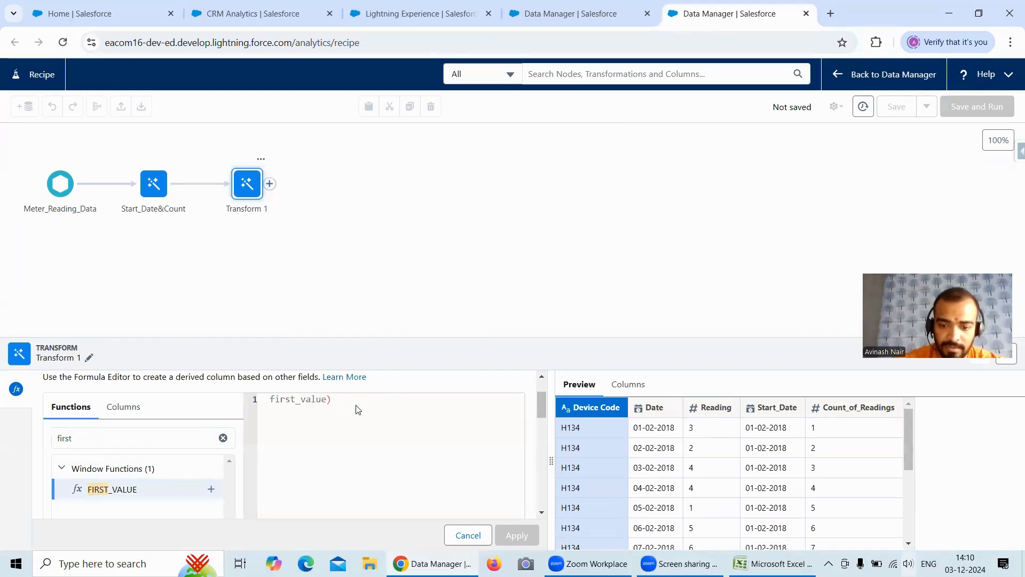
{"action": "type", "text": "(Date"}
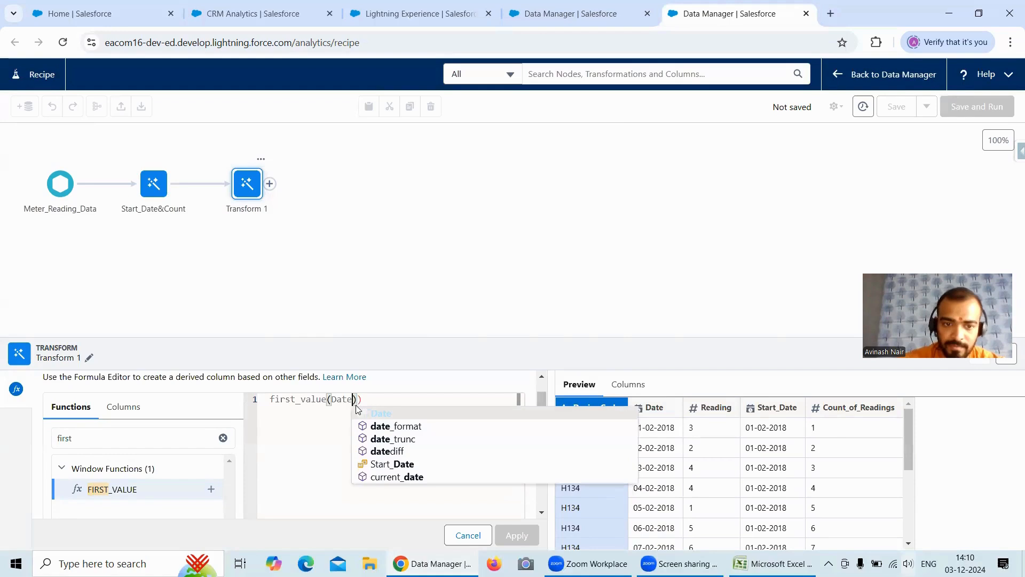
{"action": "left_click", "coordinate": [384, 414]}
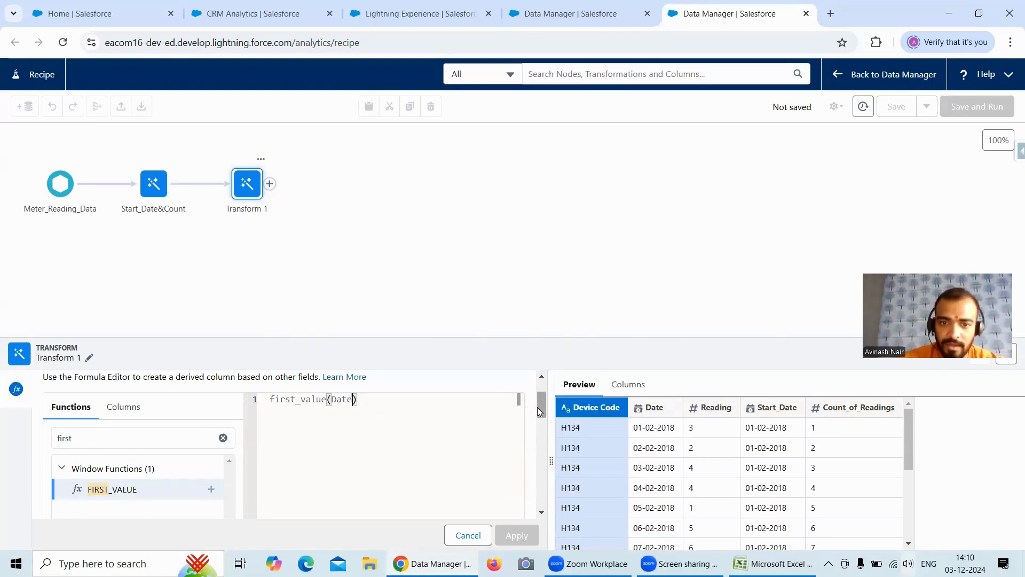
Set the formula's output type to Date Time with the date format dd-MM-yyyy, and apply it
{"action": "left_click_drag", "start_coordinate": [538, 407], "coordinate": [544, 469]}
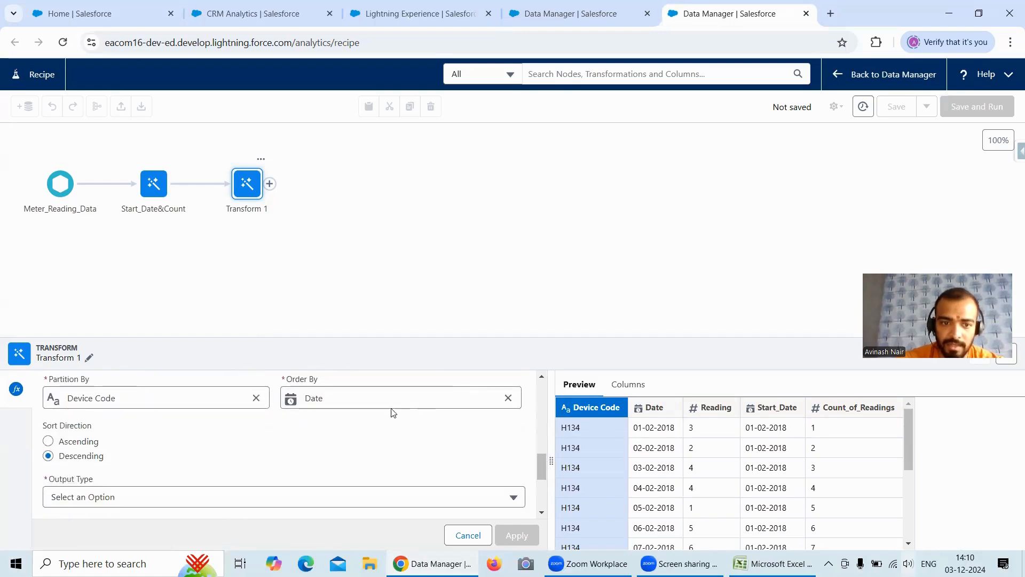
{"action": "scroll", "coordinate": [541, 477], "scroll_direction": "down", "scroll_amount": 1}
{"action": "left_click", "coordinate": [277, 463]}
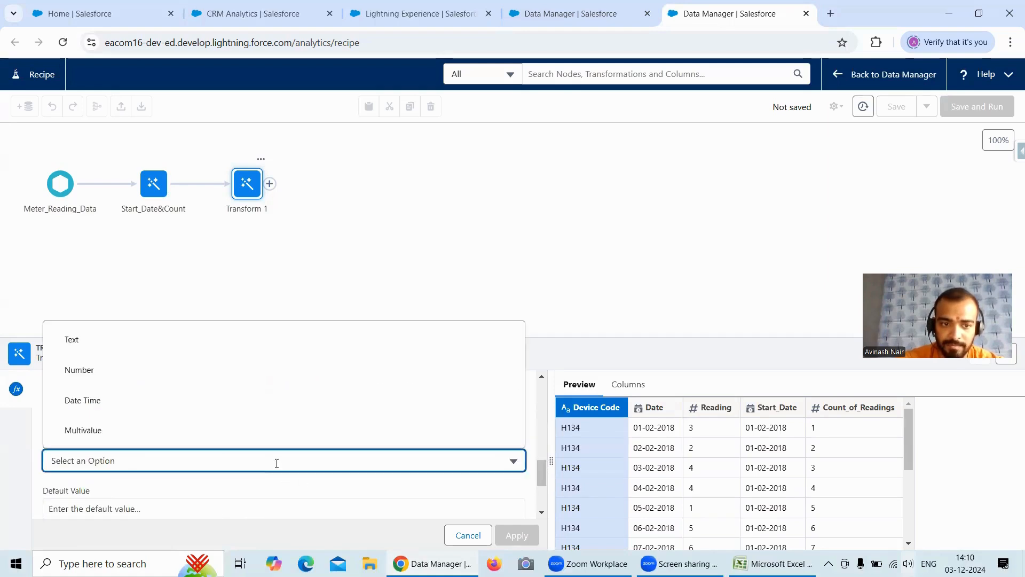
{"action": "left_click", "coordinate": [82, 401]}
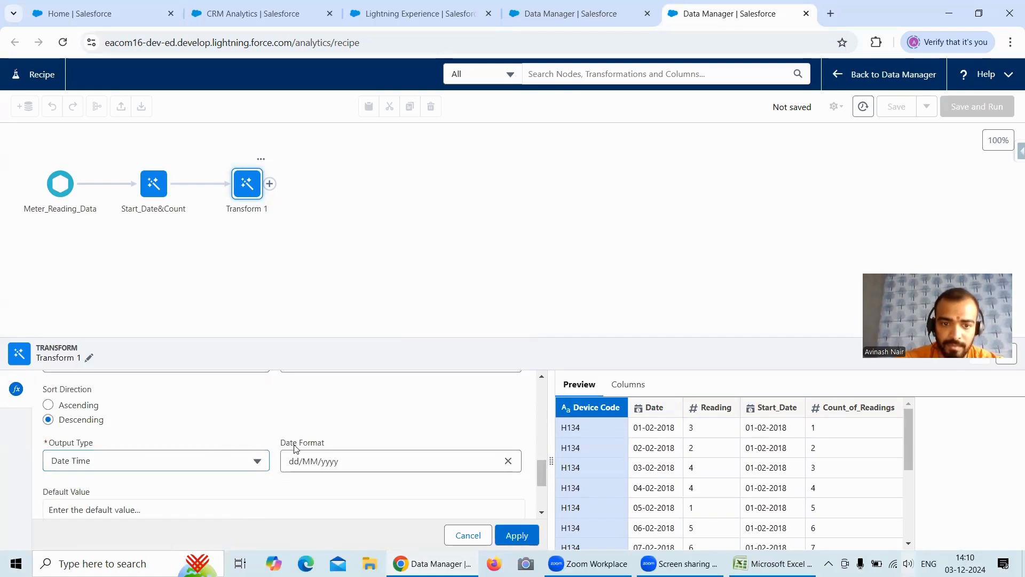
{"action": "left_click", "coordinate": [501, 464]}
{"action": "left_click", "coordinate": [508, 460]}
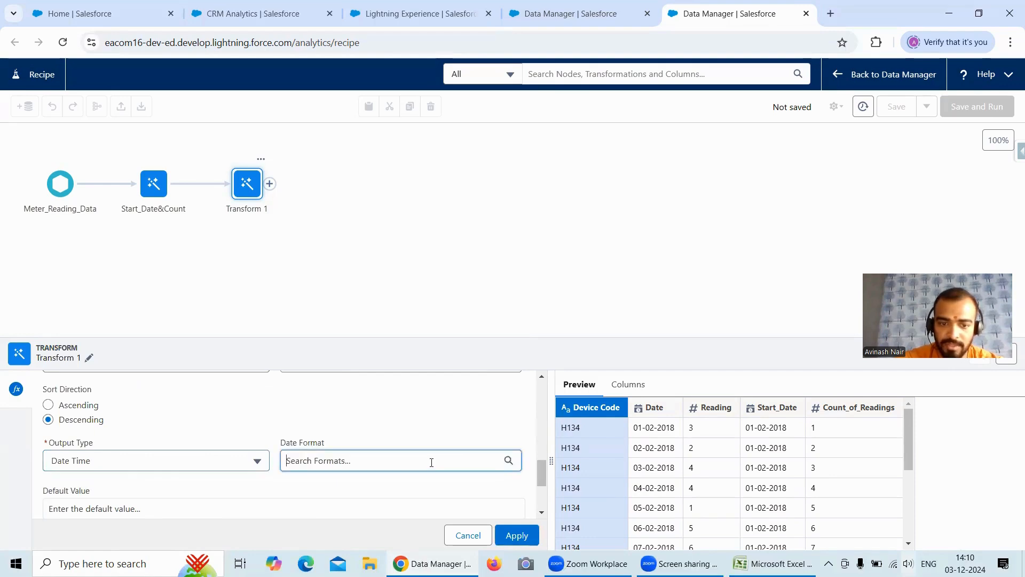
{"action": "left_click", "coordinate": [430, 460]}
{"action": "type", "text": "dd-m"}
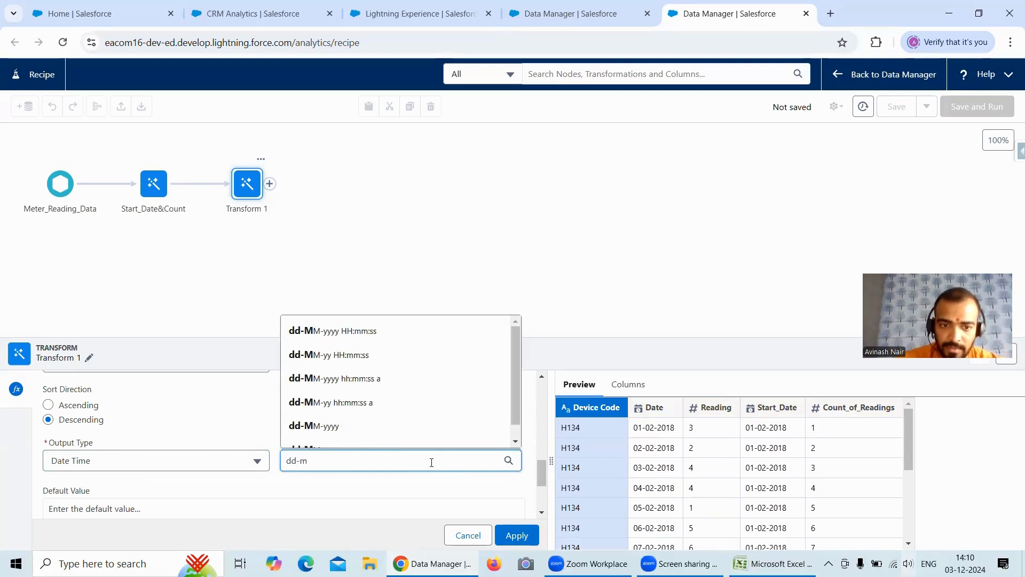
{"action": "left_click", "coordinate": [415, 432]}
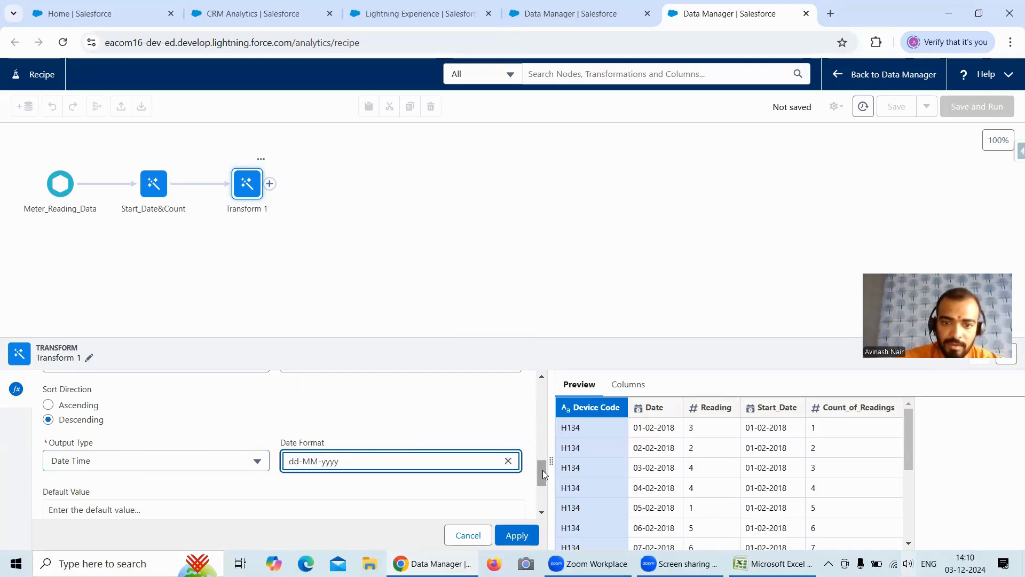
{"action": "left_click_drag", "start_coordinate": [543, 470], "coordinate": [542, 498]}
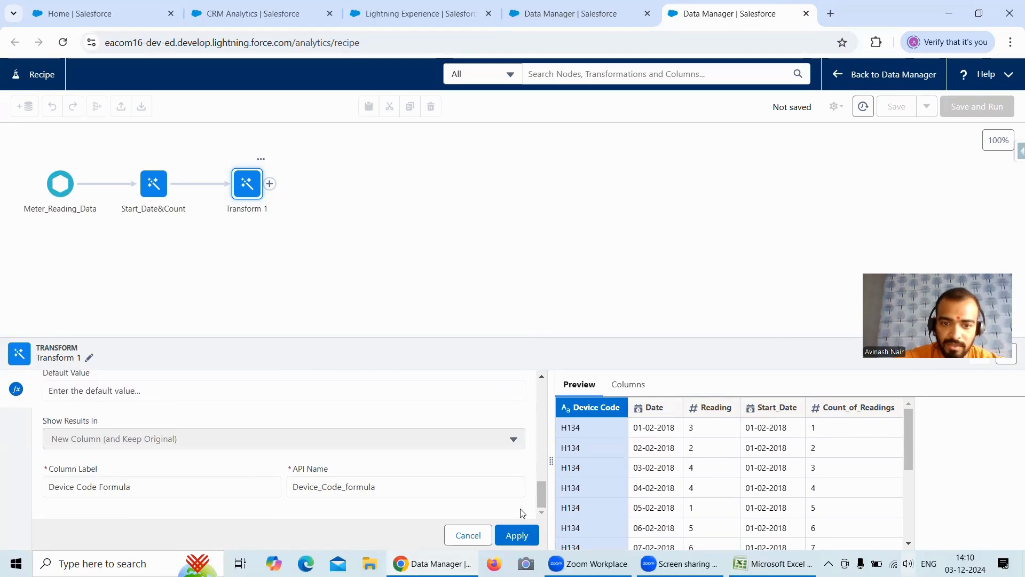
{"action": "left_click", "coordinate": [516, 535]}
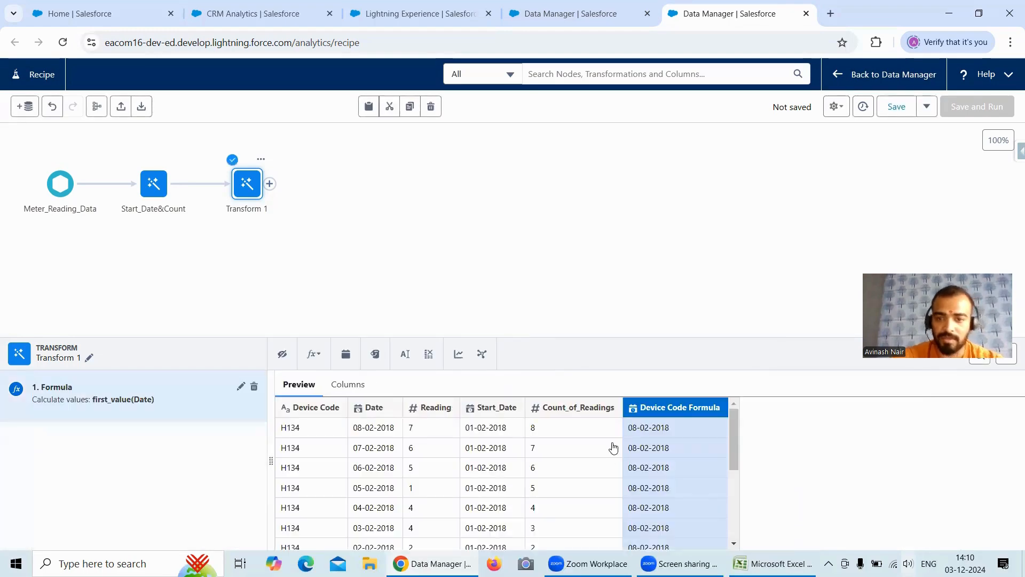
Reopen the first_value(Date) formula for editing and copy the End_Date field label from the Free Session 8 dataflow
{"action": "left_click", "coordinate": [241, 386]}
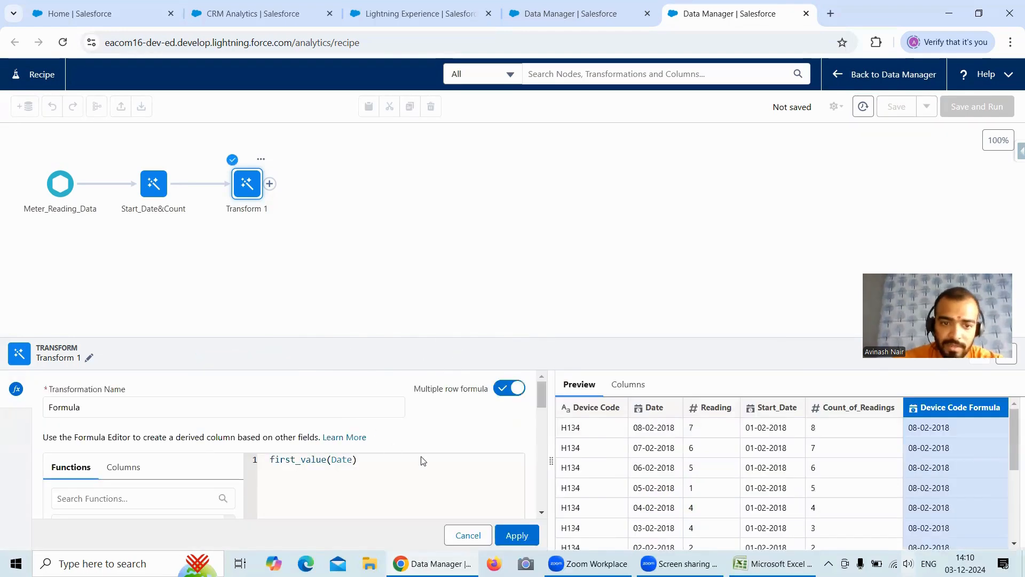
{"action": "scroll", "coordinate": [527, 503], "scroll_direction": "down", "scroll_amount": 10}
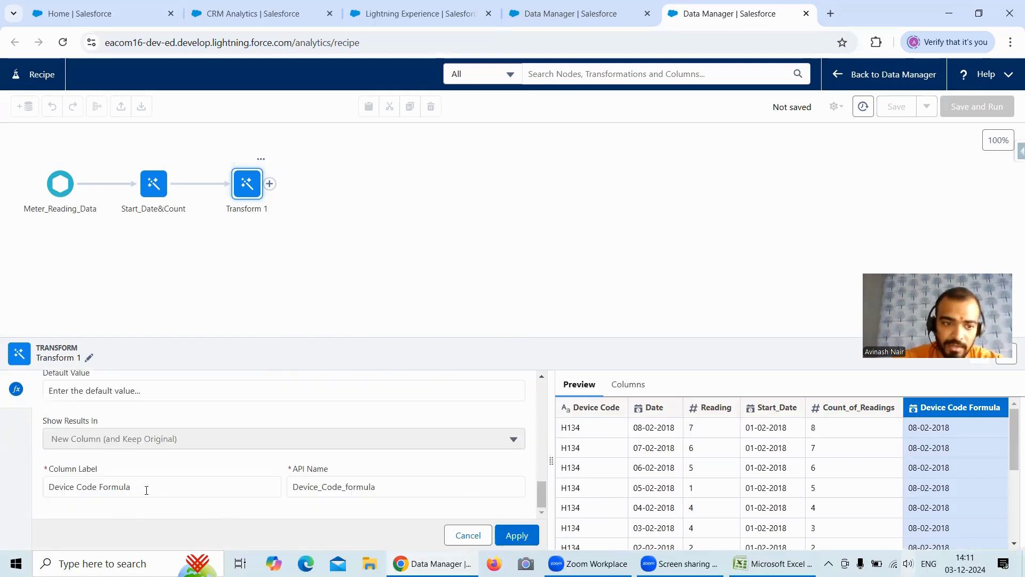
{"action": "left_click_drag", "start_coordinate": [147, 487], "coordinate": [50, 489]}
{"action": "left_click", "coordinate": [536, 22]}
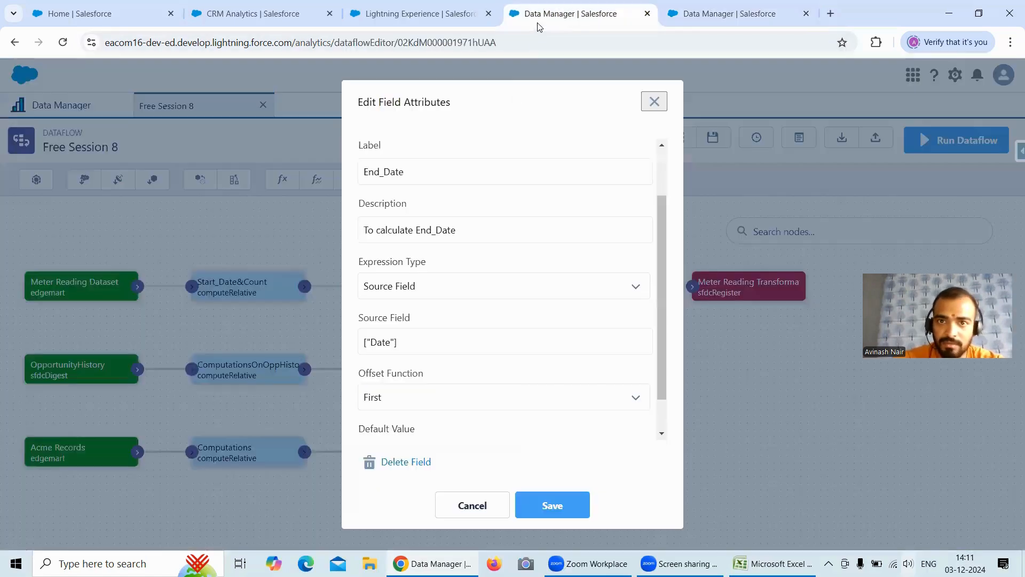
{"action": "left_click_drag", "start_coordinate": [427, 171], "coordinate": [364, 172]}
{"action": "key", "text": "ctrl+c"}
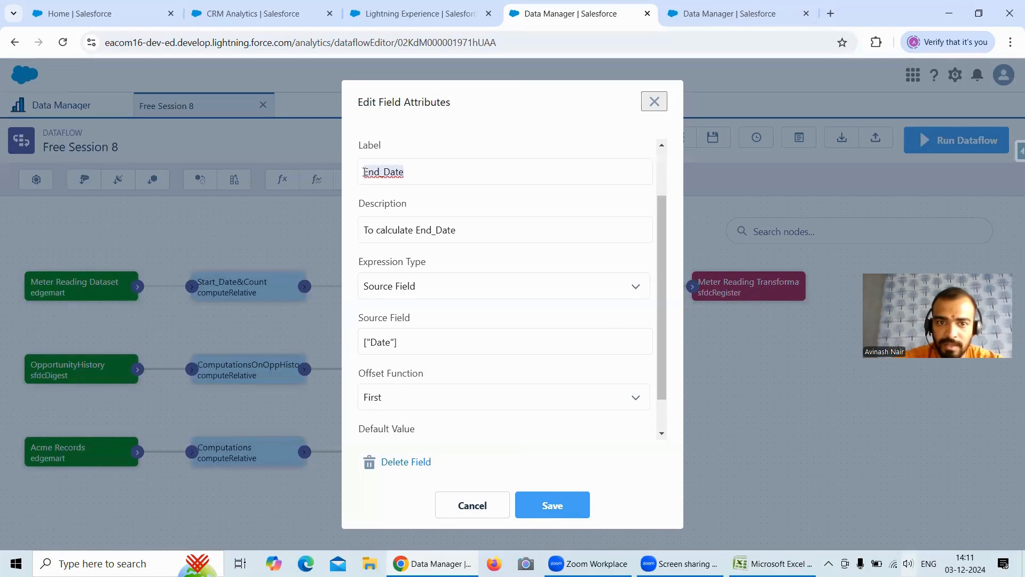
Return to the recipe, set the formula's column label and API name to End_Date, and apply the change
{"action": "left_click", "coordinate": [710, 22]}
{"action": "left_click_drag", "start_coordinate": [173, 488], "coordinate": [46, 487]}
{"action": "key", "text": "ctrl+v"}
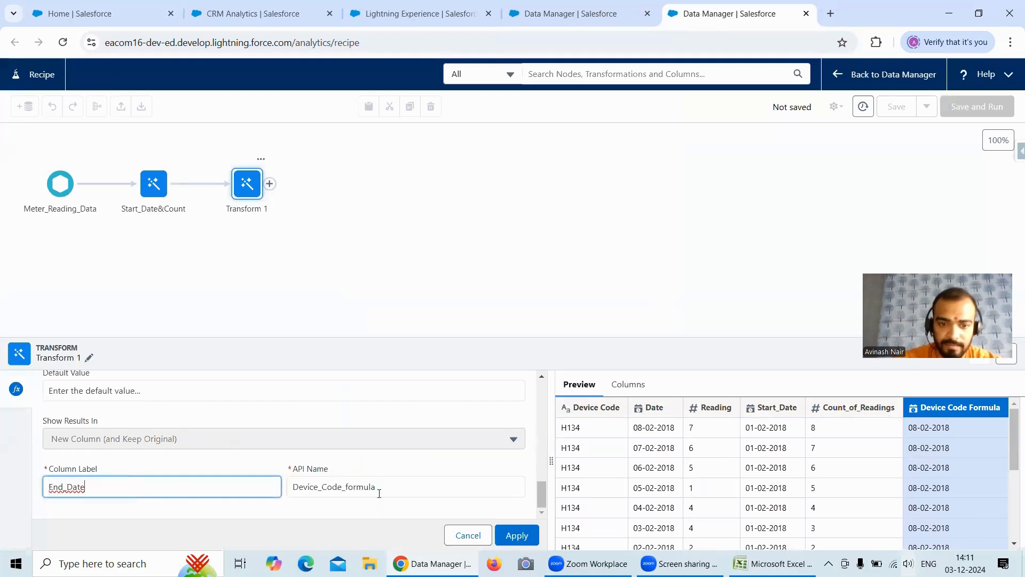
{"action": "left_click_drag", "start_coordinate": [375, 486], "coordinate": [284, 494]}
{"action": "key", "text": "ctrl+v"}
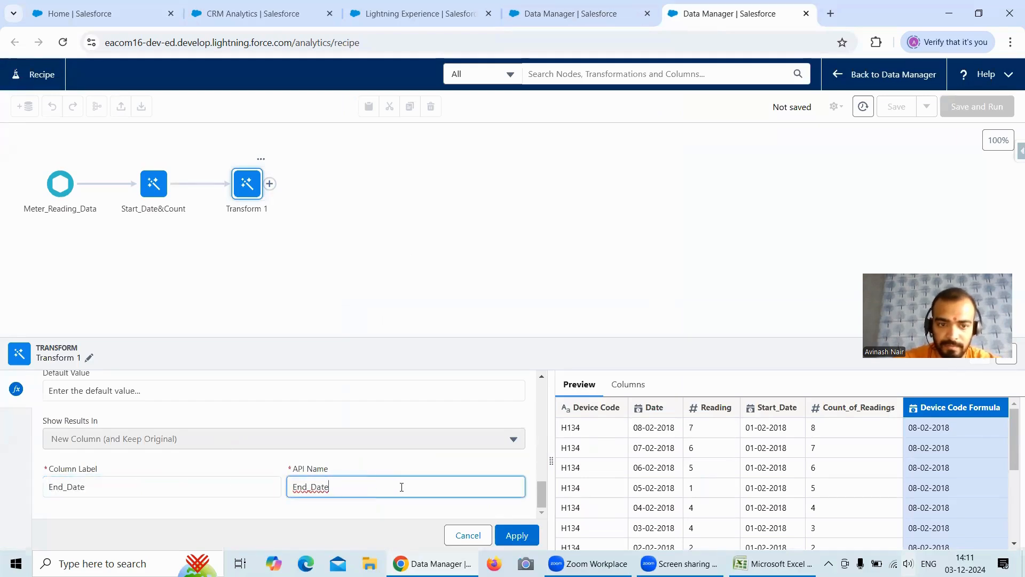
{"action": "left_click_drag", "start_coordinate": [540, 496], "coordinate": [541, 451]}
{"action": "left_click", "coordinate": [516, 535]}
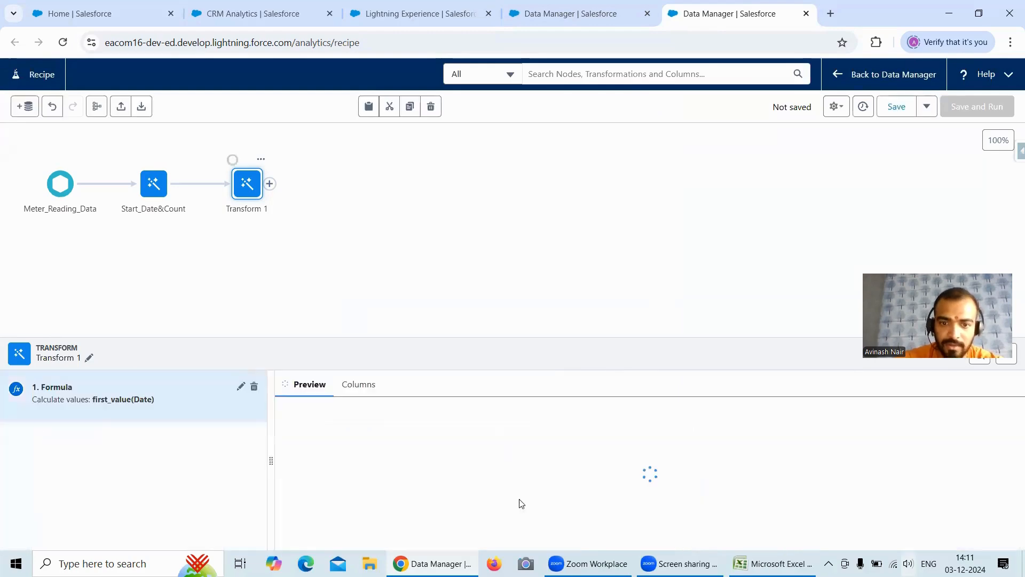
In the Free Session 8 dataflow, open the End_Date node's Filter computed field and copy its SAQL expression
{"action": "left_click", "coordinate": [584, 21]}
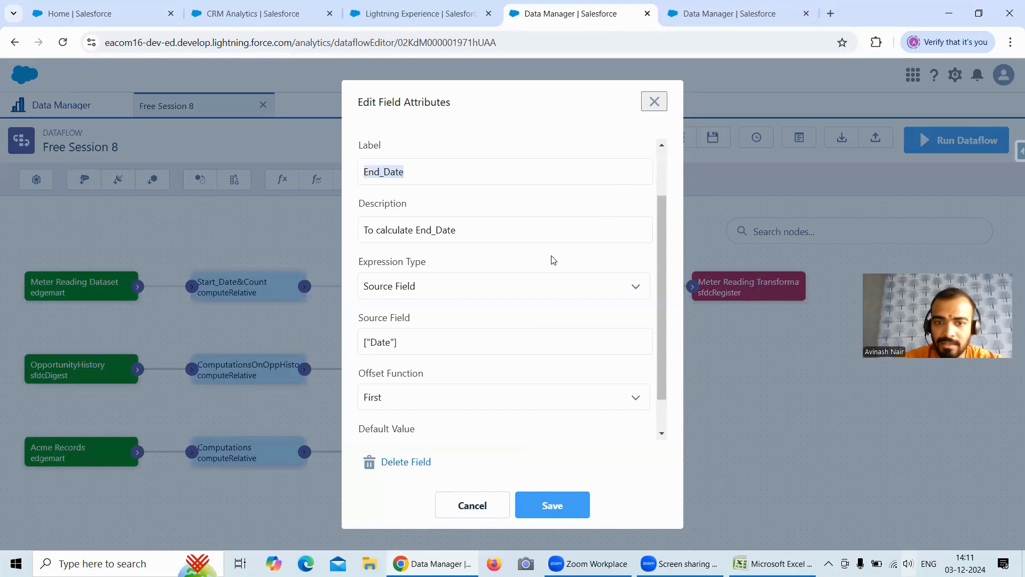
{"action": "left_click", "coordinate": [472, 505]}
{"action": "scroll", "coordinate": [469, 403], "scroll_direction": "down", "scroll_amount": 3}
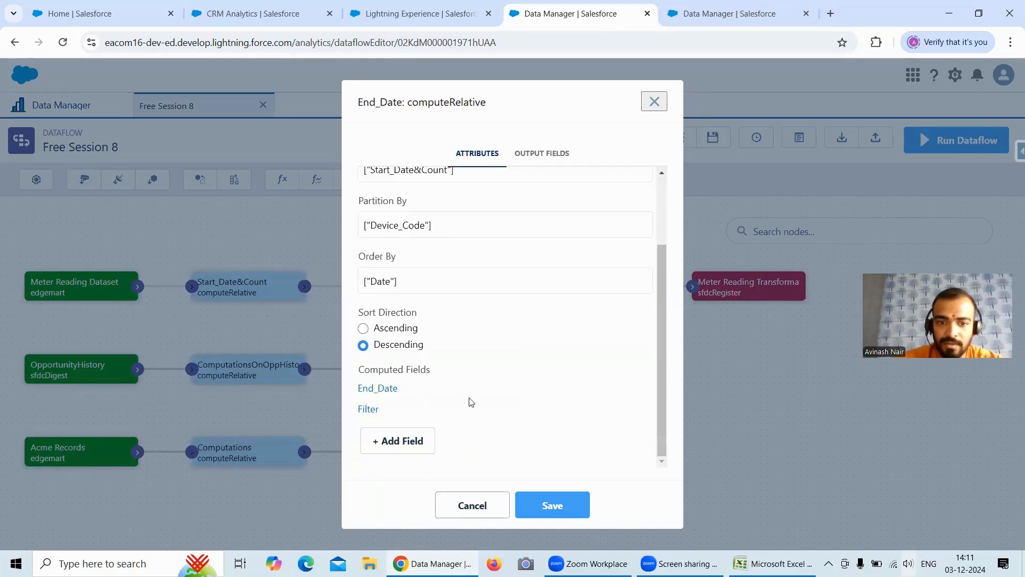
{"action": "left_click", "coordinate": [370, 408]}
{"action": "scroll", "coordinate": [483, 320], "scroll_direction": "down", "scroll_amount": 1}
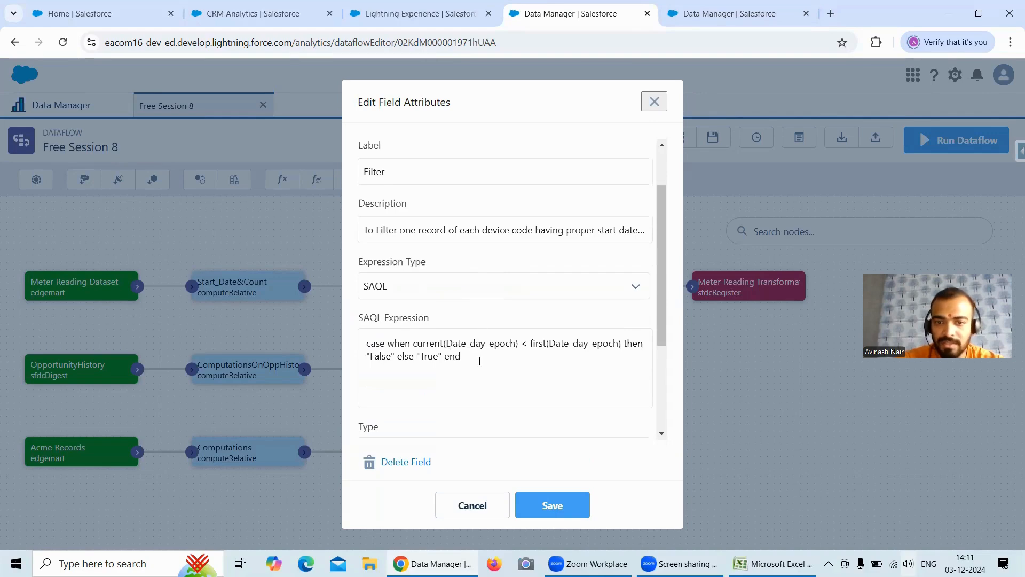
{"action": "left_click_drag", "start_coordinate": [470, 358], "coordinate": [365, 342]}
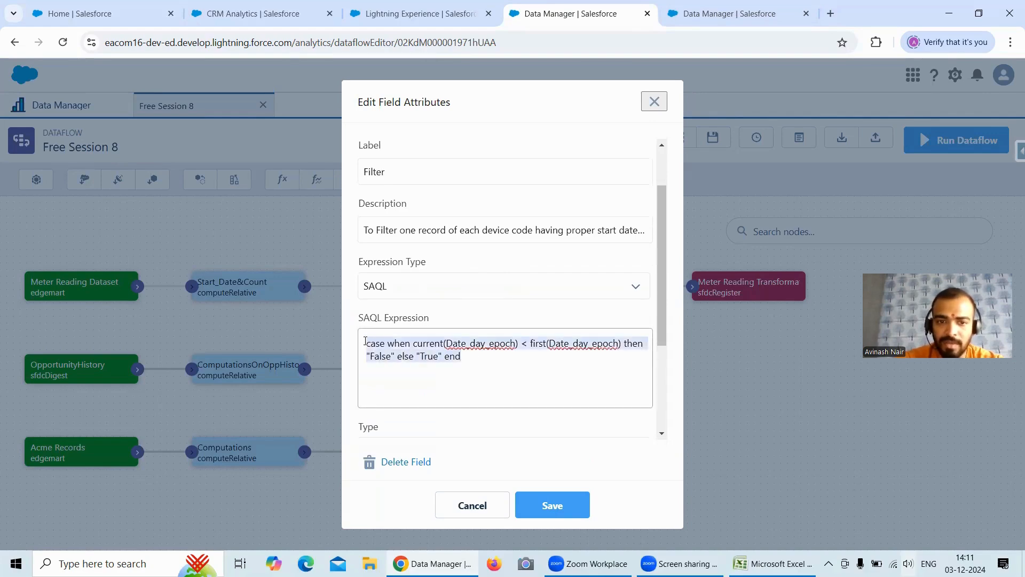
{"action": "scroll", "coordinate": [439, 298], "scroll_direction": "up", "scroll_amount": 1}
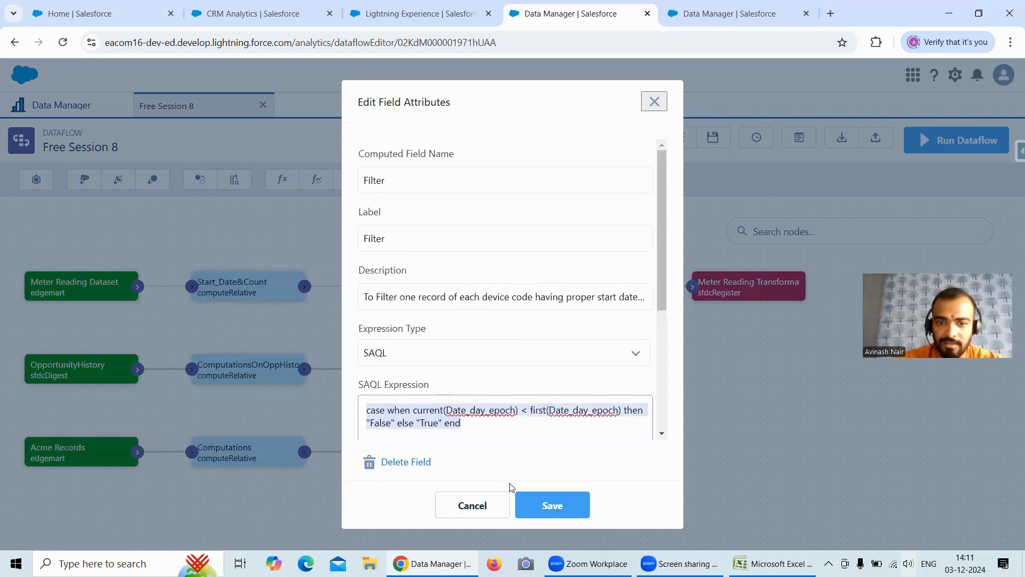
Return to the recipe and add a second formula to Transform 1 with multiple row formula enabled
{"action": "left_click", "coordinate": [725, 15]}
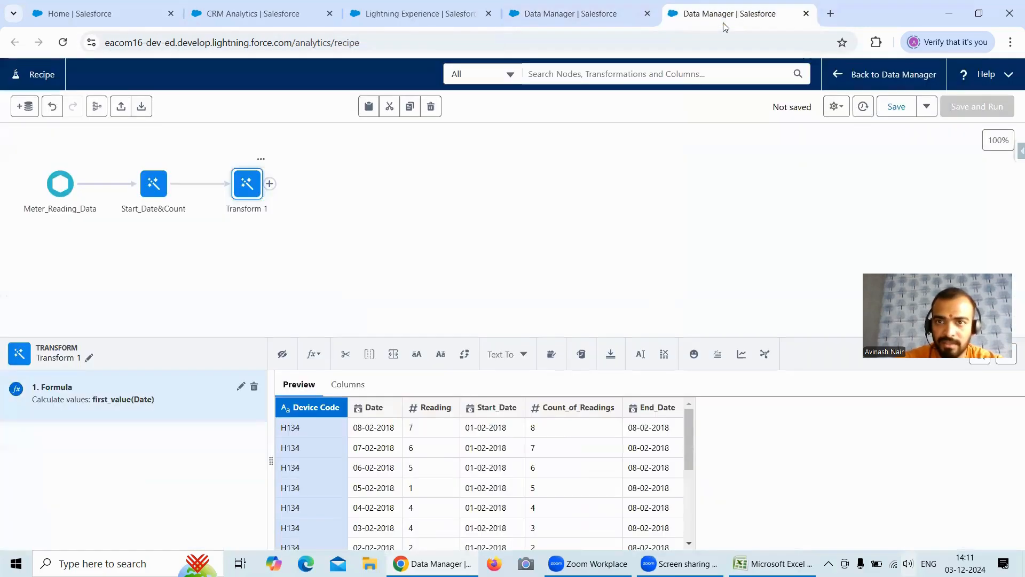
{"action": "left_click", "coordinate": [313, 355]}
{"action": "left_click", "coordinate": [336, 434]}
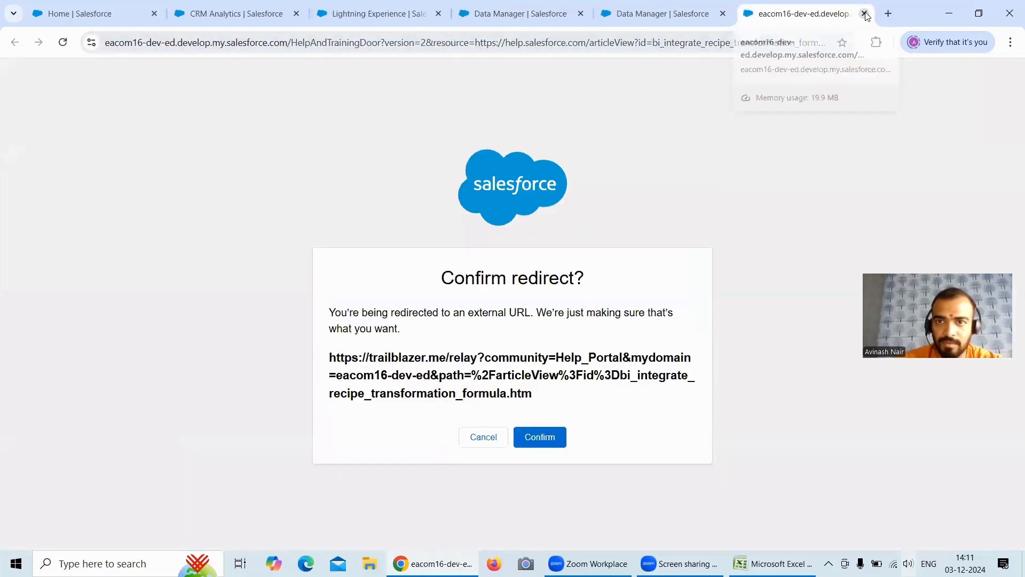
{"action": "left_click", "coordinate": [865, 13]}
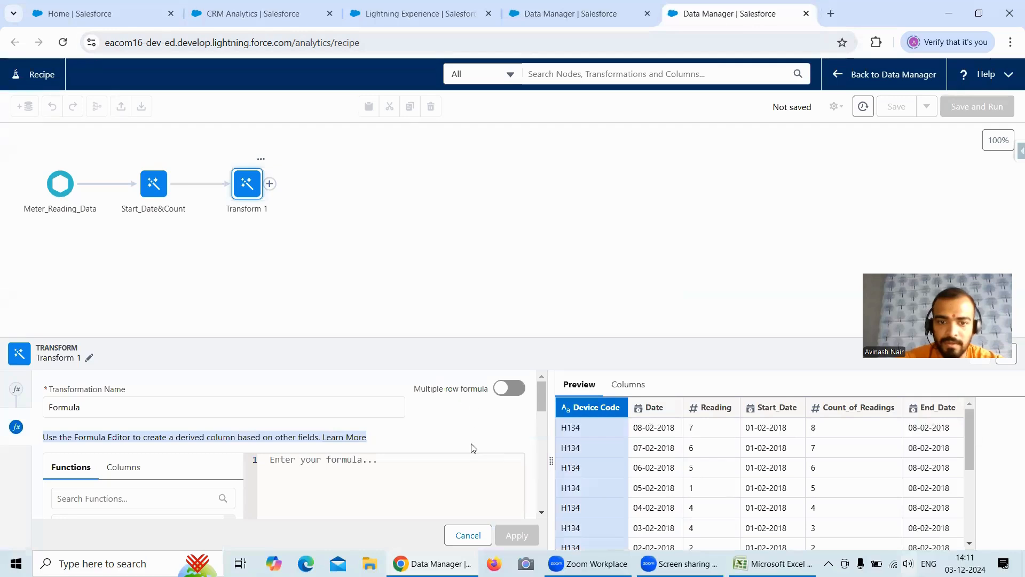
{"action": "left_click", "coordinate": [509, 388]}
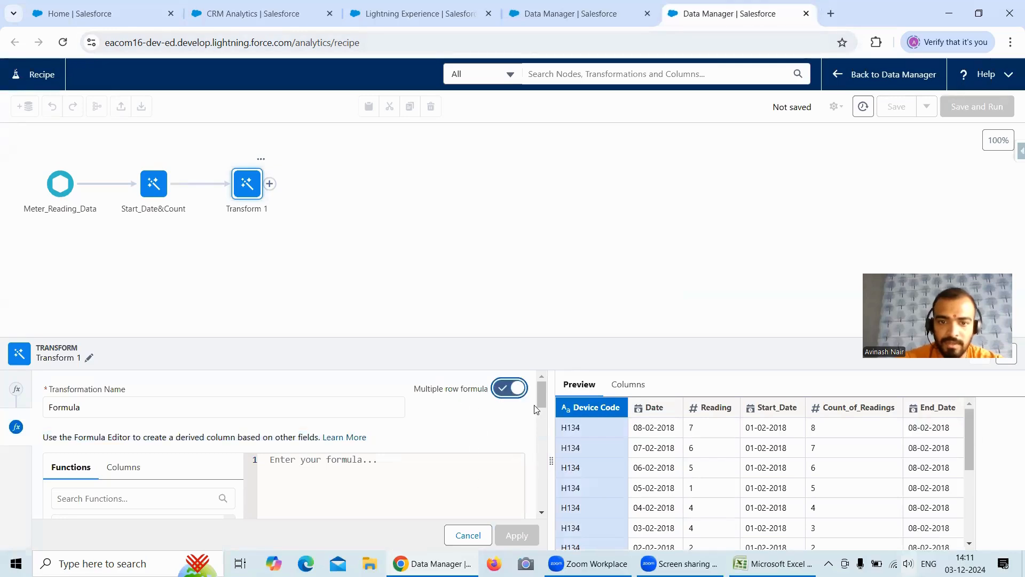
Set the new formula's column label and API name to Filter
{"action": "left_click_drag", "start_coordinate": [541, 402], "coordinate": [542, 503]}
{"action": "left_click_drag", "start_coordinate": [146, 498], "coordinate": [42, 498]}
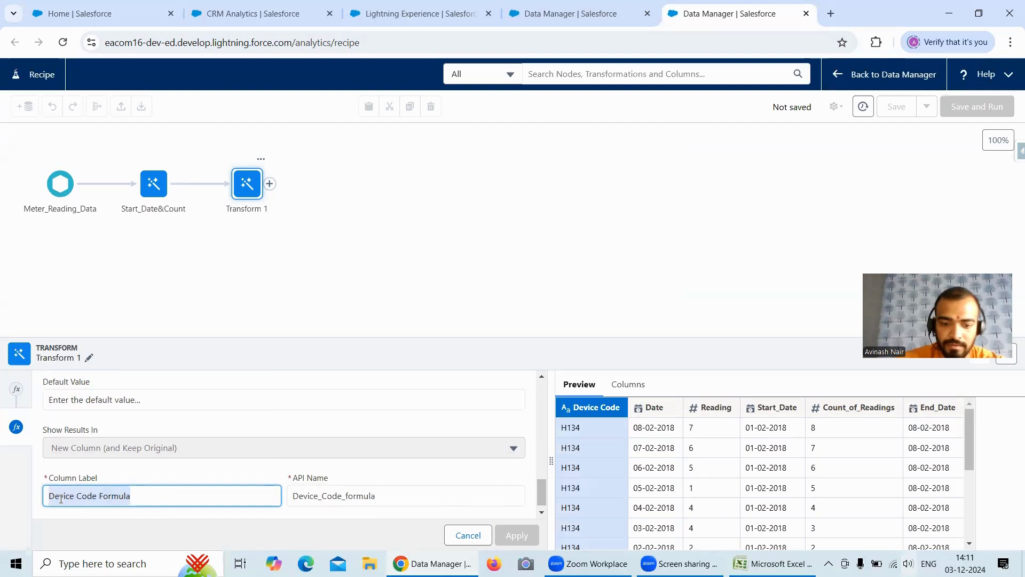
{"action": "type", "text": "Filter"}
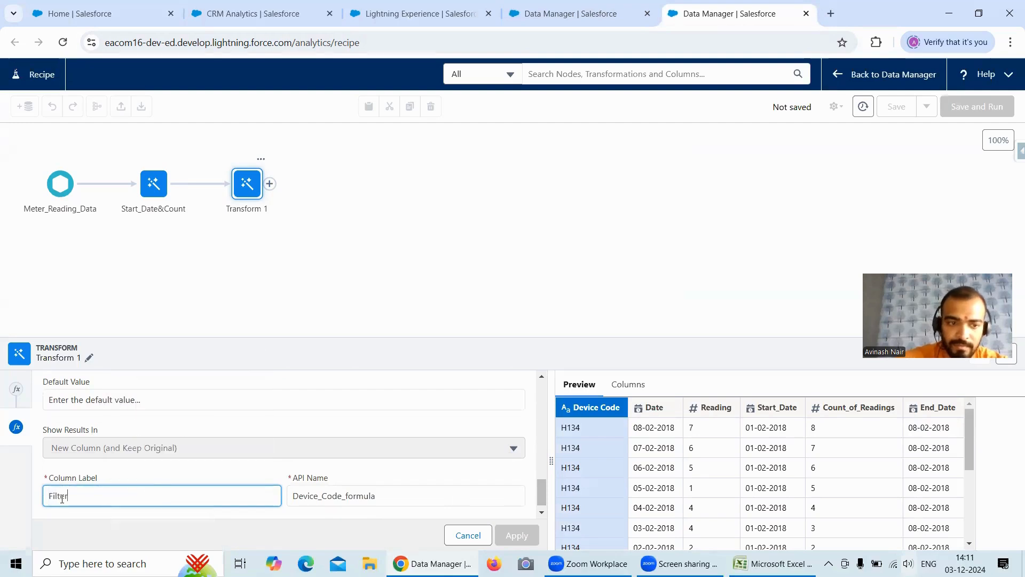
{"action": "left_click", "coordinate": [391, 493]}
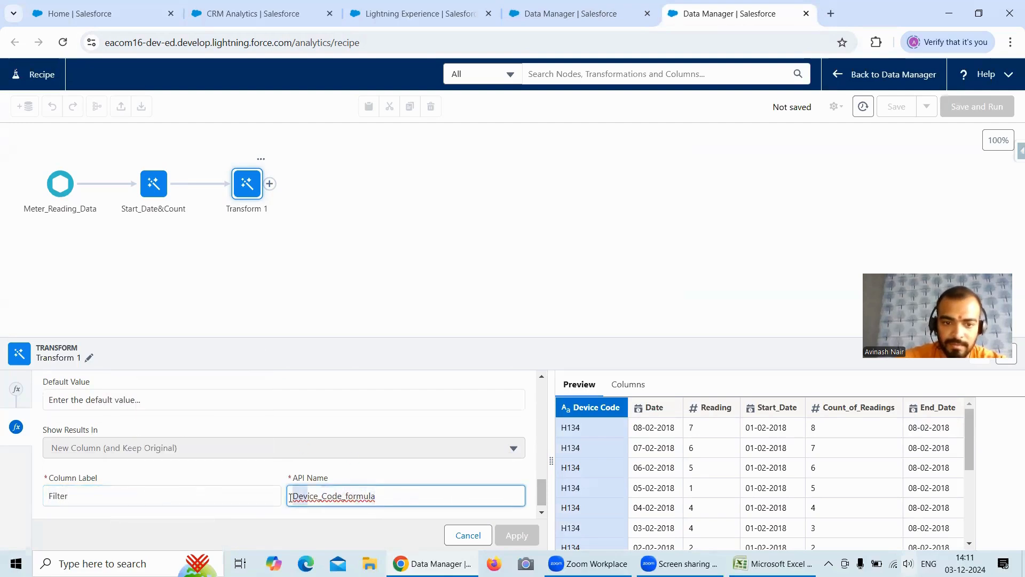
{"action": "key", "text": "BackSpace"}
{"action": "key", "text": "BackSpace"}
{"action": "key", "text": "BackSpace"}
{"action": "key", "text": "BackSpace"}
{"action": "key", "text": "BackSpace"}
{"action": "key", "text": "BackSpace"}
{"action": "key", "text": "BackSpace"}
{"action": "key", "text": "BackSpace"}
{"action": "key", "text": "BackSpace"}
{"action": "key", "text": "BackSpace"}
{"action": "key", "text": "BackSpace"}
{"action": "key", "text": "BackSpace"}
{"action": "key", "text": "BackSpace"}
{"action": "key", "text": "BackSpace"}
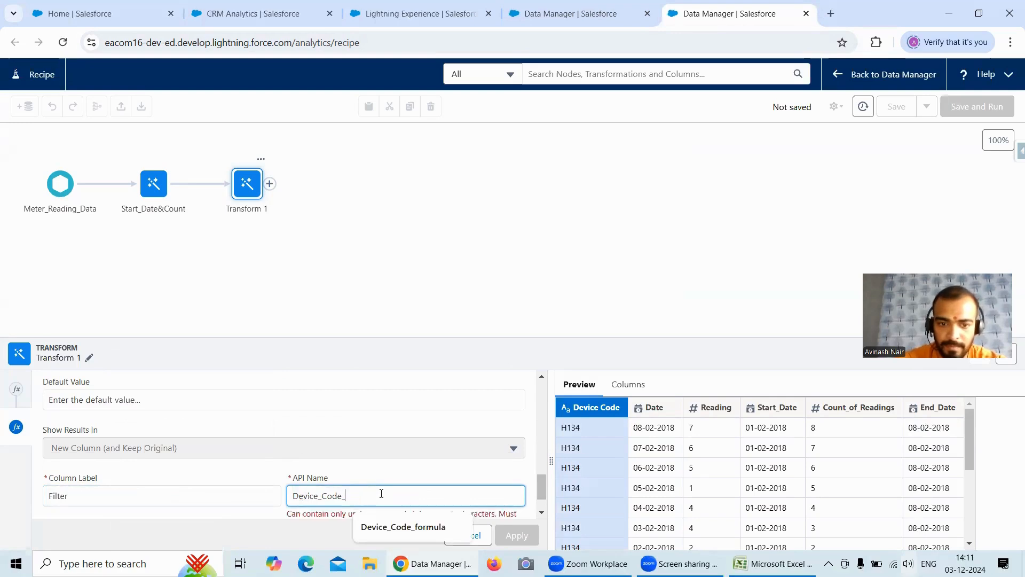
{"action": "key", "text": "BackSpace"}
{"action": "key", "text": "BackSpace"}
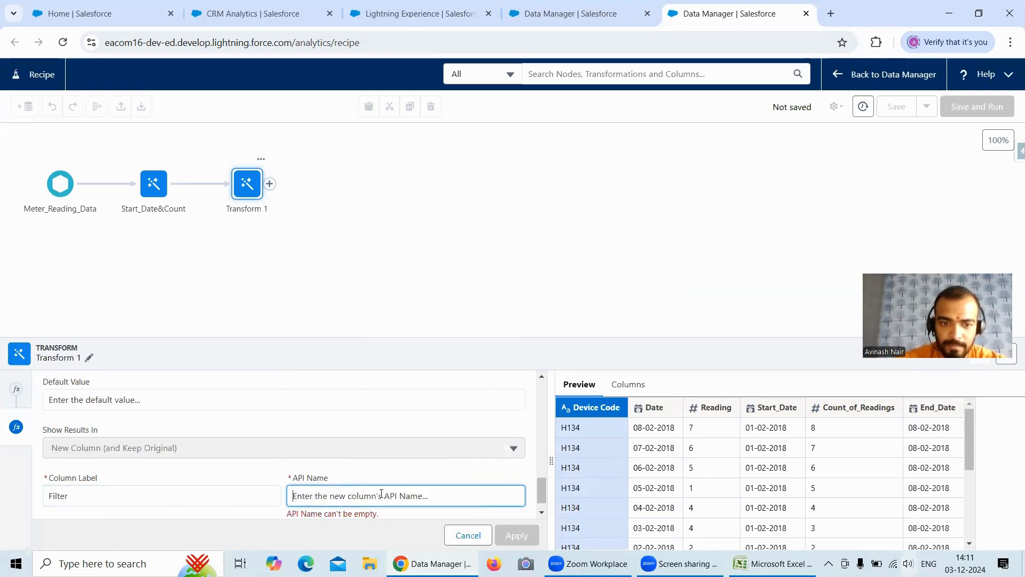
{"action": "type", "text": "Filter"}
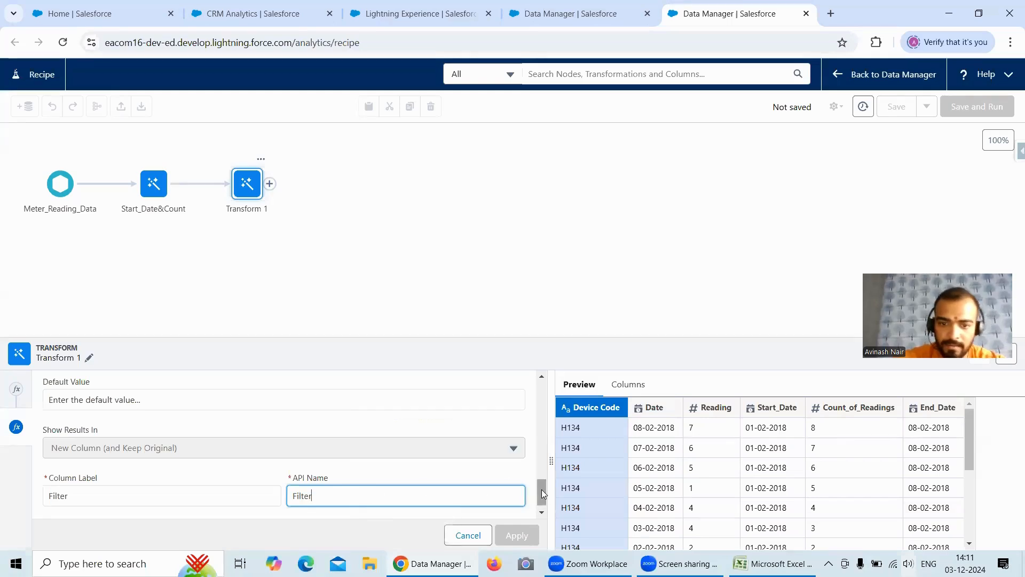
Partition the formula by Device Code and order it by Date in descending direction
{"action": "left_click_drag", "start_coordinate": [542, 492], "coordinate": [538, 468]}
{"action": "scroll", "coordinate": [512, 464], "scroll_direction": "up", "scroll_amount": 1}
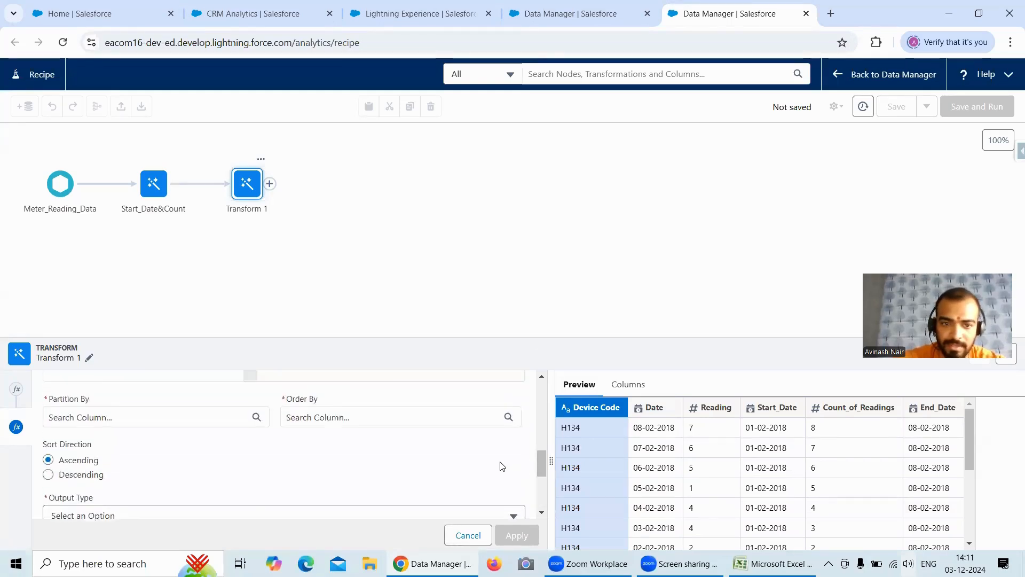
{"action": "left_click", "coordinate": [155, 427]}
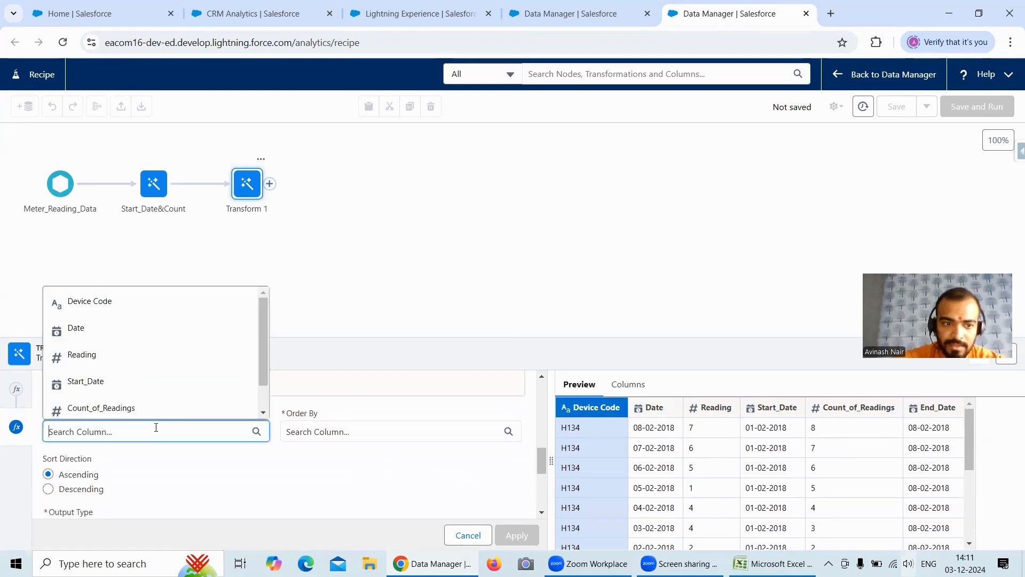
{"action": "left_click", "coordinate": [117, 302]}
{"action": "left_click", "coordinate": [481, 333]}
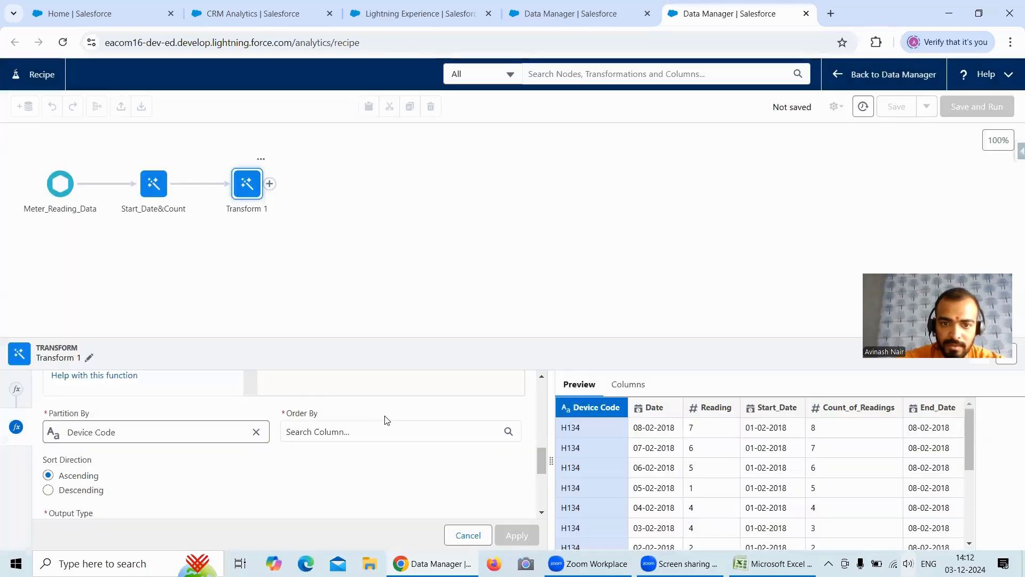
{"action": "left_click", "coordinate": [352, 431]}
{"action": "left_click", "coordinate": [335, 329]}
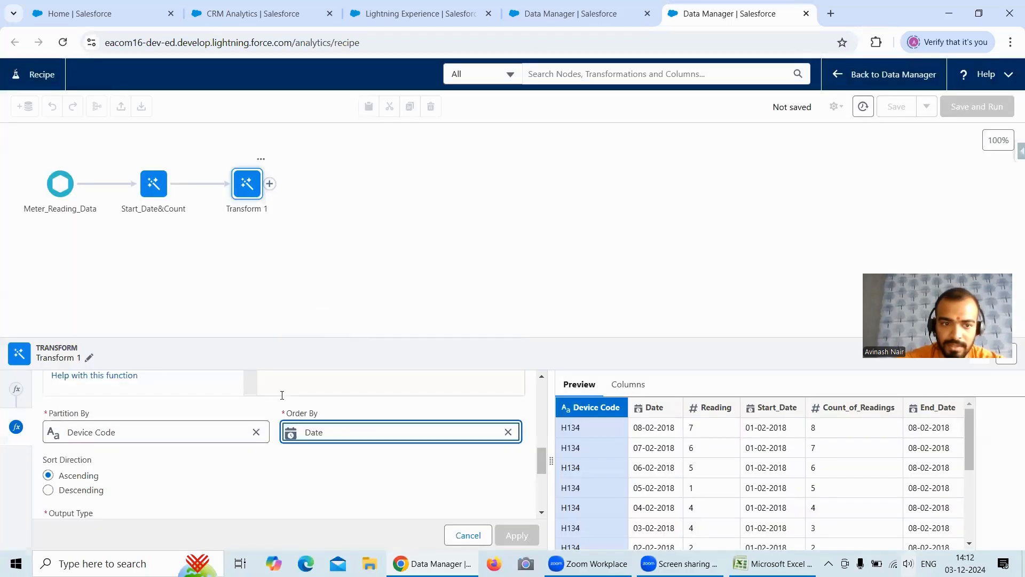
{"action": "left_click", "coordinate": [71, 491]}
Set the Filter formula's output type to Text
{"action": "scroll", "coordinate": [213, 464], "scroll_direction": "down", "scroll_amount": 1}
{"action": "left_click", "coordinate": [194, 463]}
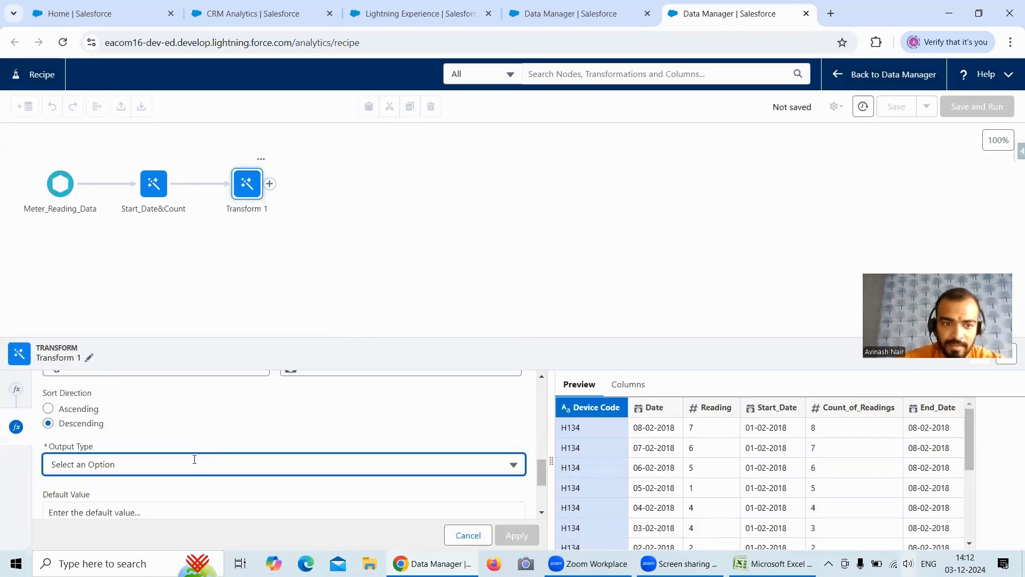
{"action": "left_click", "coordinate": [101, 345]}
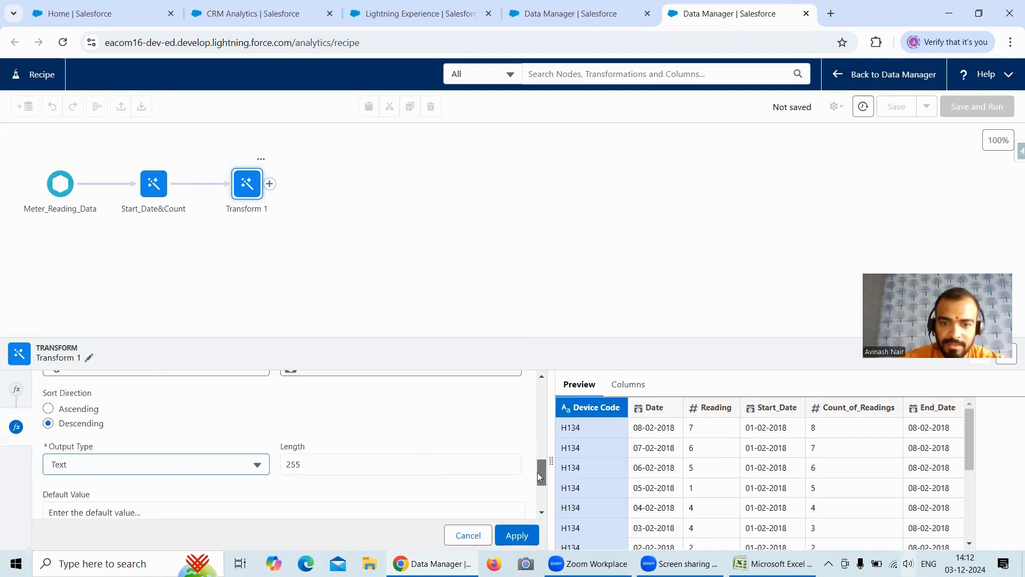
Paste the copied expression case when current(Date_day_epoch) < first(Date_day_epoch) then "False" else "True" end into the formula editor
{"action": "left_click_drag", "start_coordinate": [542, 472], "coordinate": [540, 392]}
{"action": "left_click", "coordinate": [351, 464]}
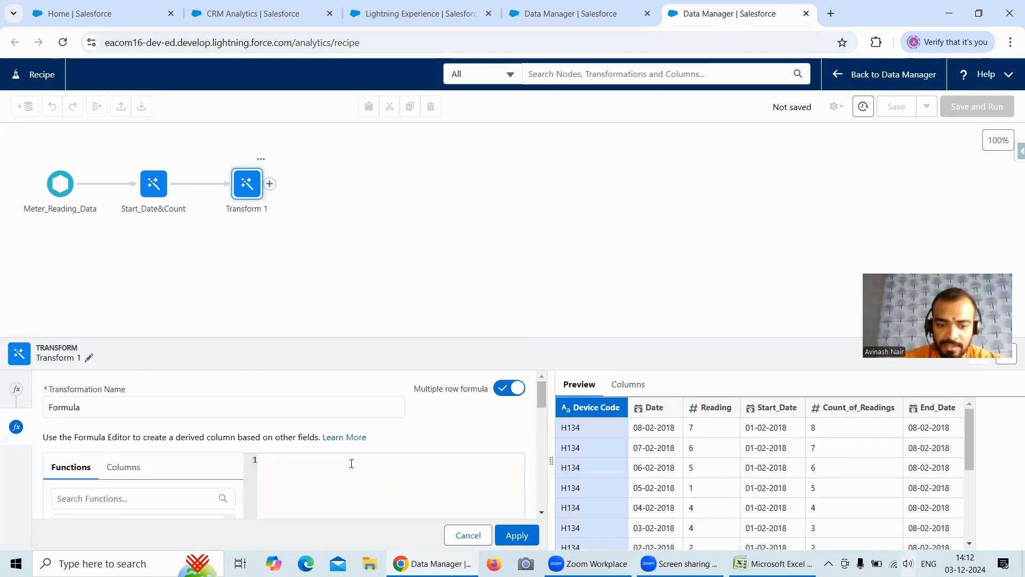
{"action": "type", "text": "case when current(Date_day_epoch) < first(Date_day_epoch) then \"False\" else \"True\" end"}
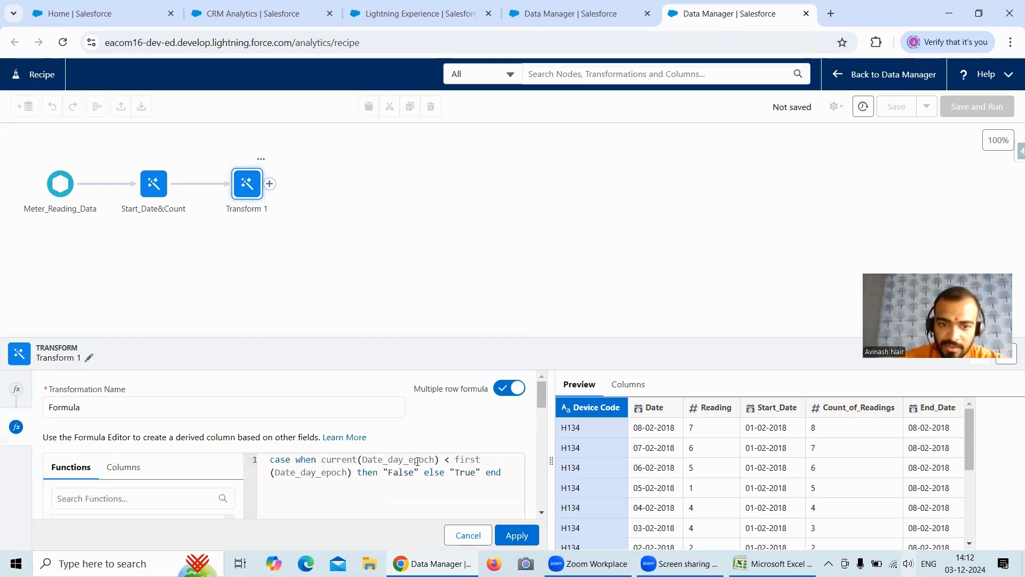
Shorten the argument of current() to Date and clear the argument of first() in the pasted expression
{"action": "left_click", "coordinate": [434, 459]}
{"action": "key", "text": "BackSpace"}
{"action": "key", "text": "BackSpace"}
{"action": "key", "text": "BackSpace"}
{"action": "key", "text": "BackSpace"}
{"action": "key", "text": "BackSpace"}
{"action": "key", "text": "BackSpace"}
{"action": "key", "text": "BackSpace"}
{"action": "key", "text": "BackSpace"}
{"action": "key", "text": "BackSpace"}
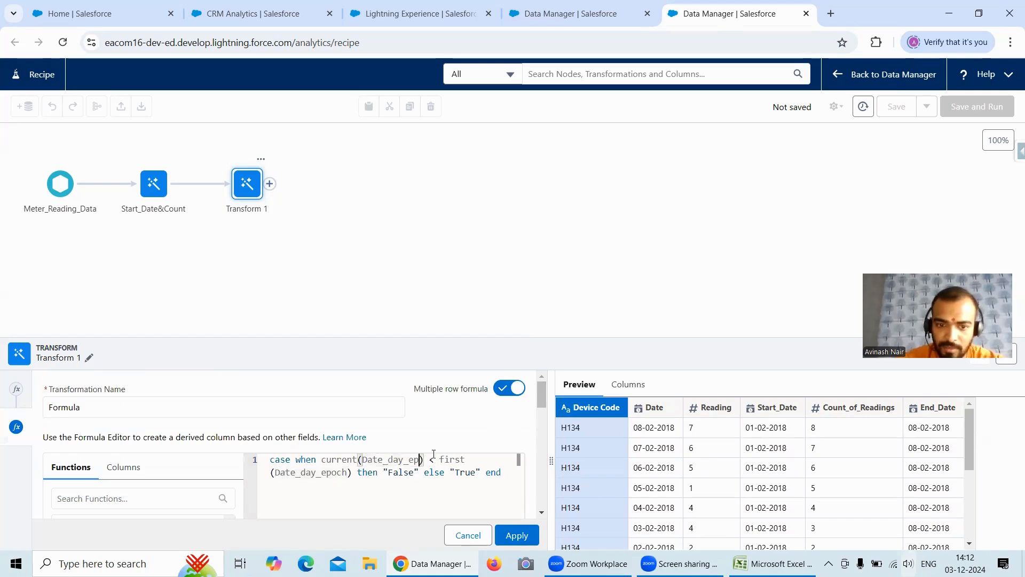
{"action": "key", "text": "BackSpace"}
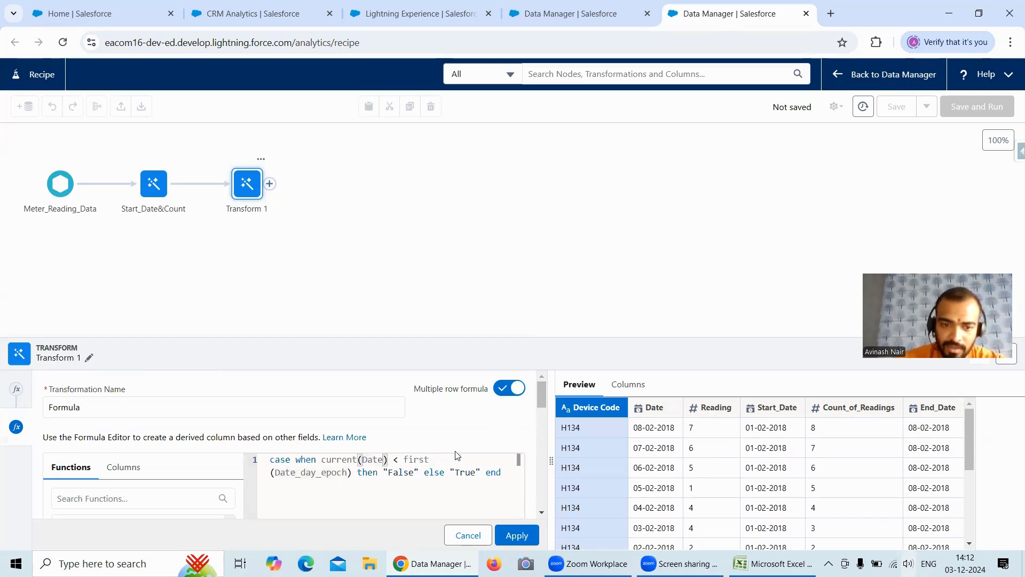
{"action": "left_click", "coordinate": [348, 474]}
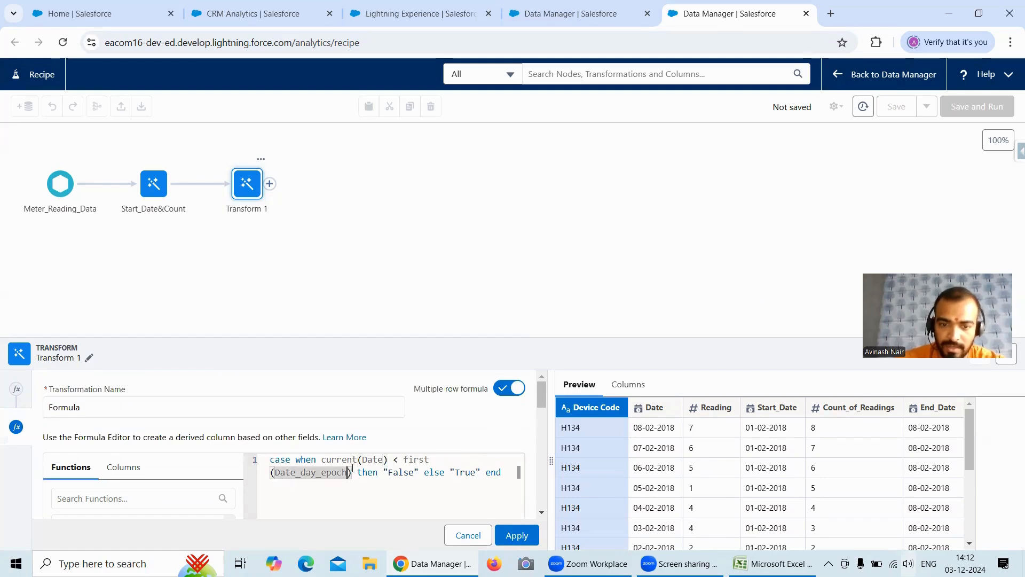
{"action": "key", "text": "BackSpace"}
{"action": "key", "text": "BackSpace"}
{"action": "key", "text": "BackSpace"}
{"action": "key", "text": "BackSpace"}
{"action": "key", "text": "BackSpace"}
{"action": "key", "text": "BackSpace"}
{"action": "key", "text": "BackSpace"}
{"action": "key", "text": "BackSpace"}
{"action": "key", "text": "BackSpace"}
{"action": "key", "text": "BackSpace"}
{"action": "key", "text": "BackSpace"}
{"action": "key", "text": "BackSpace"}
{"action": "key", "text": "BackSpace"}
{"action": "key", "text": "BackSpace"}
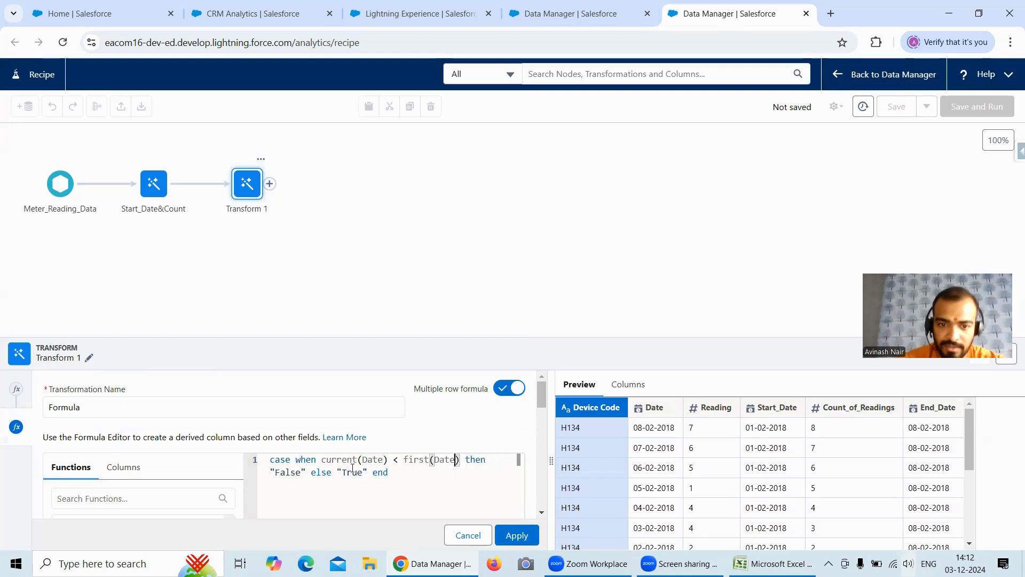
Search the functions for fir and rewrite the first() term of the expression as first_value(Date)
{"action": "left_click", "coordinate": [103, 502]}
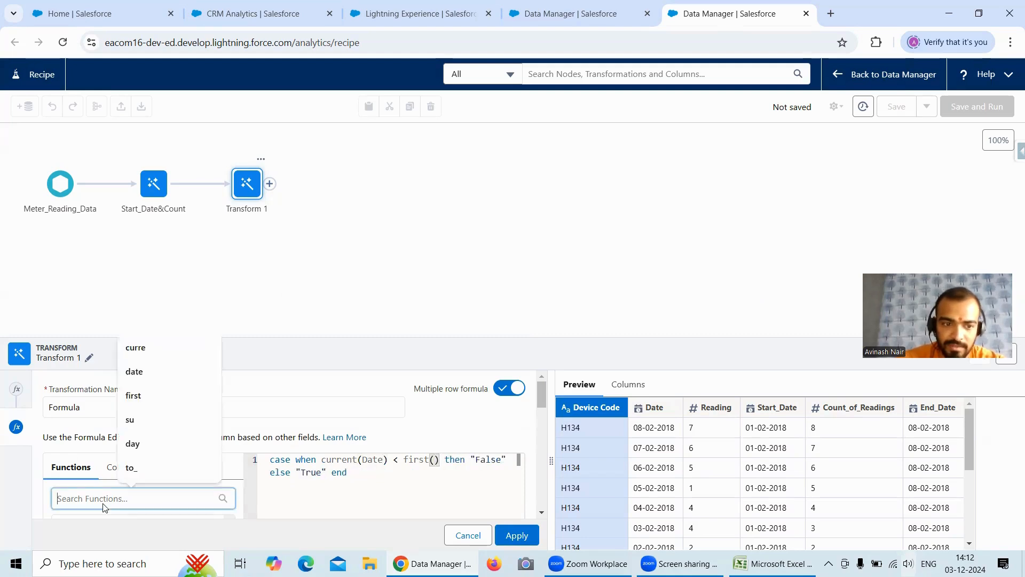
{"action": "type", "text": "fir"}
{"action": "scroll", "coordinate": [132, 515], "scroll_direction": "down", "scroll_amount": 1}
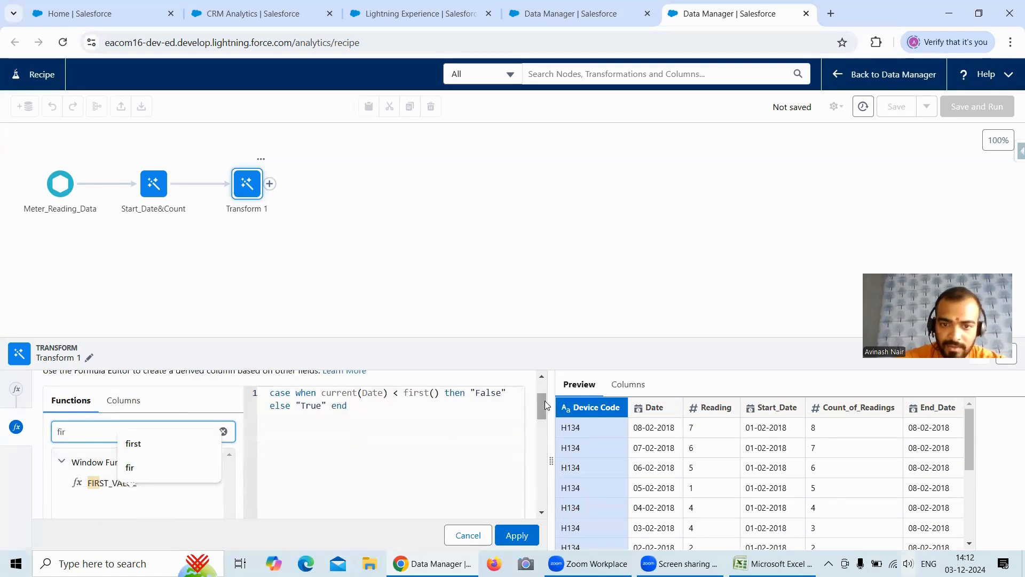
{"action": "left_click_drag", "start_coordinate": [545, 401], "coordinate": [544, 398]}
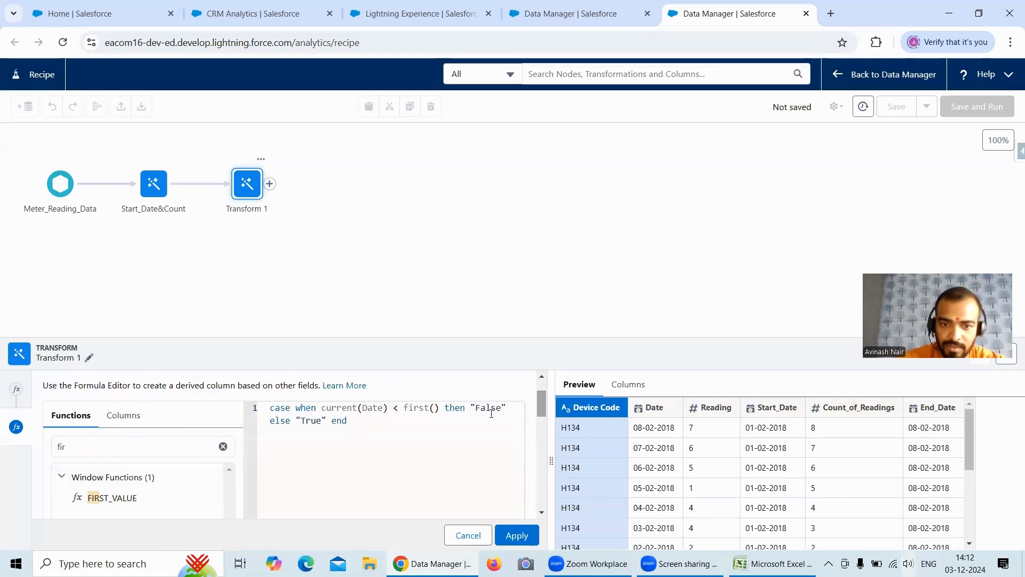
{"action": "left_click", "coordinate": [428, 407]}
{"action": "type", "text": "_value"}
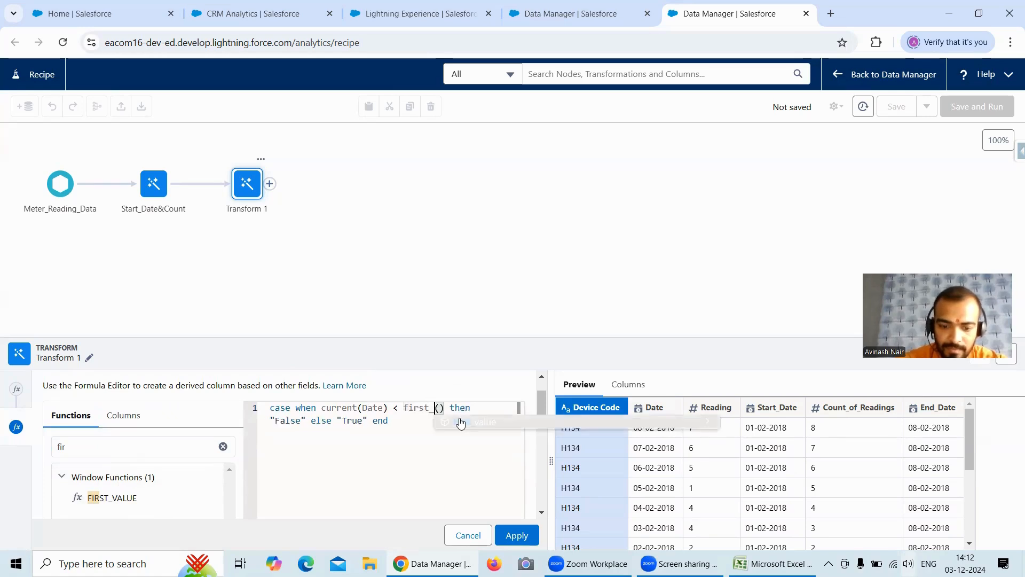
{"action": "key", "text": "Right"}
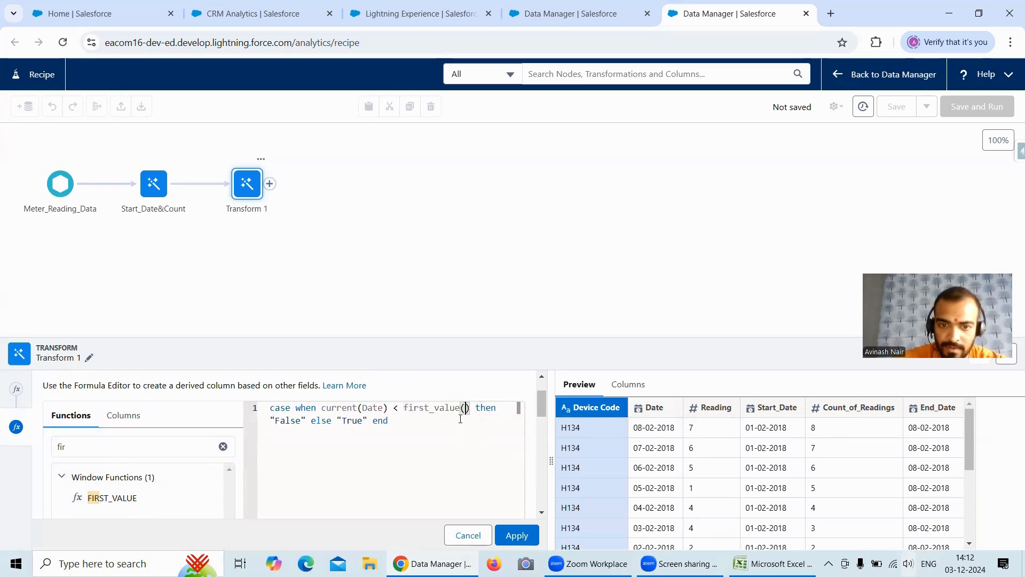
{"action": "type", "text": "Date"}
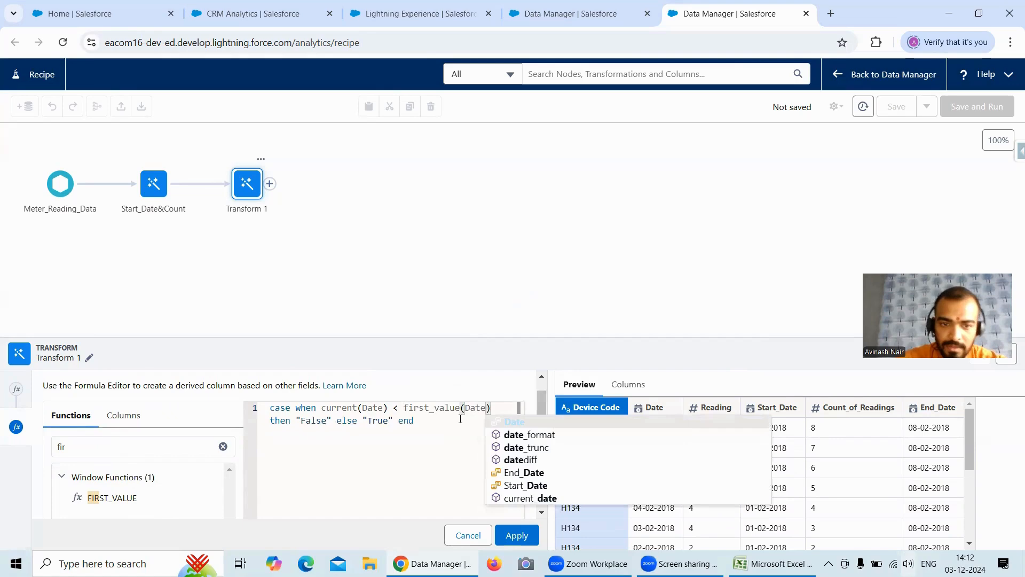
Replace the double quotes around False and True with single quotes in the Filter expression and apply the formula
{"action": "left_click", "coordinate": [332, 421]}
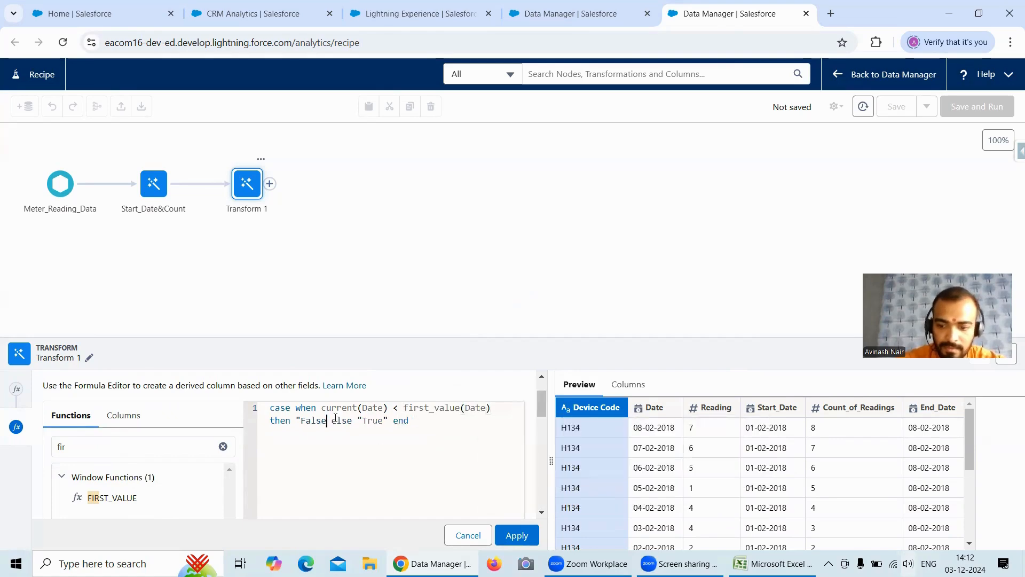
{"action": "key", "text": "BackSpace"}
{"action": "type", "text": "'"}
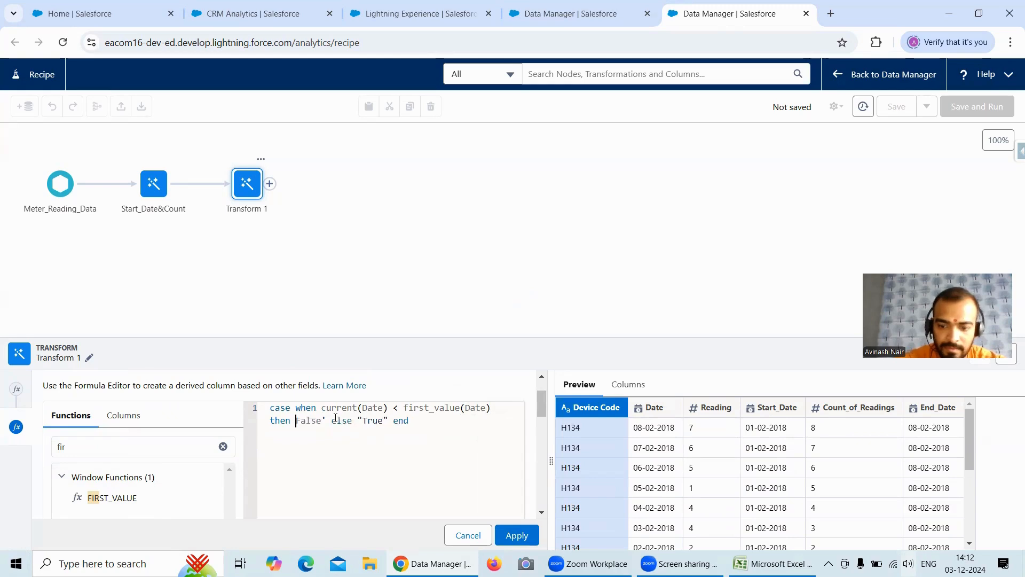
{"action": "left_click", "coordinate": [368, 420]}
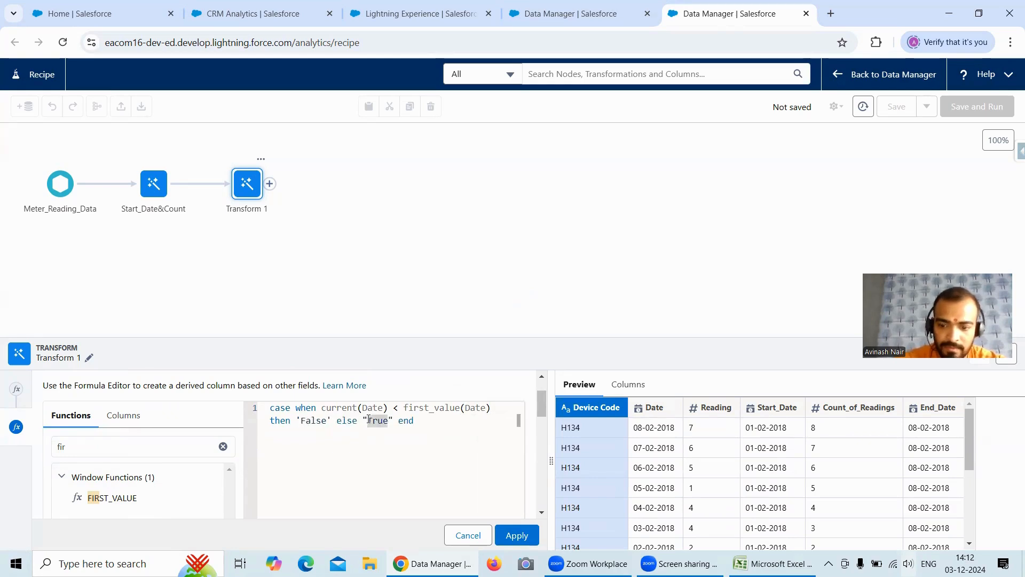
{"action": "key", "text": "BackSpace"}
{"action": "type", "text": "'"}
{"action": "key", "text": "BackSpace"}
{"action": "type", "text": "'"}
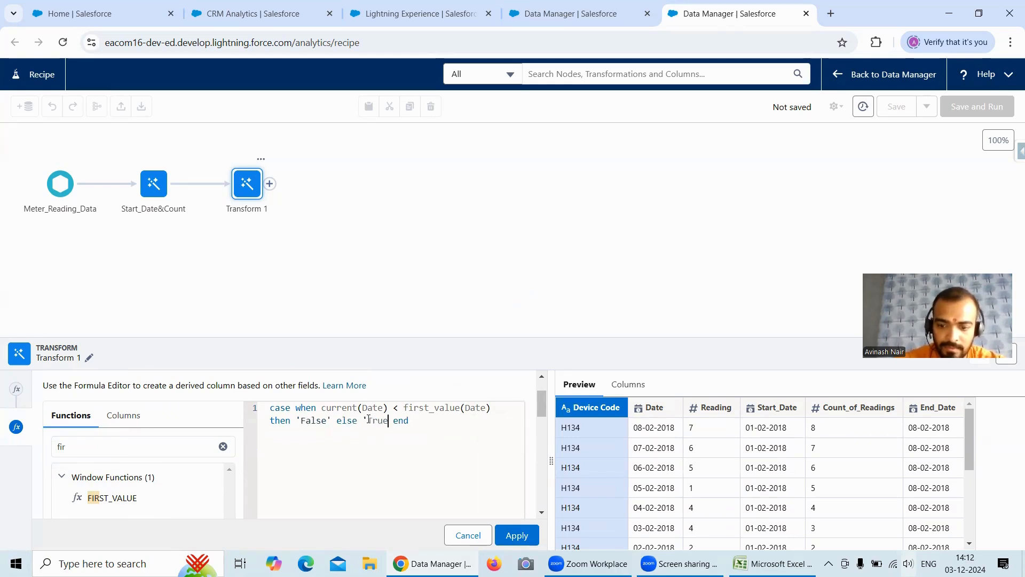
{"action": "left_click", "coordinate": [523, 534]}
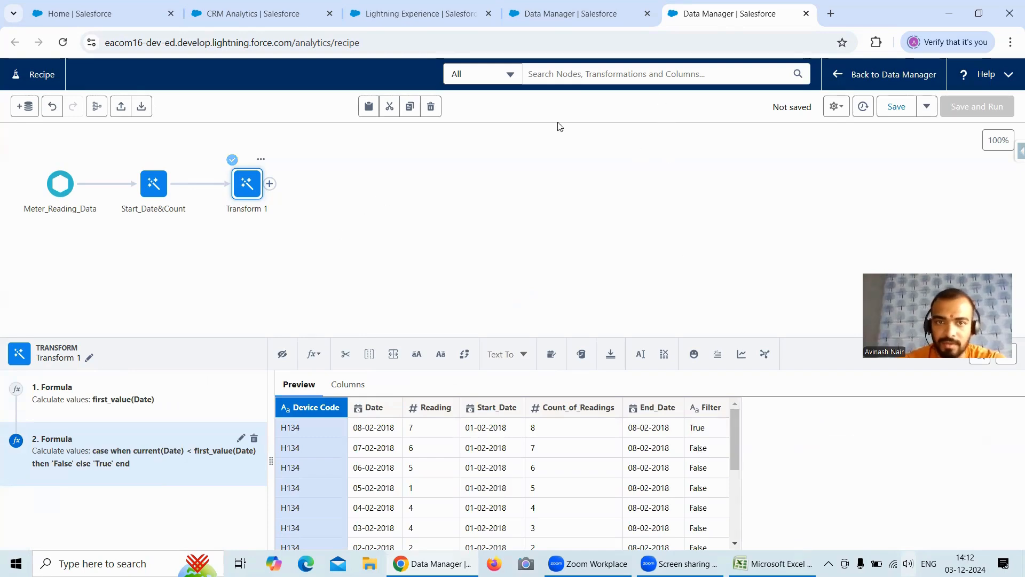
In the Free Session 8 dataflow, close the End_Date node and examine the SAQL condition of the Filter Each Record for Each Device Code node
{"action": "left_click", "coordinate": [587, 24]}
{"action": "left_click", "coordinate": [651, 102]}
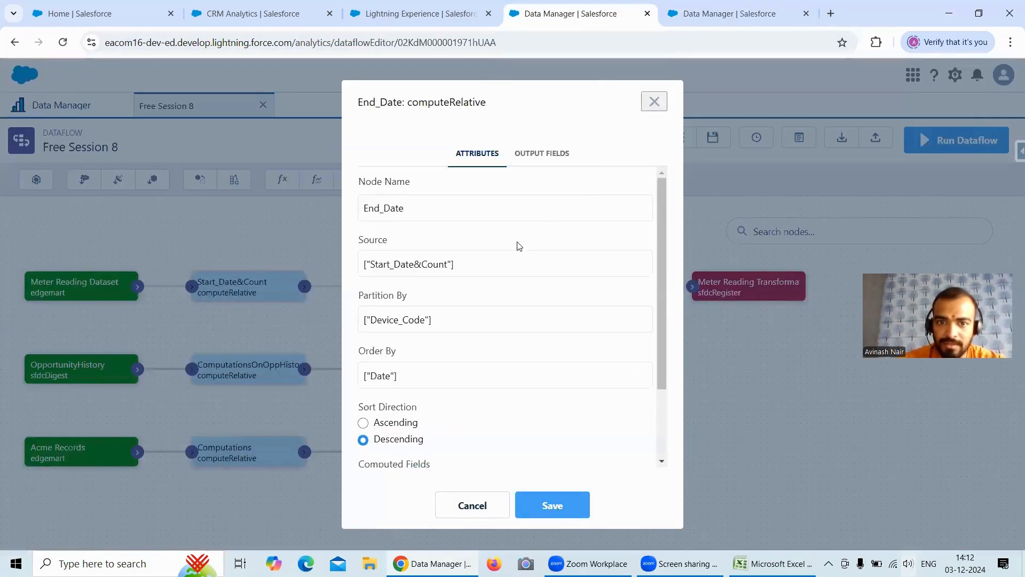
{"action": "left_click", "coordinate": [657, 102]}
{"action": "left_click", "coordinate": [589, 288]}
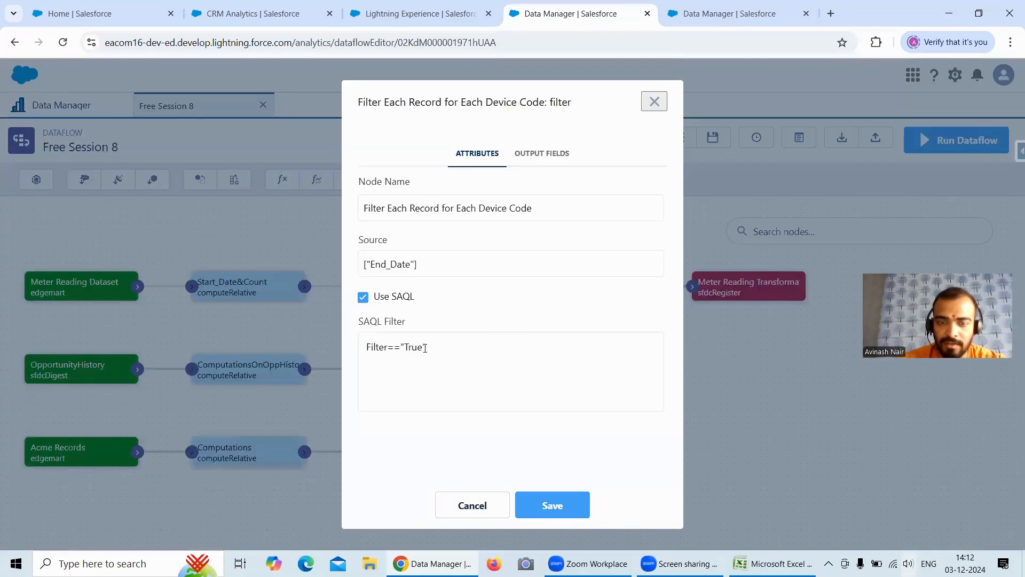
{"action": "left_click", "coordinate": [724, 15]}
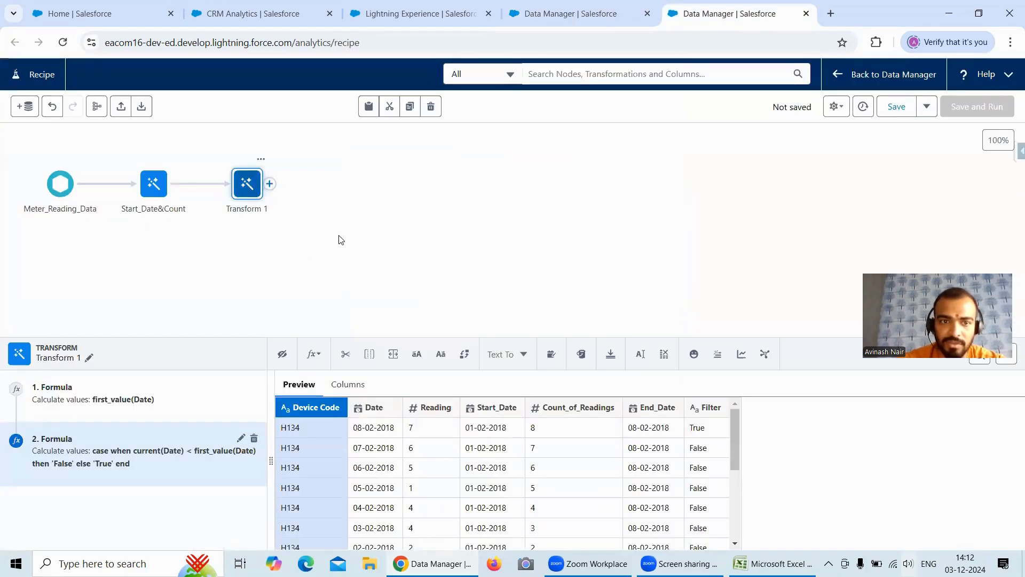
Add a Filter node after Transform 1 in the recipe that keeps rows whose Filter column equals True, and apply it
{"action": "left_click", "coordinate": [298, 211]}
{"action": "left_click", "coordinate": [269, 184]}
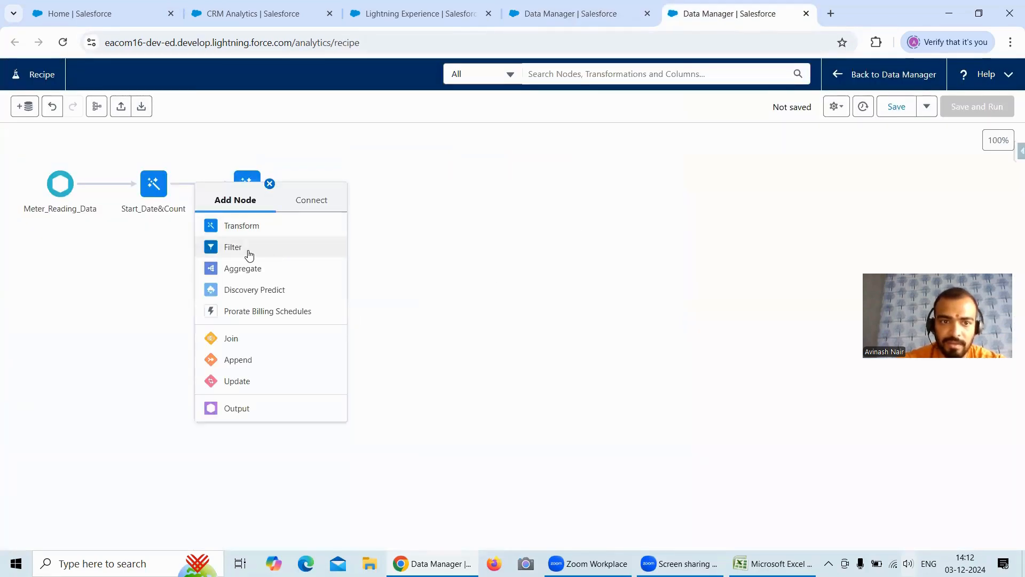
{"action": "left_click", "coordinate": [249, 247]}
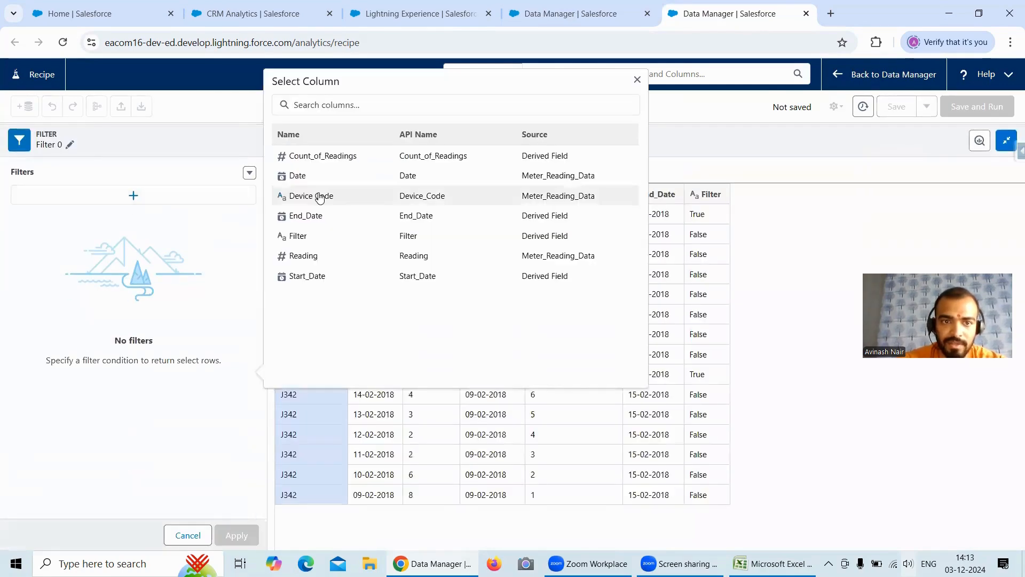
{"action": "left_click", "coordinate": [323, 236]}
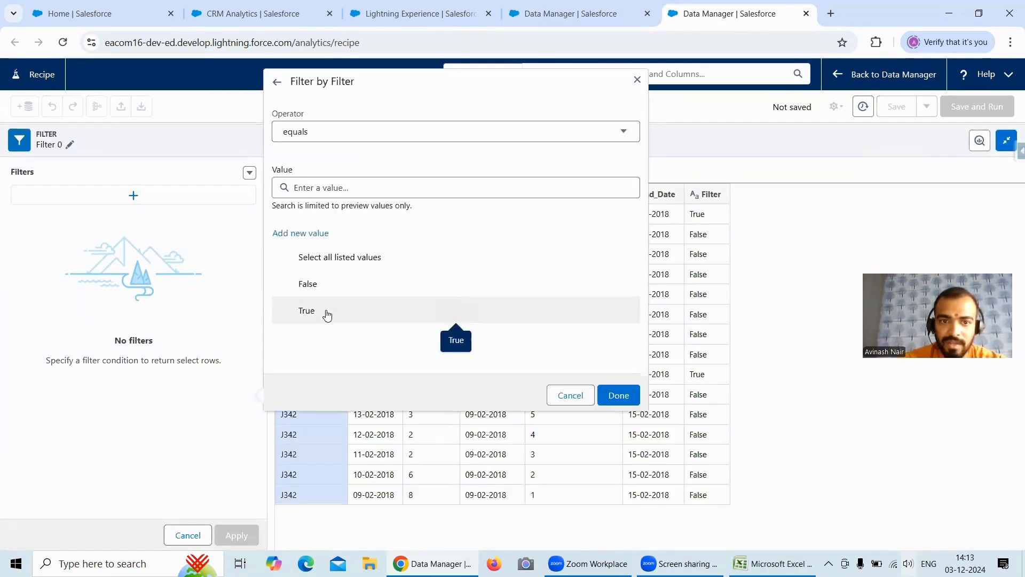
{"action": "left_click", "coordinate": [620, 18]}
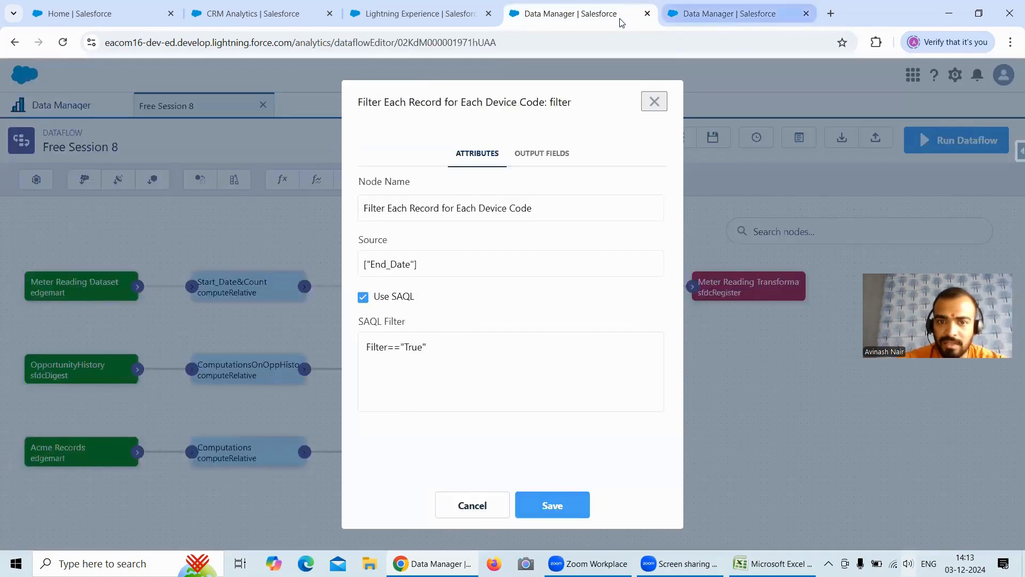
{"action": "left_click", "coordinate": [727, 14]}
{"action": "left_click", "coordinate": [335, 314]}
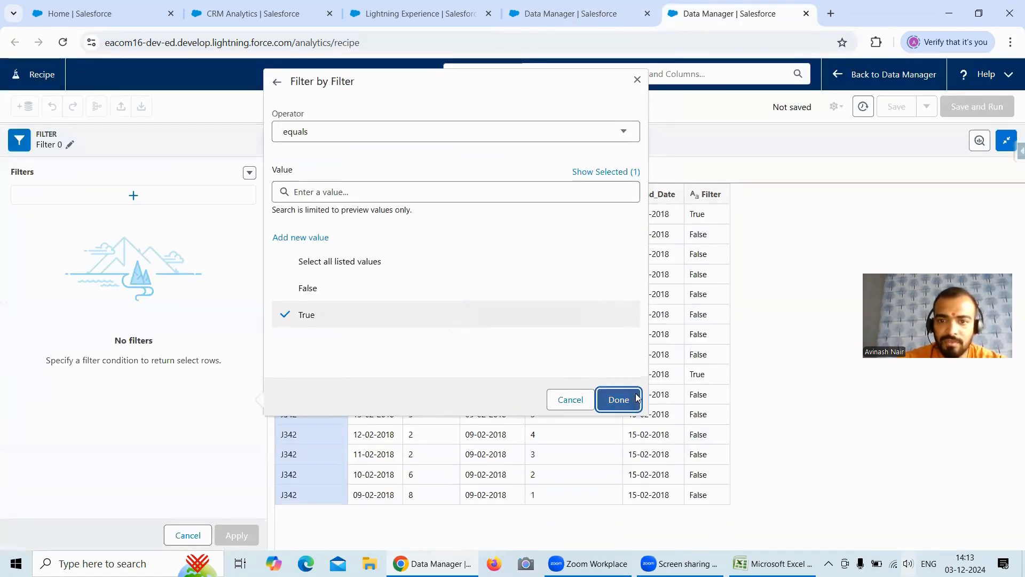
{"action": "left_click", "coordinate": [639, 398]}
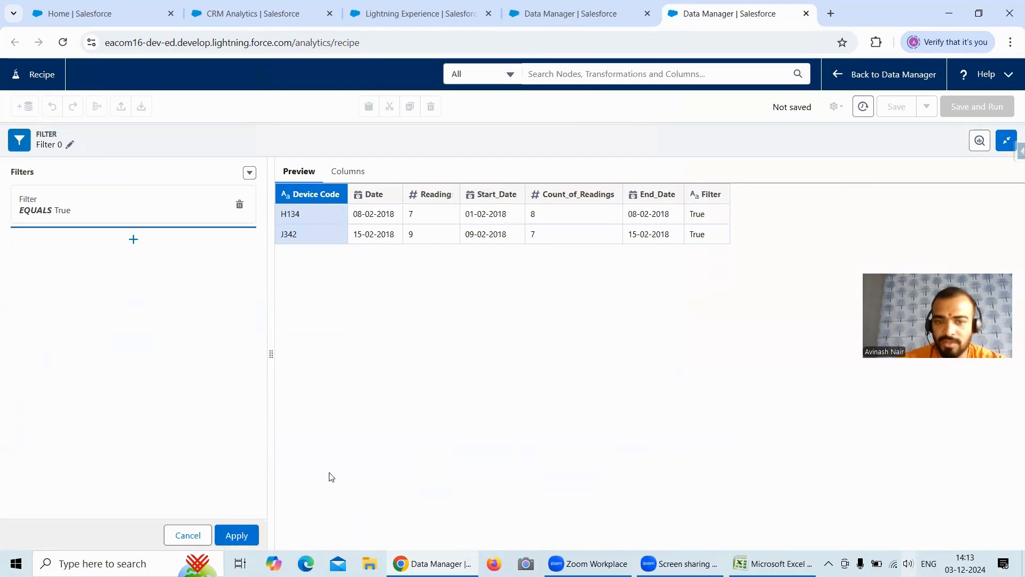
{"action": "left_click", "coordinate": [238, 529]}
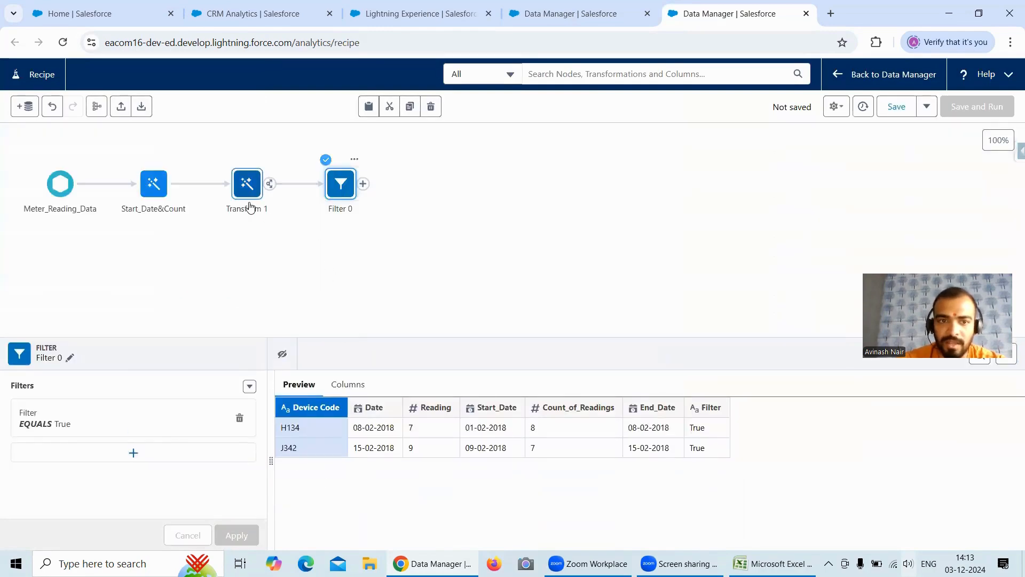
Rename the Transform 1 node as Calculating End_Date
{"action": "left_click", "coordinate": [247, 185]}
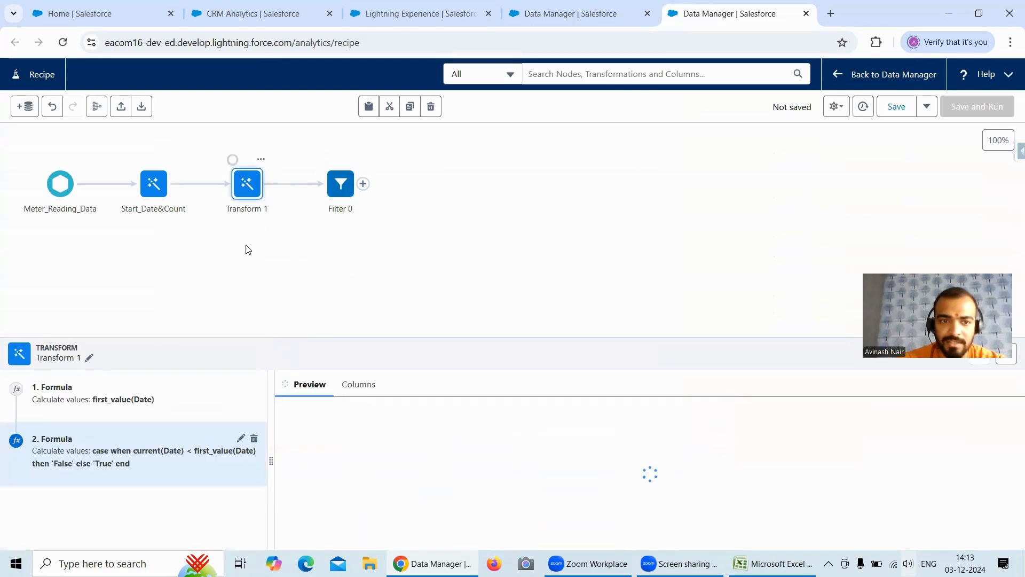
{"action": "left_click", "coordinate": [88, 358]}
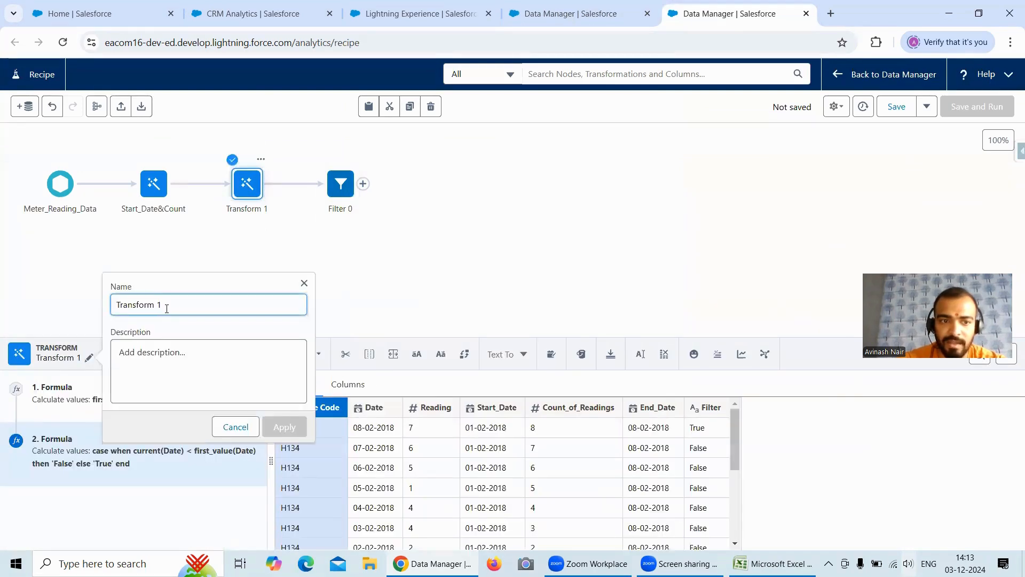
{"action": "left_click_drag", "start_coordinate": [167, 308], "coordinate": [111, 310]}
{"action": "type", "text": "Cal"}
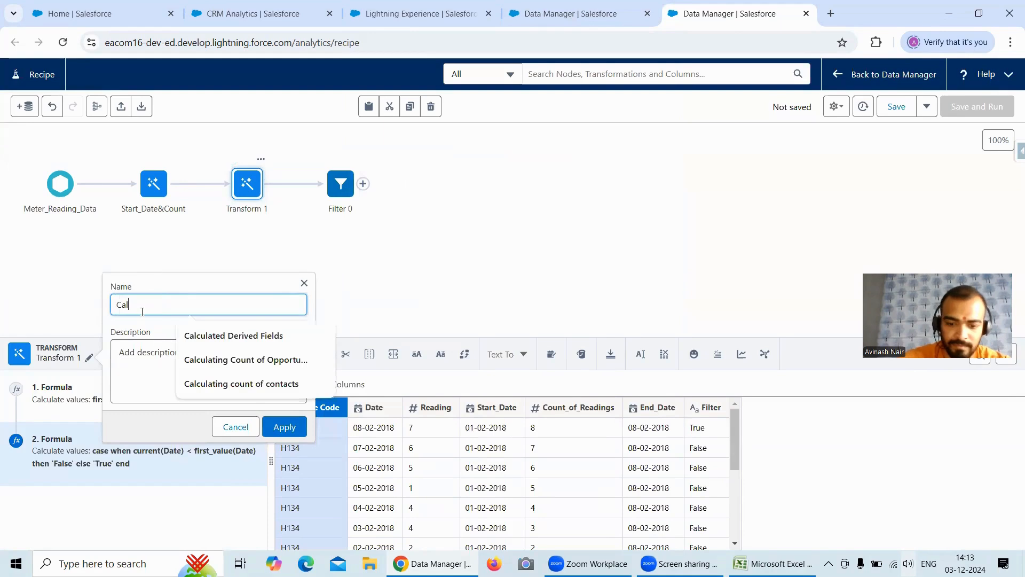
{"action": "type", "text": "culating "}
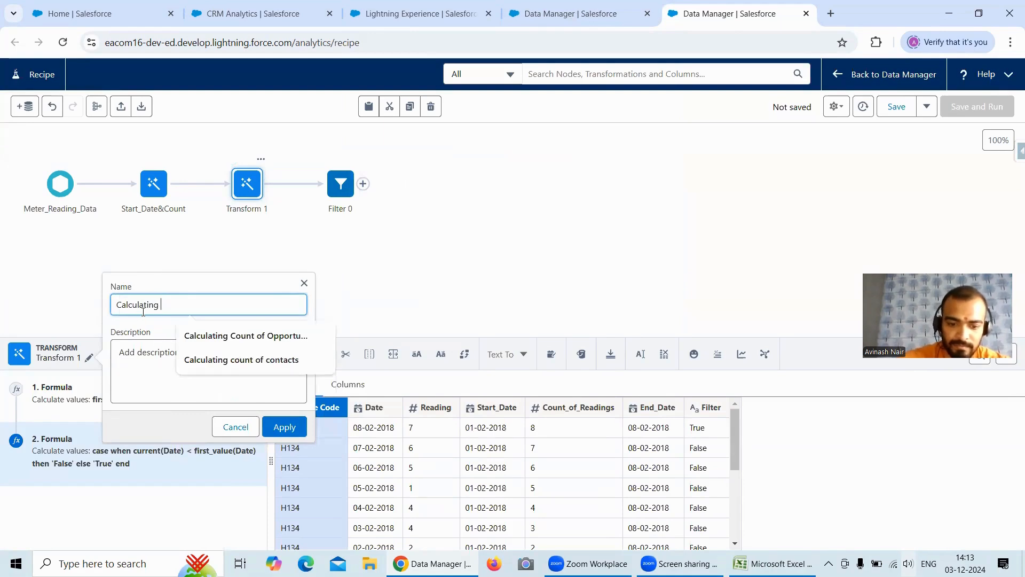
{"action": "type", "text": "End_Da"}
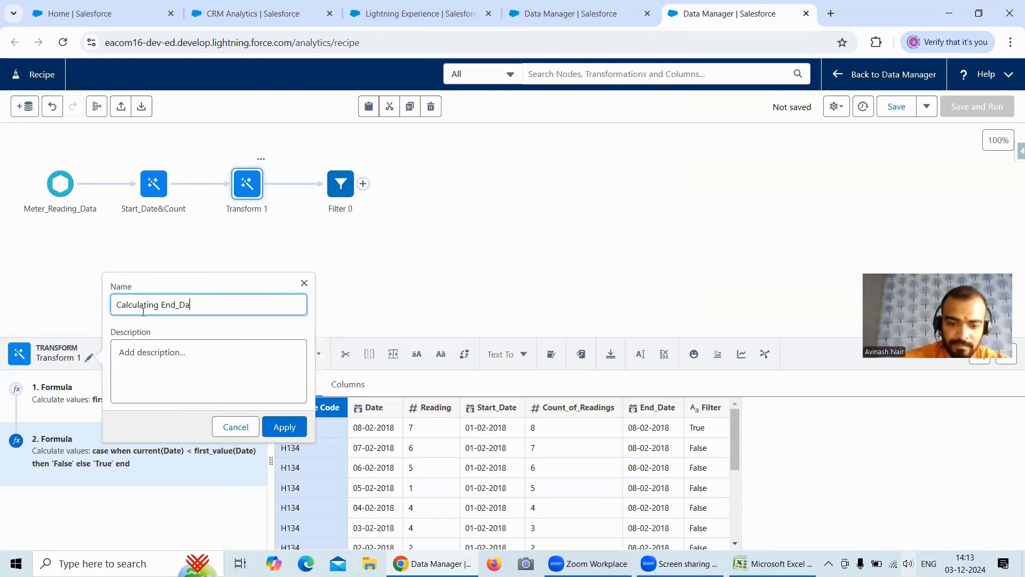
{"action": "type", "text": "te"}
{"action": "left_click", "coordinate": [283, 426]}
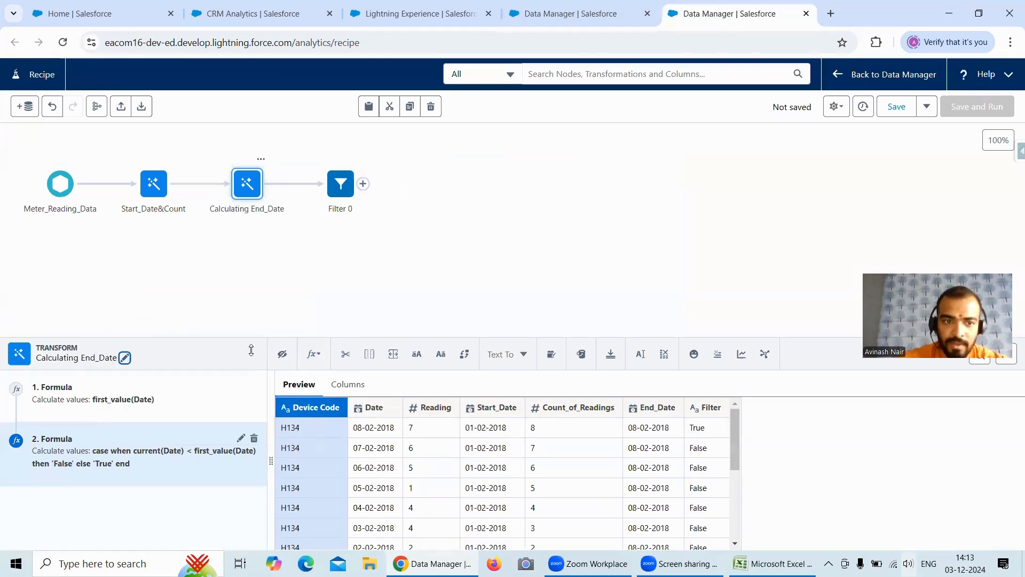
Rename the recipe's filter node as Filter Records
{"action": "left_click", "coordinate": [345, 212]}
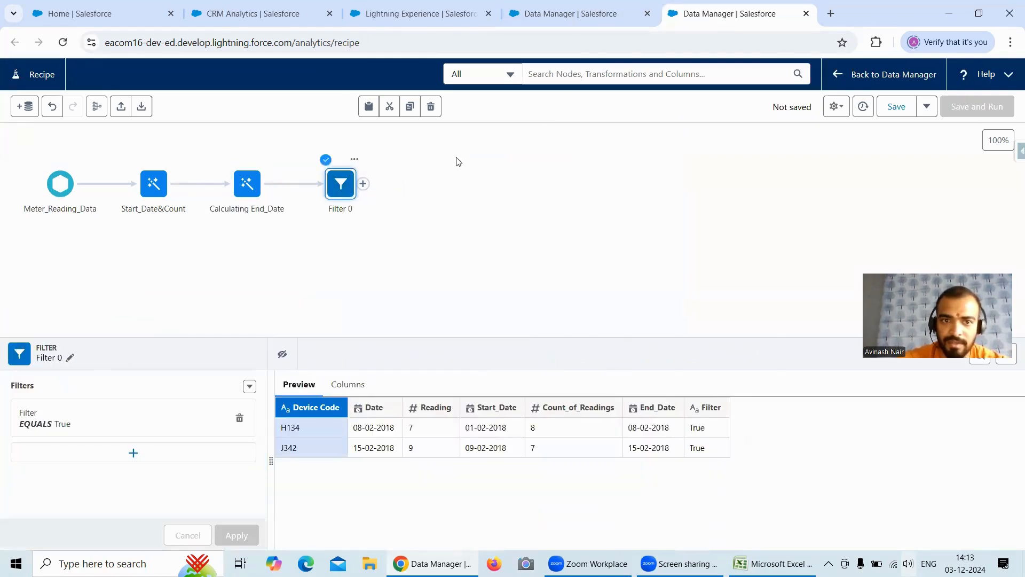
{"action": "left_click", "coordinate": [70, 357]}
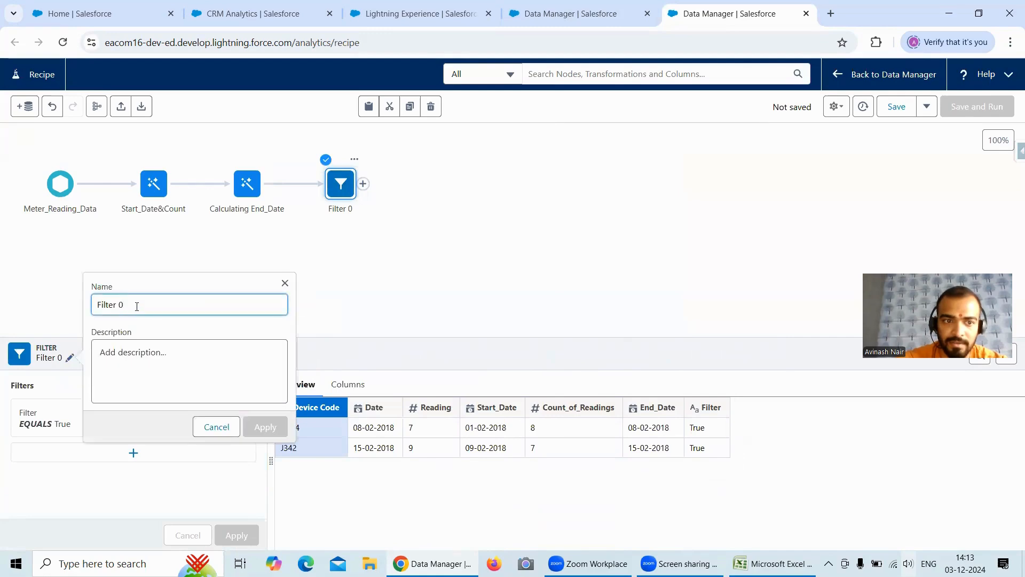
{"action": "type", "text": "Records"}
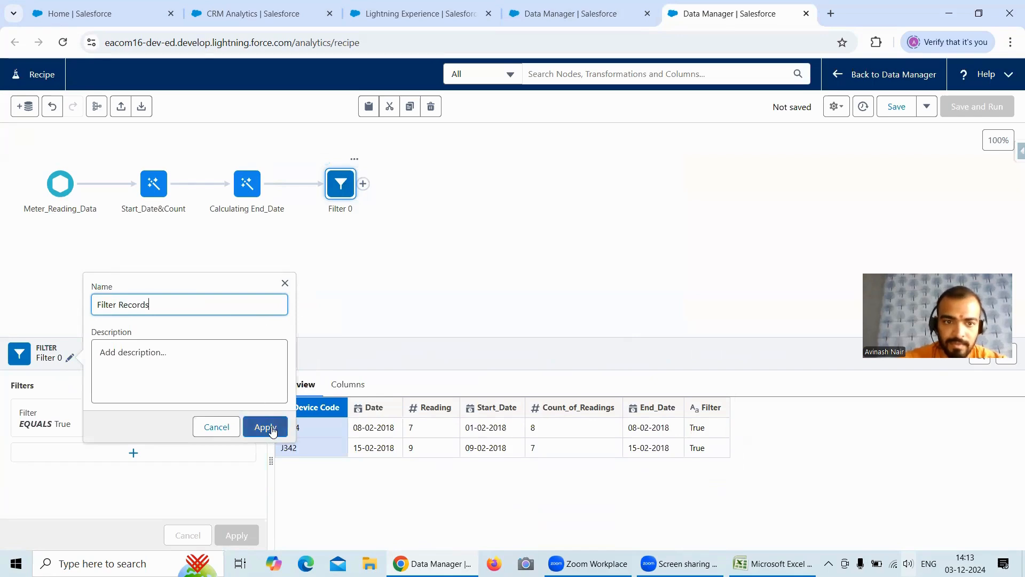
{"action": "left_click", "coordinate": [273, 430]}
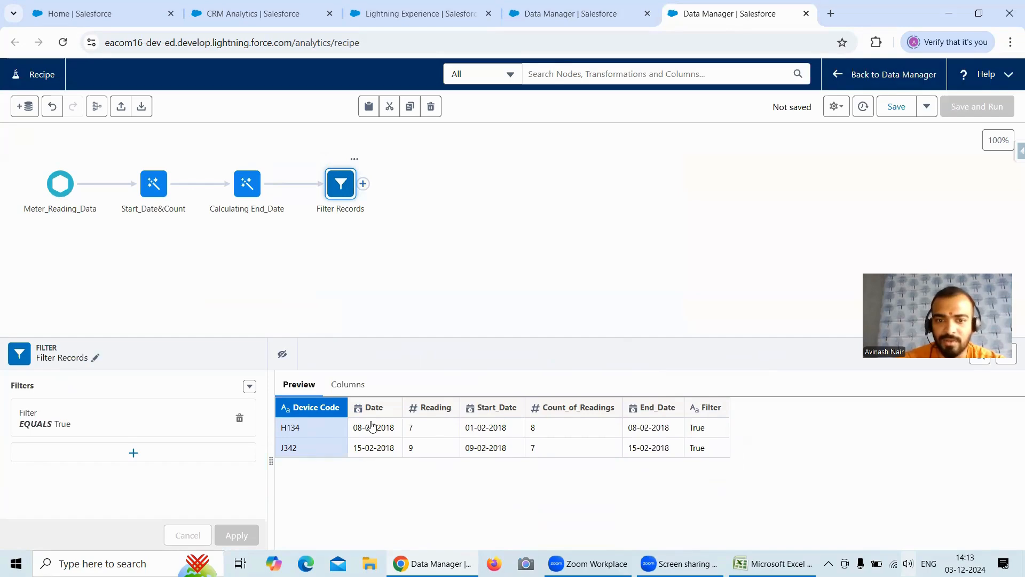
Review the formulas and preview rows of the Start_Date&Count and Calculating End_Date nodes
{"action": "left_click", "coordinate": [181, 228]}
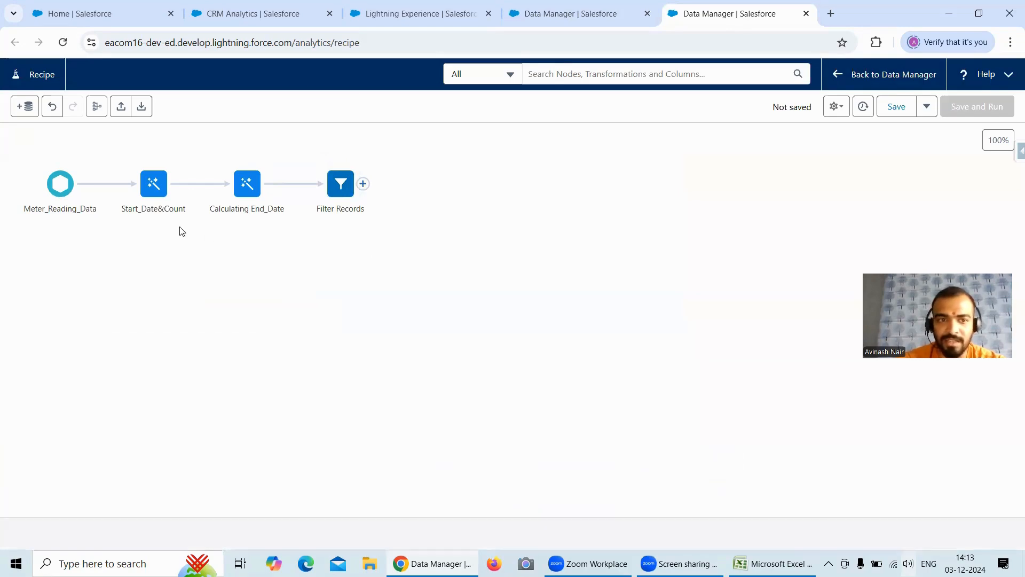
{"action": "left_click", "coordinate": [154, 183]}
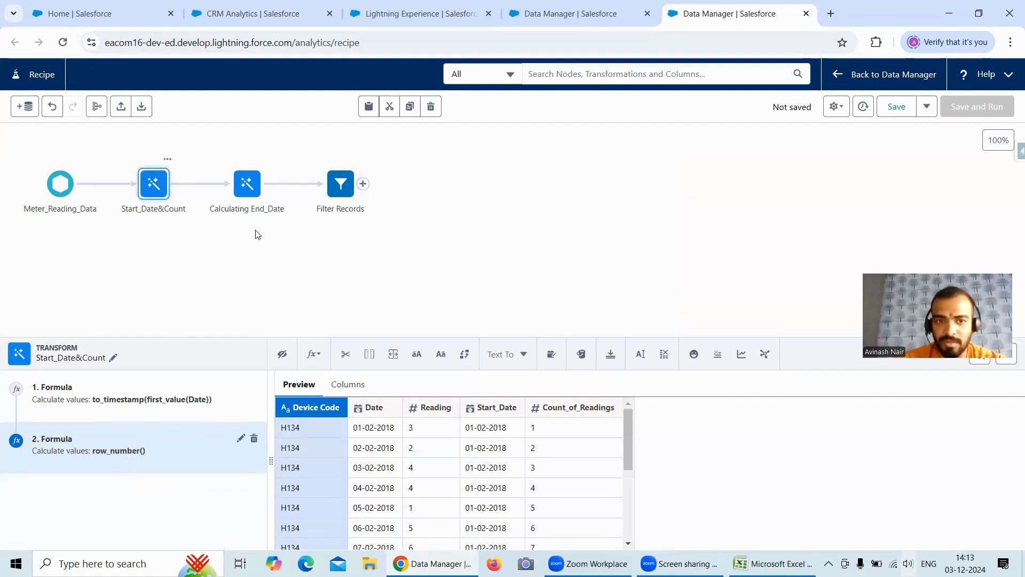
{"action": "left_click", "coordinate": [247, 184]}
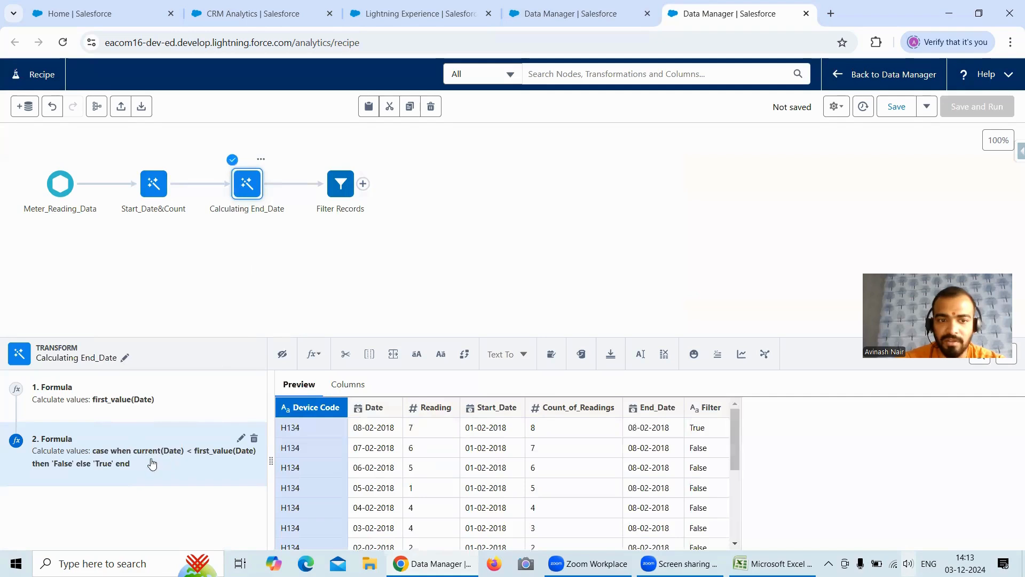